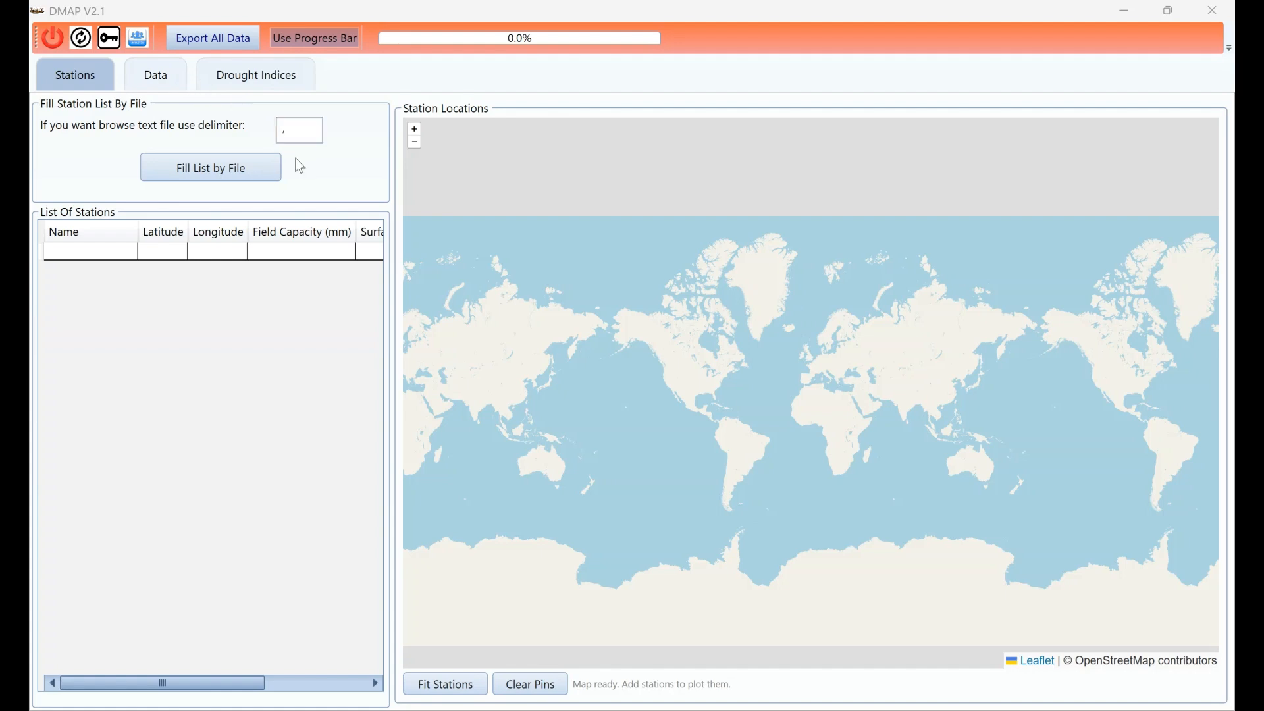
# Add a station named "st" by hand to the first row of the station list
pyautogui.click(74, 253)
pyautogui.click(74, 253)
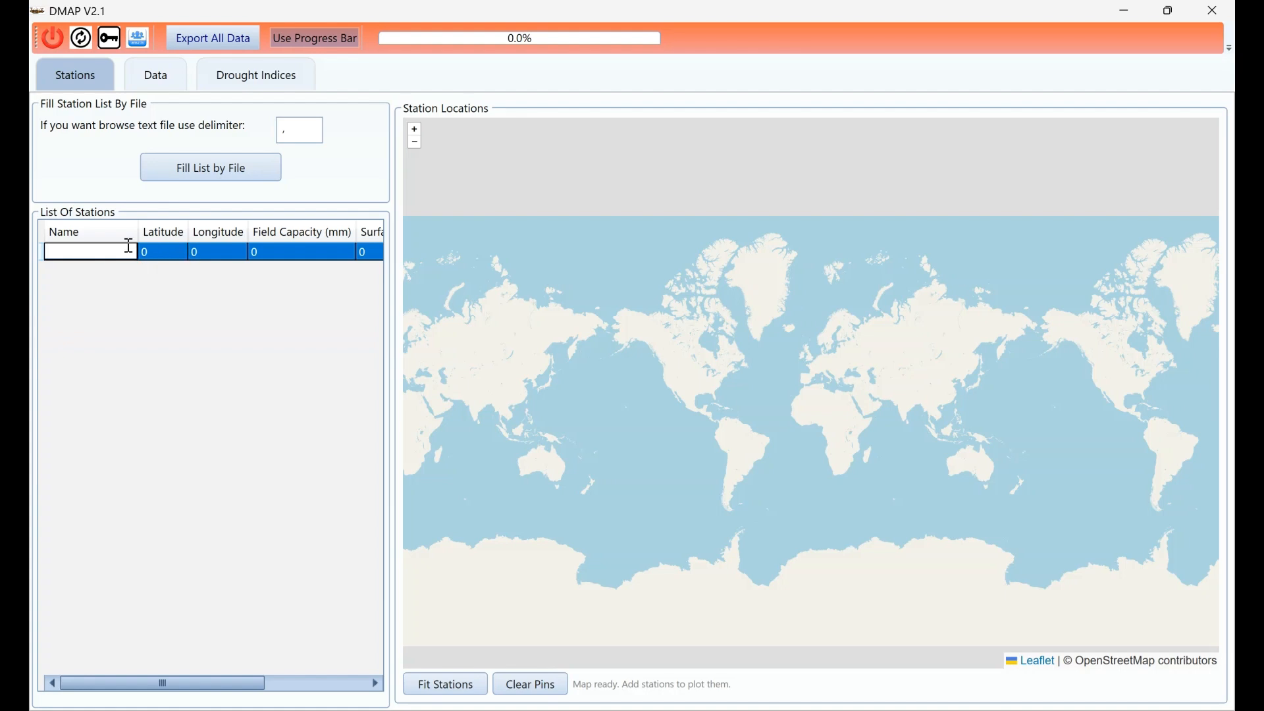
pyautogui.write('st')
pyautogui.click(169, 251)
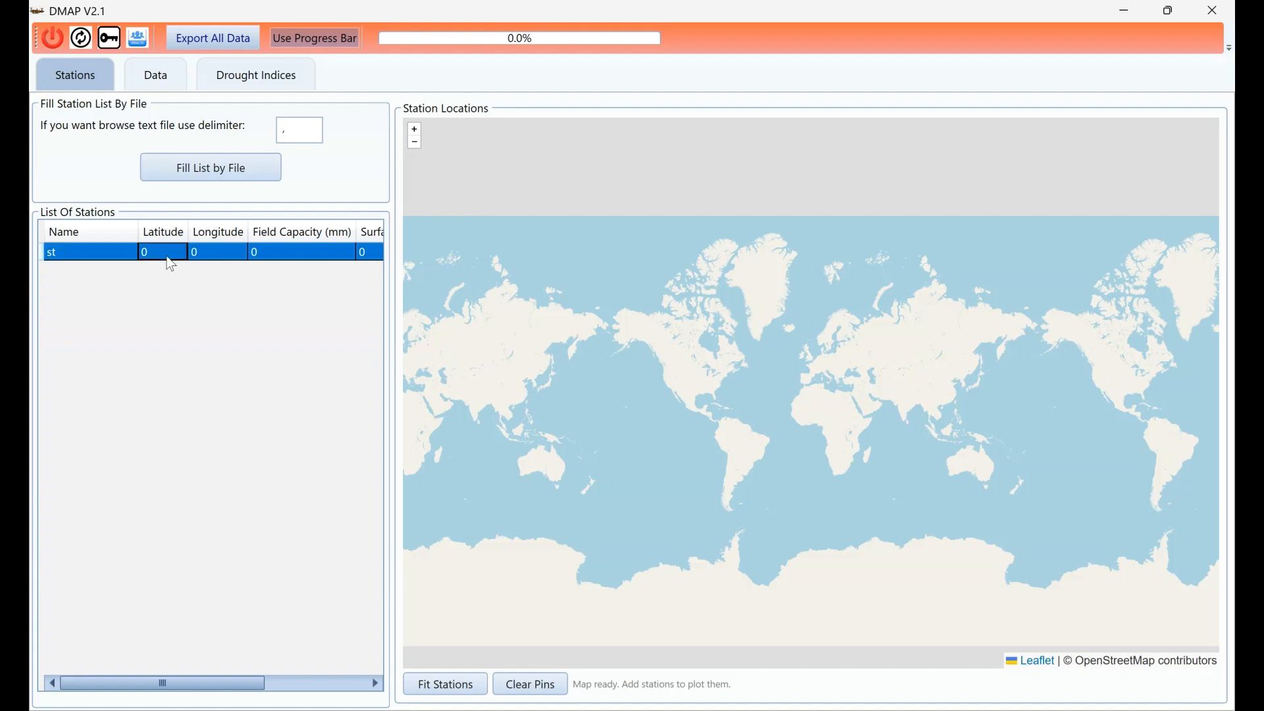
pyautogui.click(169, 251)
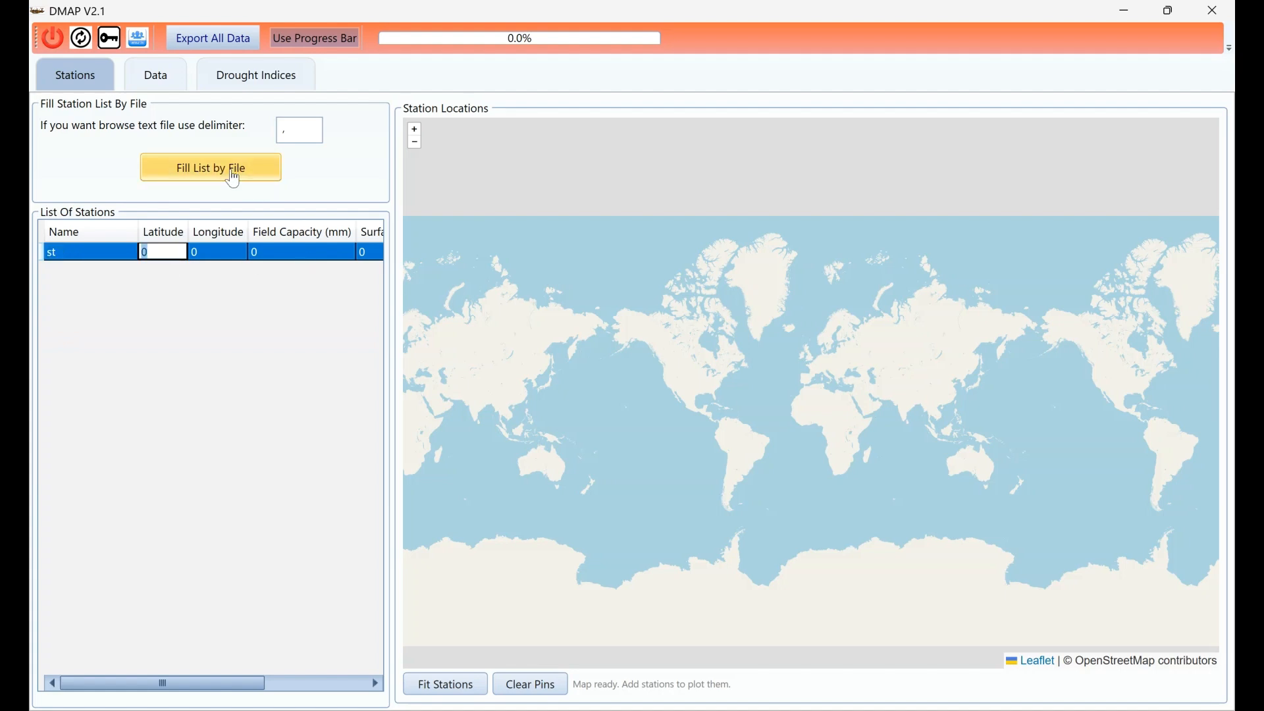
# Open "Data For DMAP V2.1.xlsx" as the source for the station list and choose its Station sheet
pyautogui.click(205, 170)
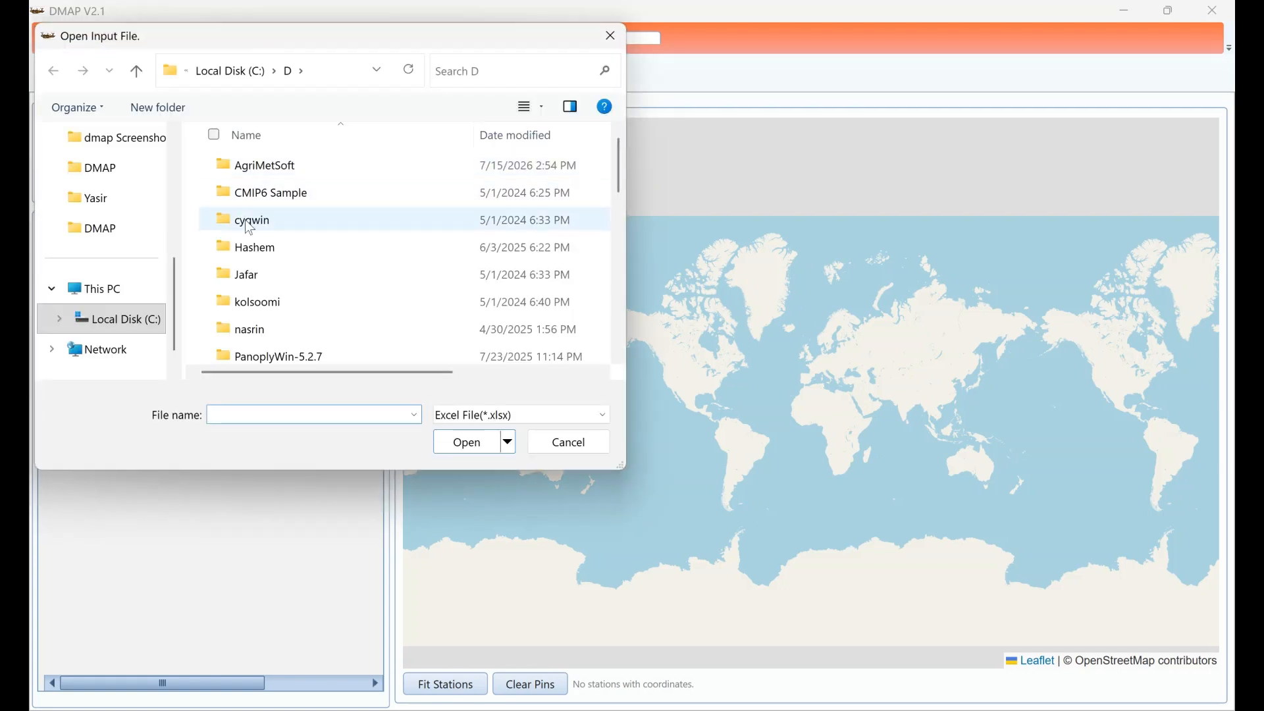
pyautogui.scroll(-1, 297, 251)
pyautogui.scroll(-2, 297, 250)
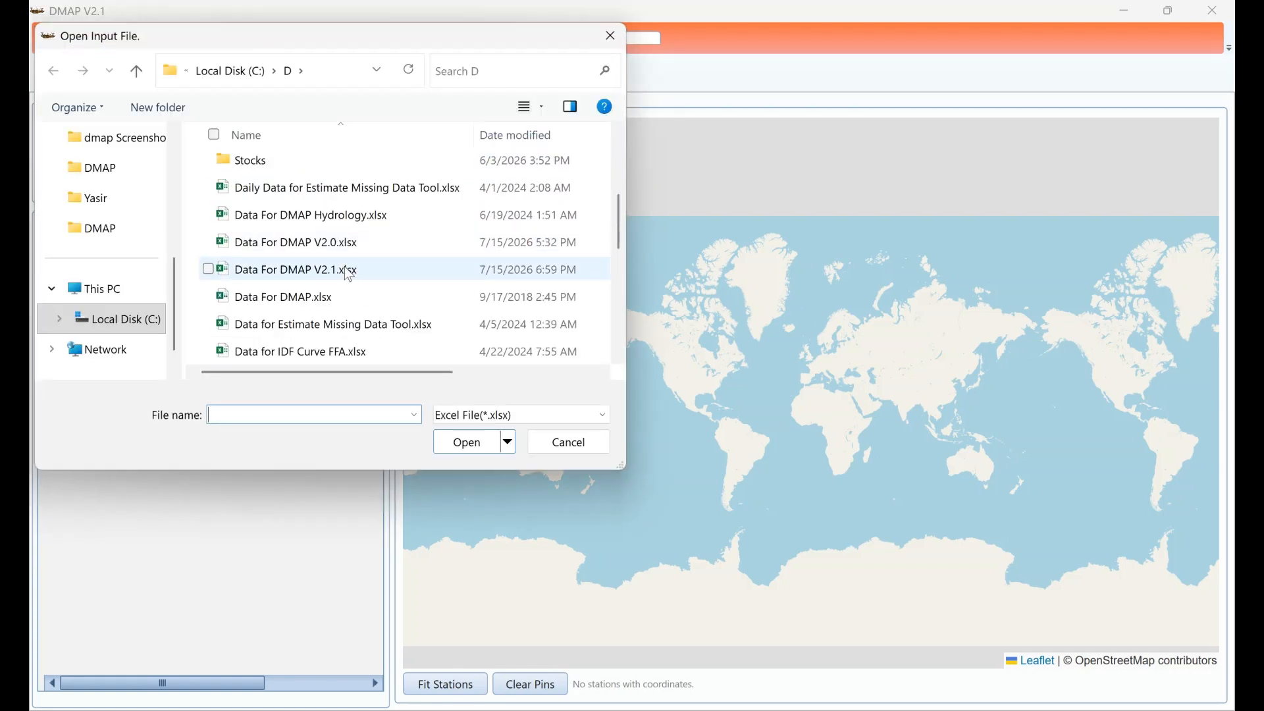
pyautogui.doubleClick(310, 270)
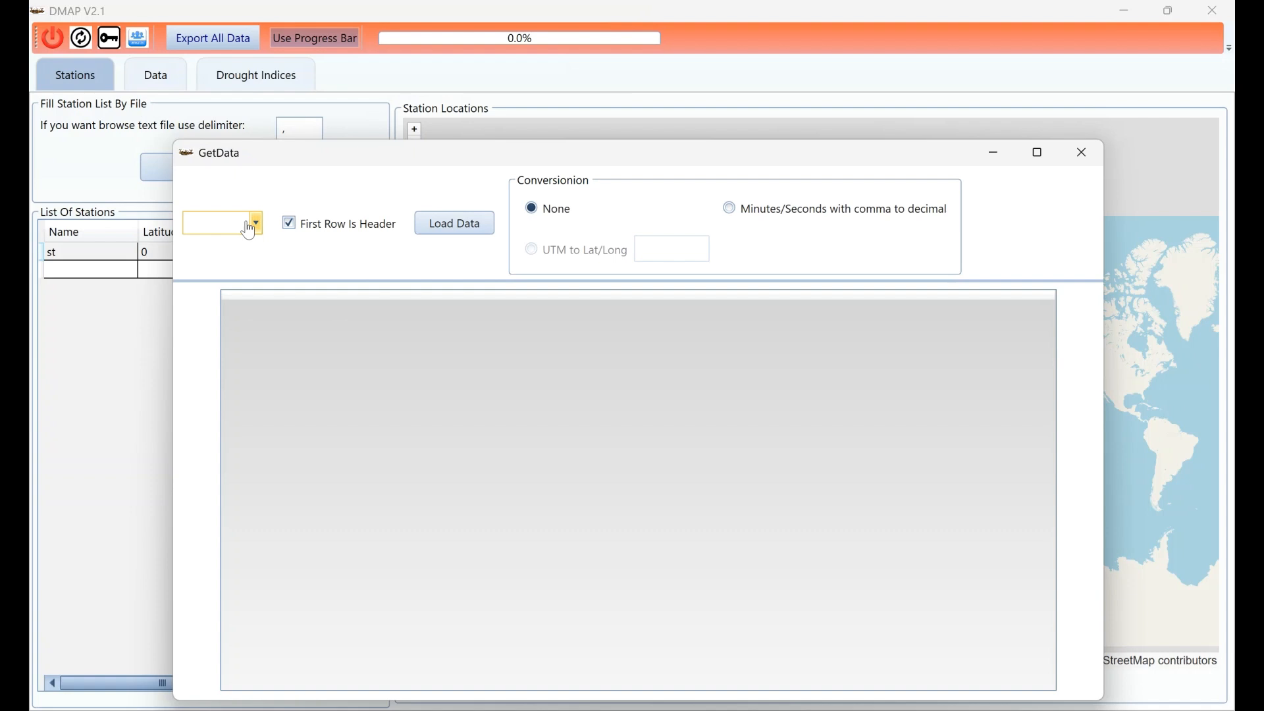
pyautogui.click(256, 223)
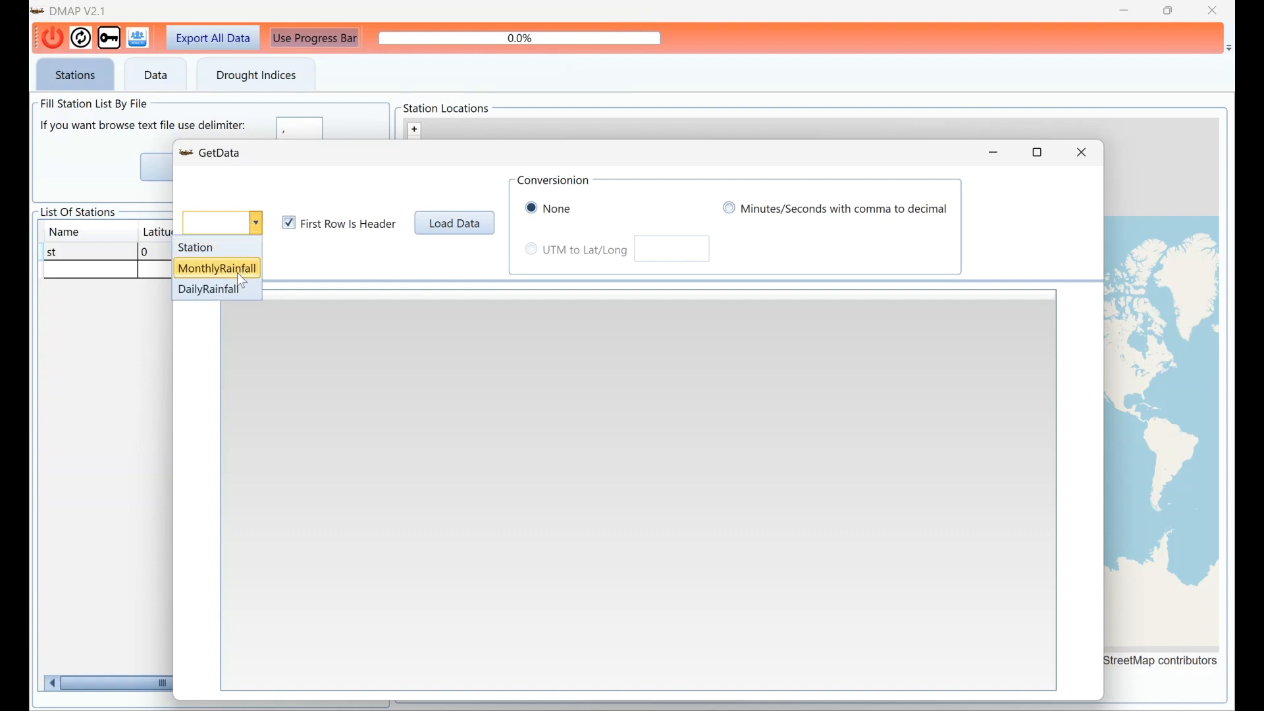
pyautogui.click(230, 250)
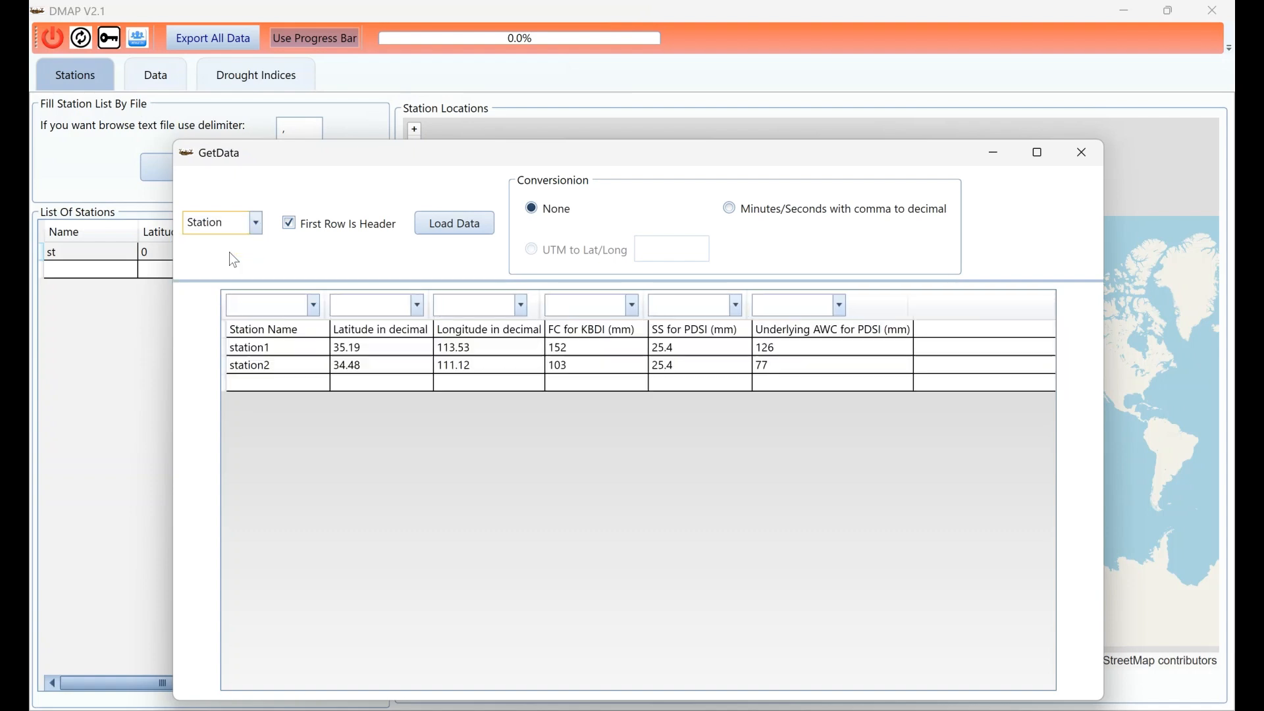
# Map the first three sheet columns to Name of Station, Latitude and Longitude
pyautogui.click(320, 305)
pyautogui.click(278, 348)
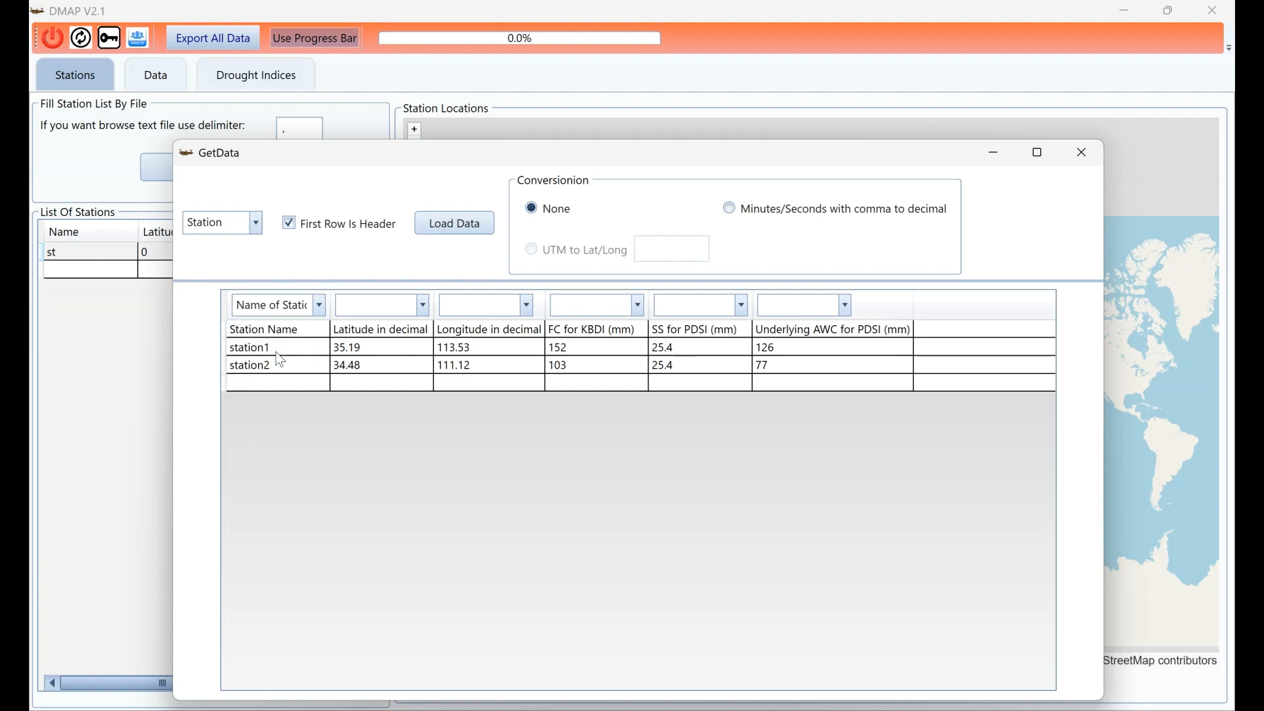
pyautogui.click(424, 305)
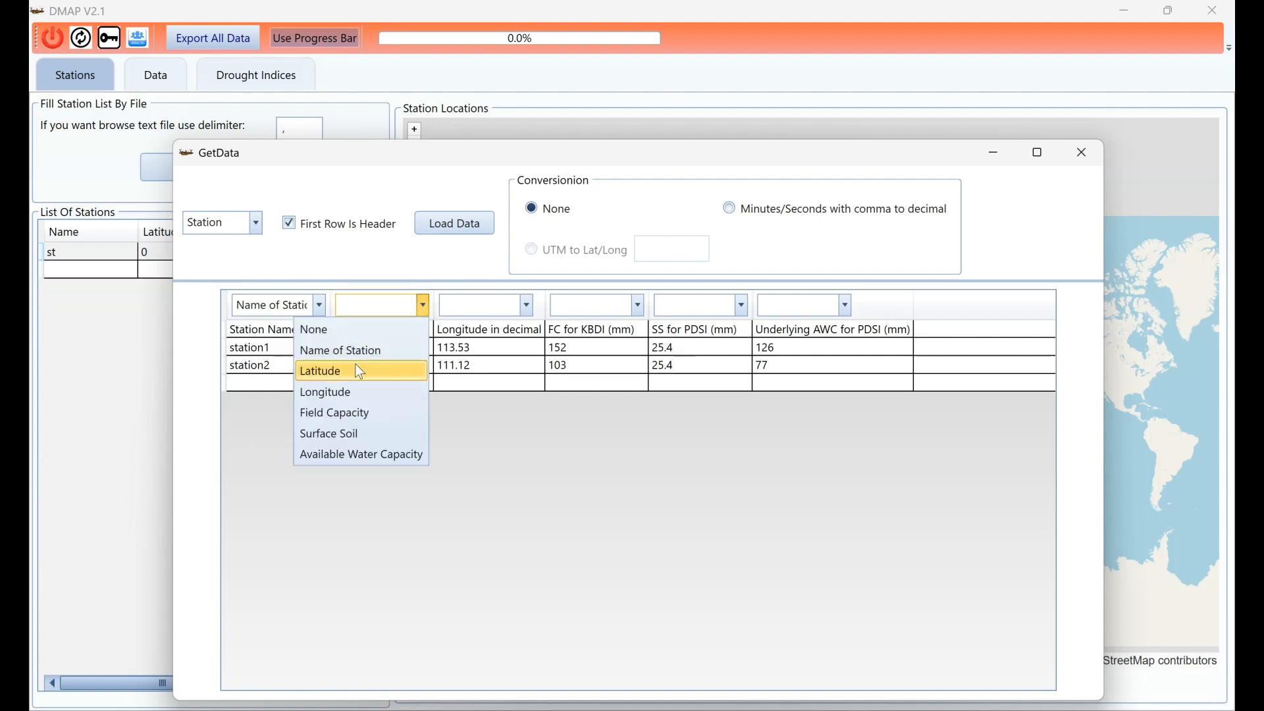
pyautogui.click(370, 371)
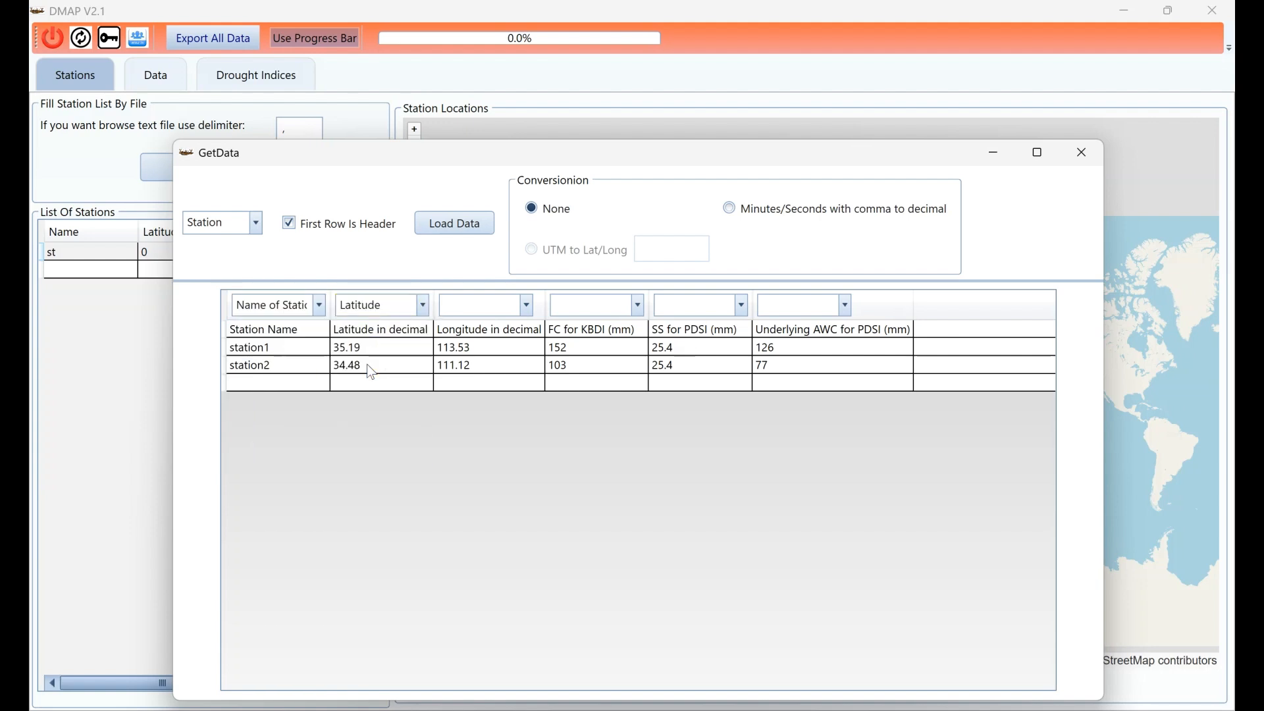
pyautogui.click(527, 305)
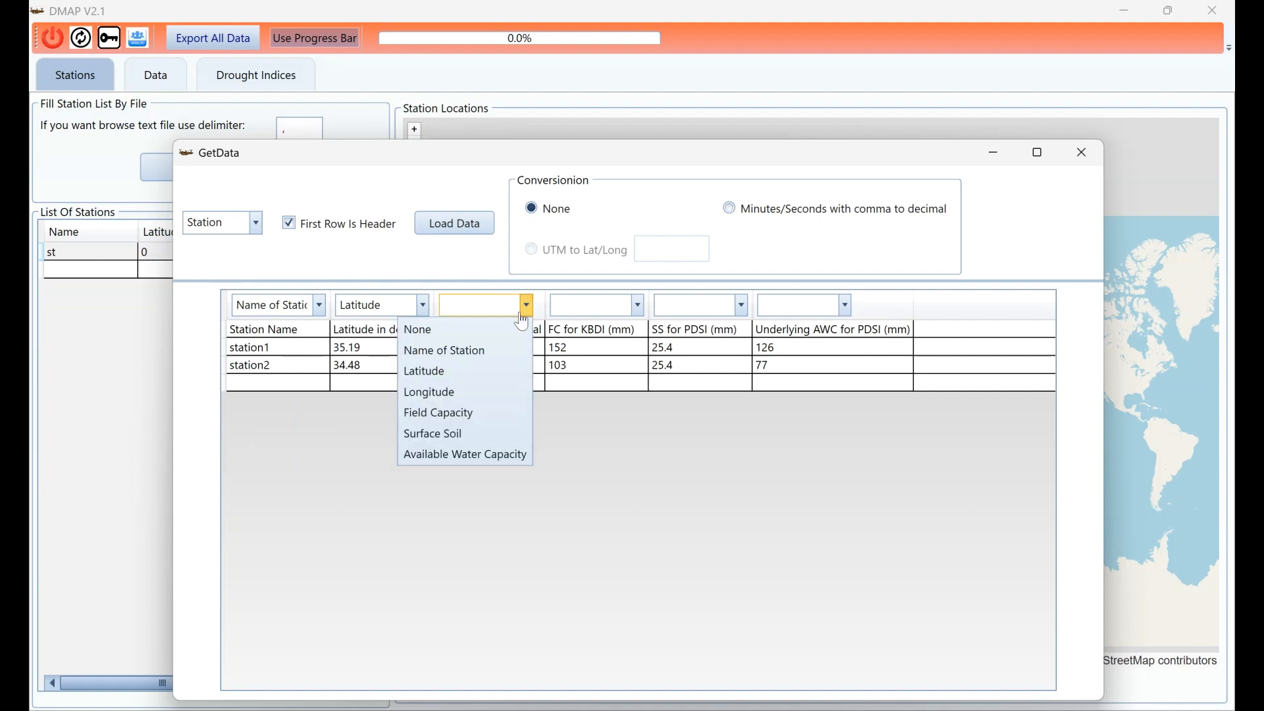
pyautogui.click(440, 392)
# Map the FC, SS and AWC columns to Field Capacity, Surface Soil and Available Water Capacity, and load the stations
pyautogui.click(637, 305)
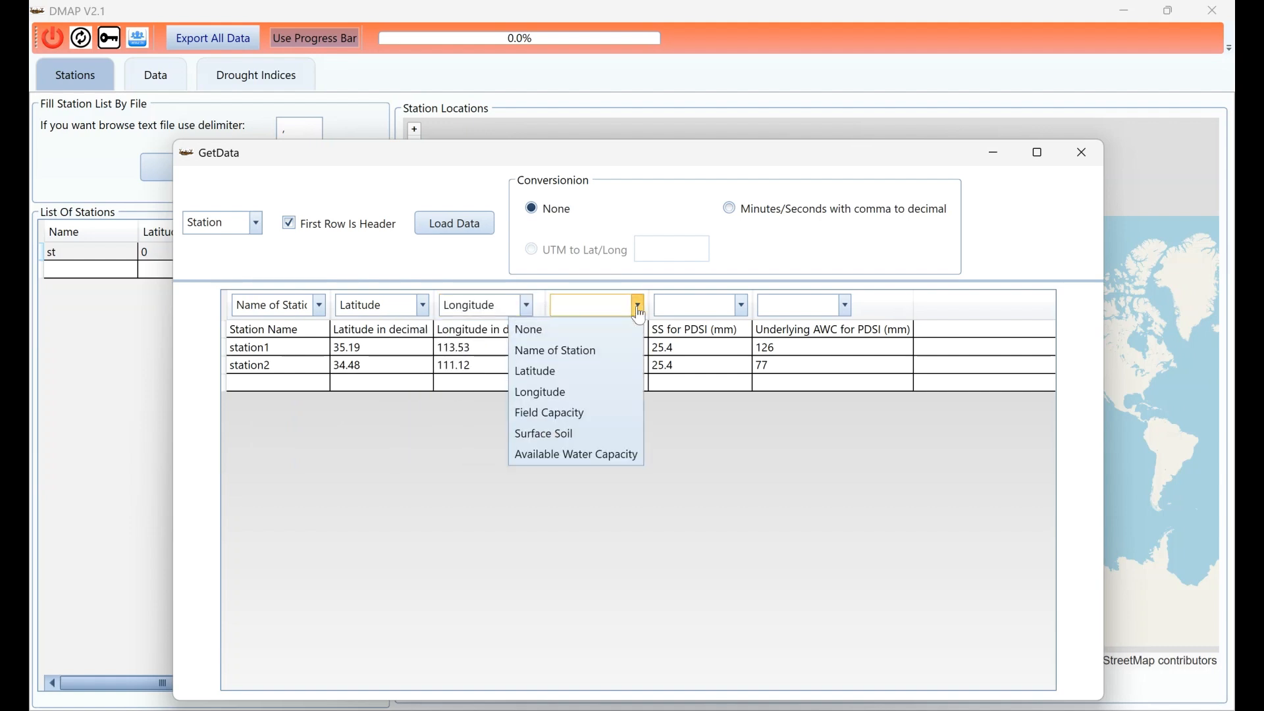
pyautogui.click(579, 414)
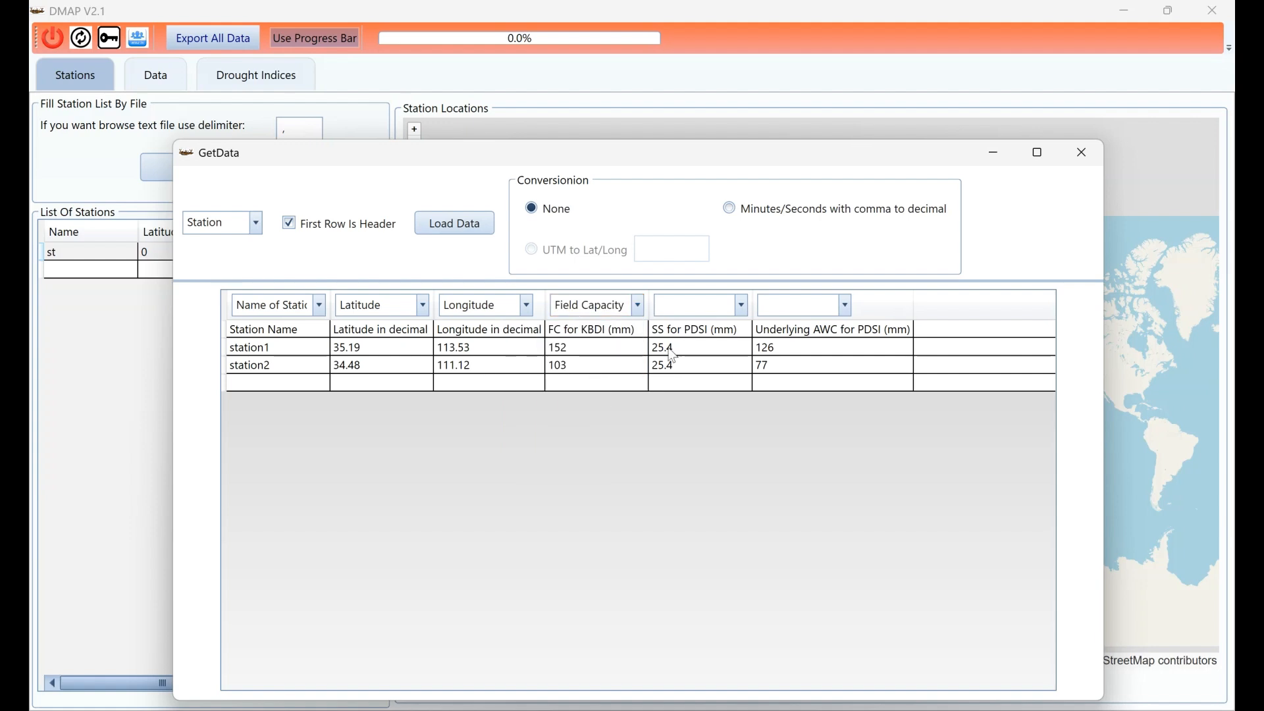
pyautogui.click(741, 305)
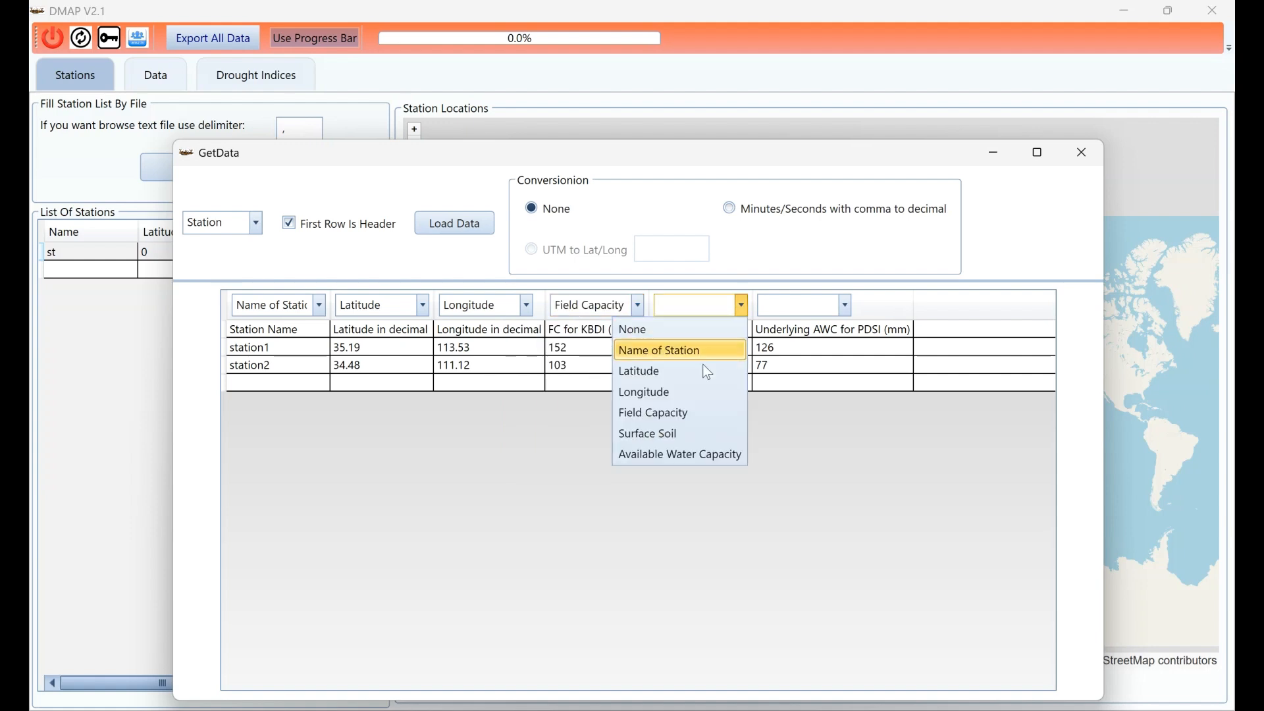
pyautogui.click(669, 434)
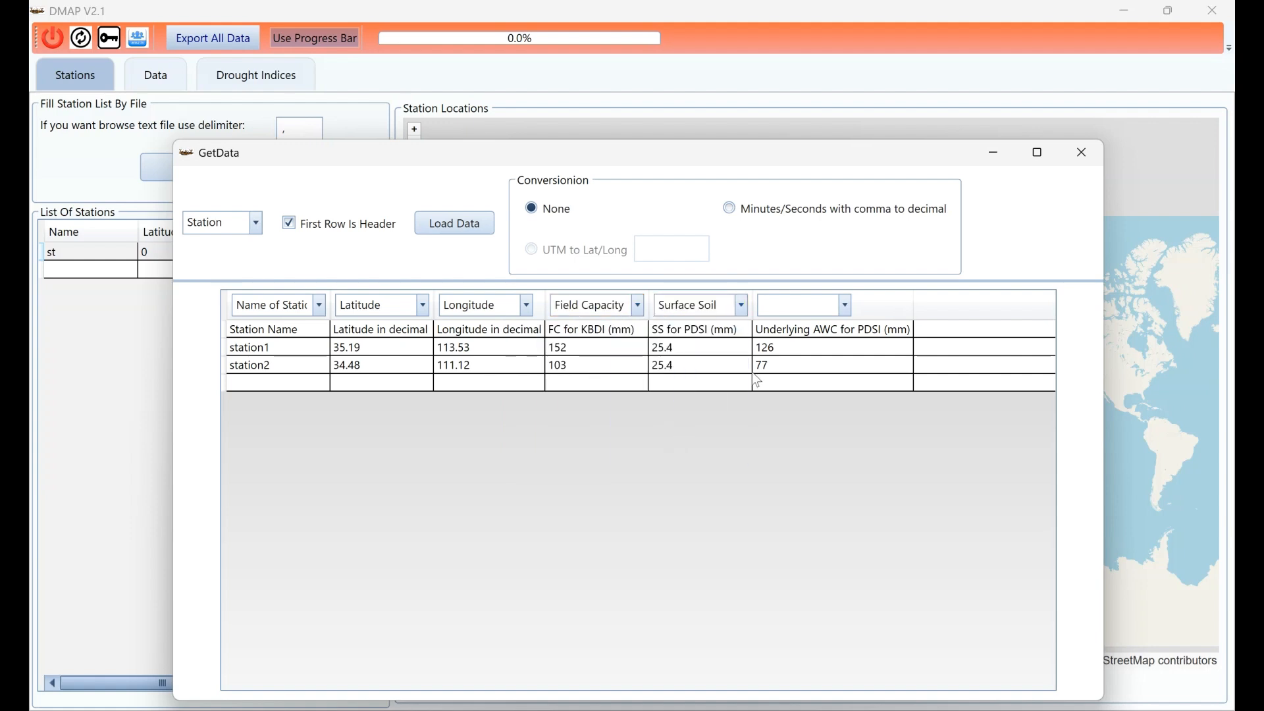
pyautogui.click(845, 305)
pyautogui.click(796, 455)
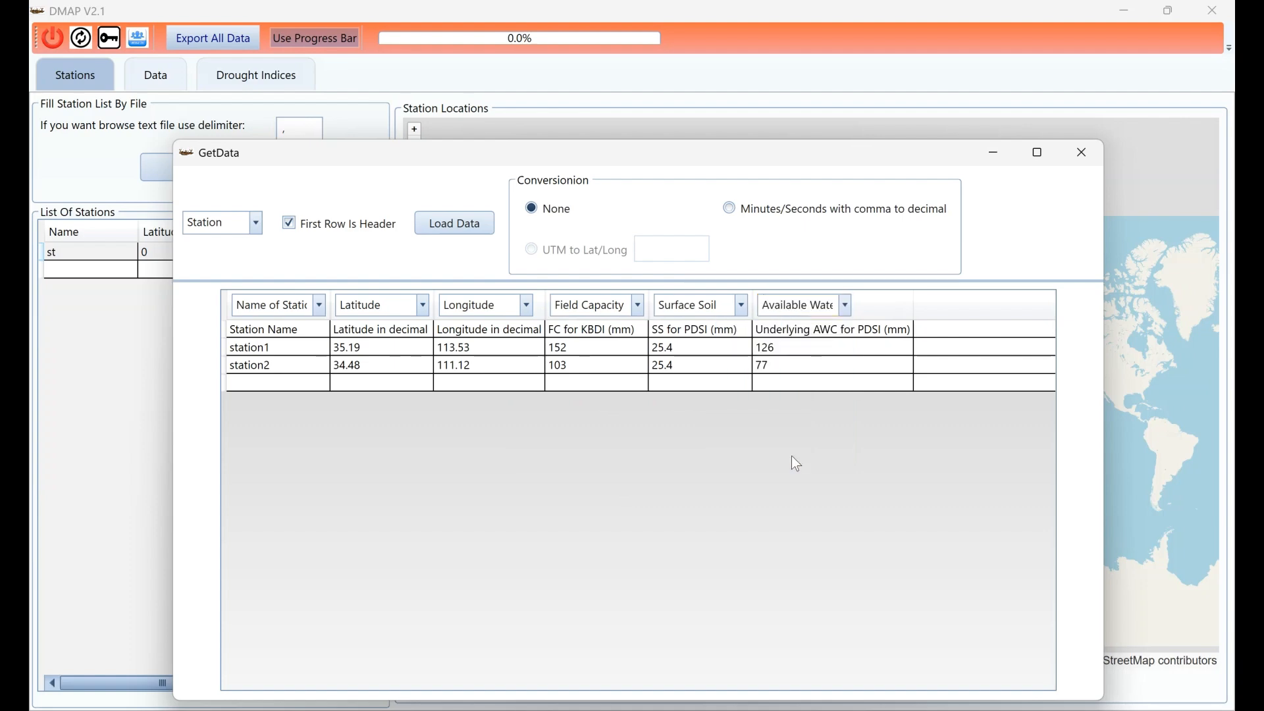
pyautogui.click(454, 223)
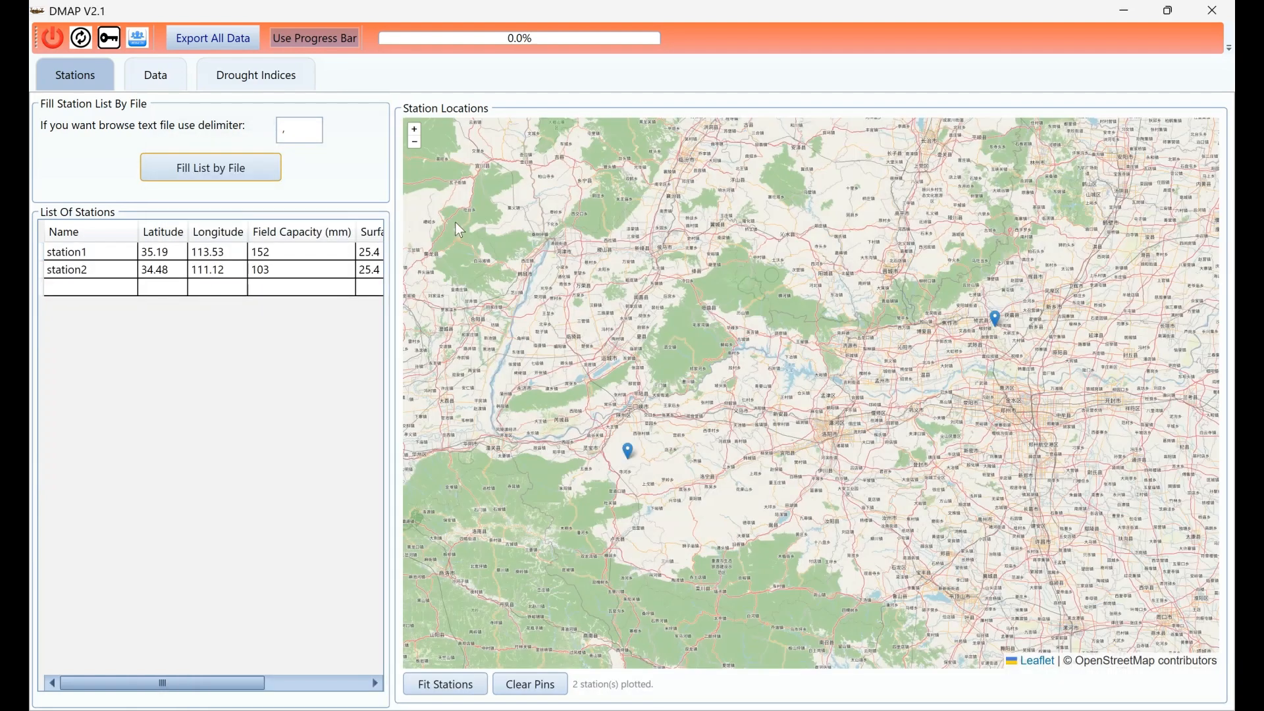
# Examine the plotted stations on the map and view the details of station1 and station2
pyautogui.scroll(-1, 809, 358)
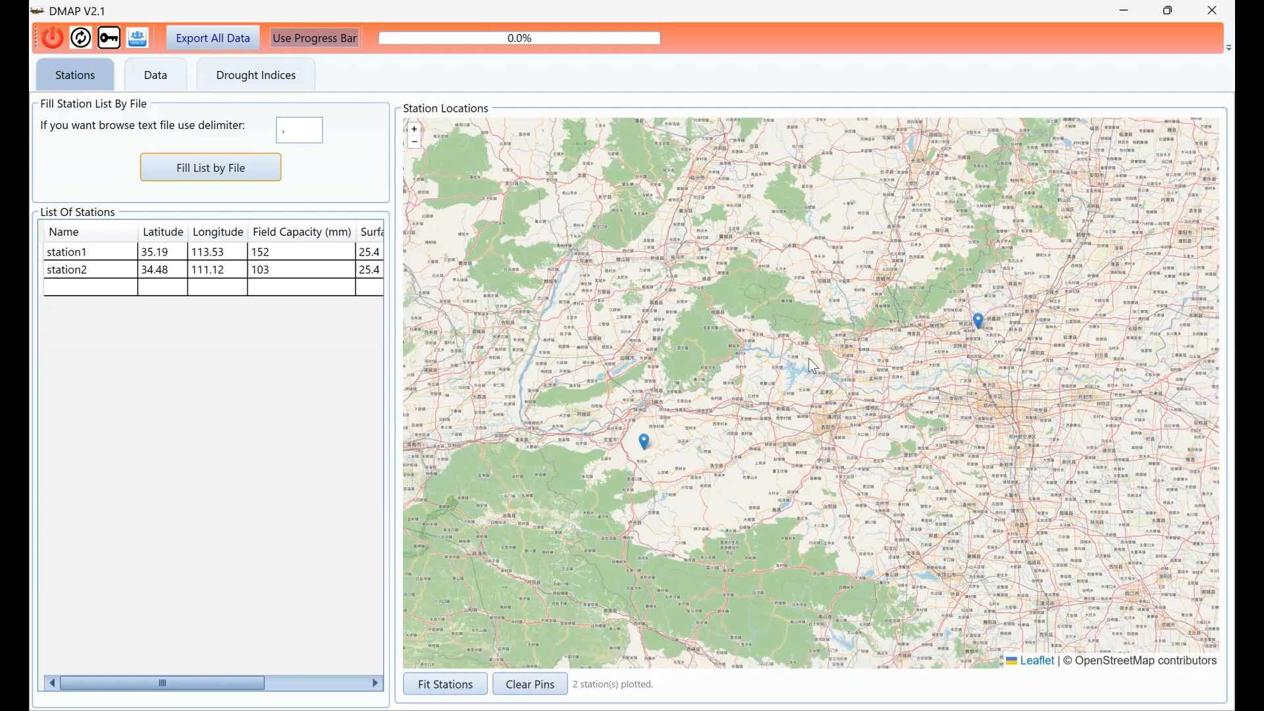
pyautogui.scroll(-1, 808, 359)
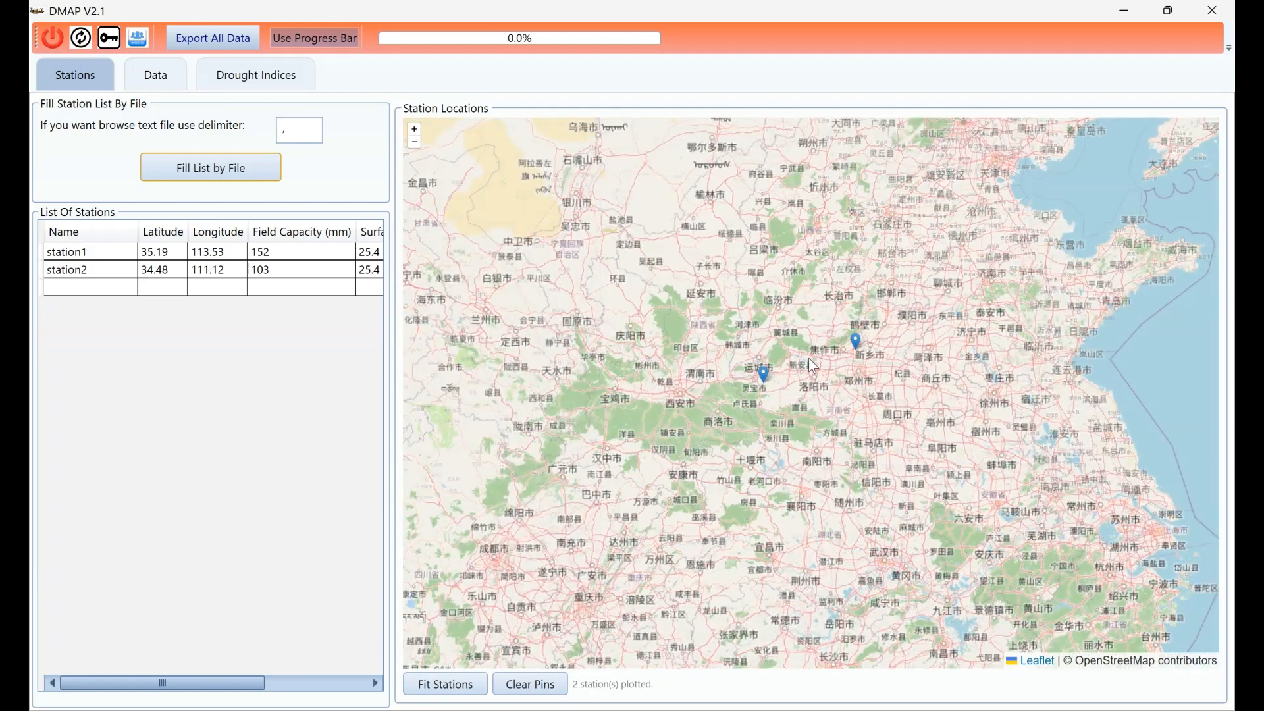
pyautogui.scroll(-2, 809, 359)
pyautogui.scroll(2, 809, 359)
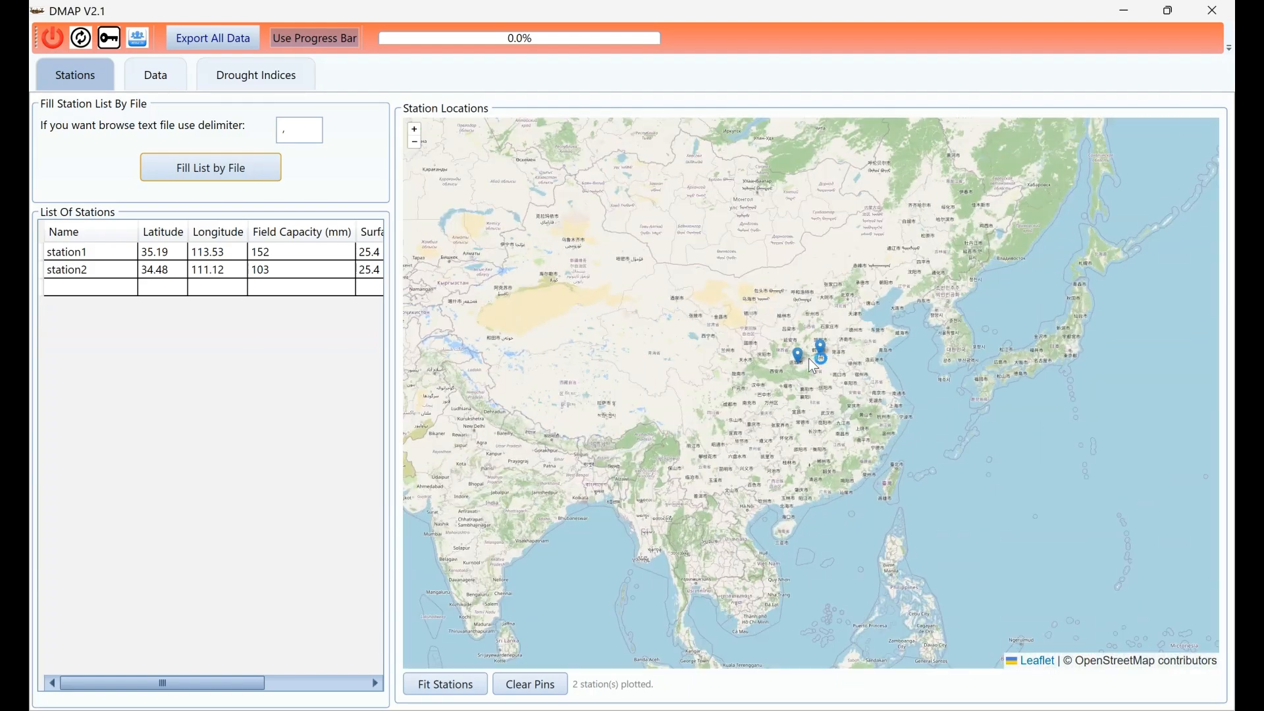
pyautogui.click(70, 252)
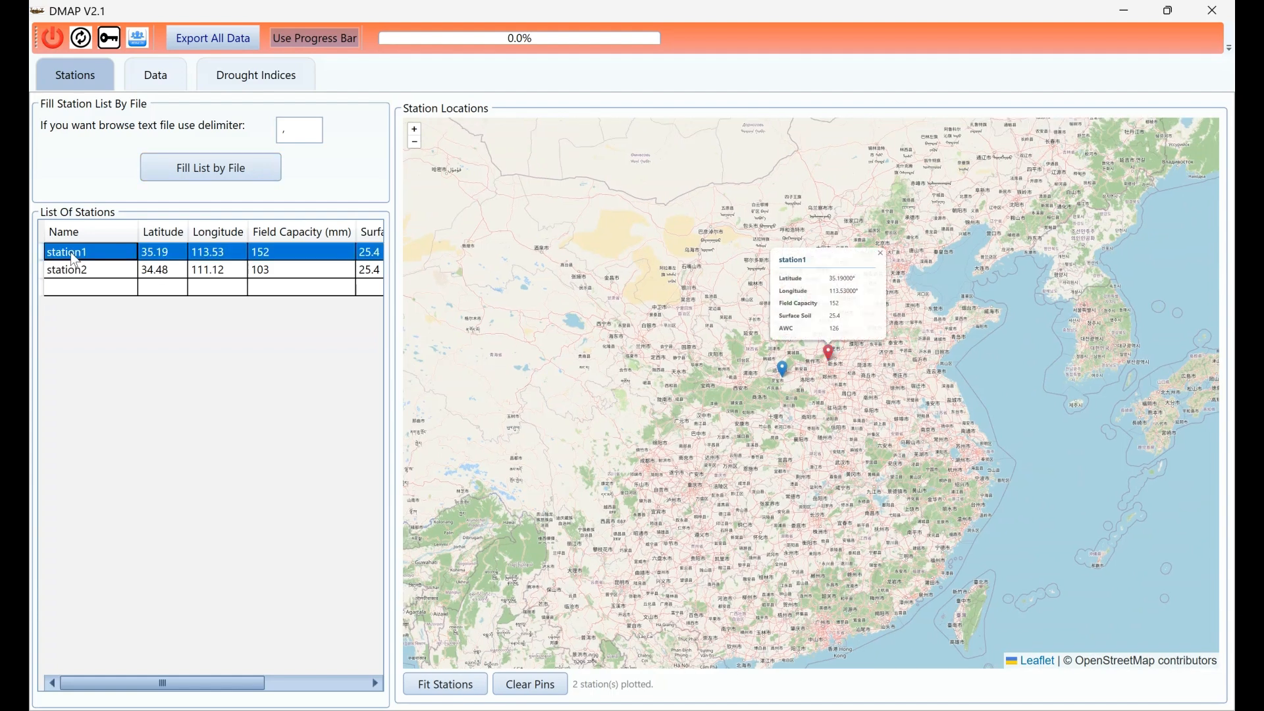
pyautogui.click(82, 271)
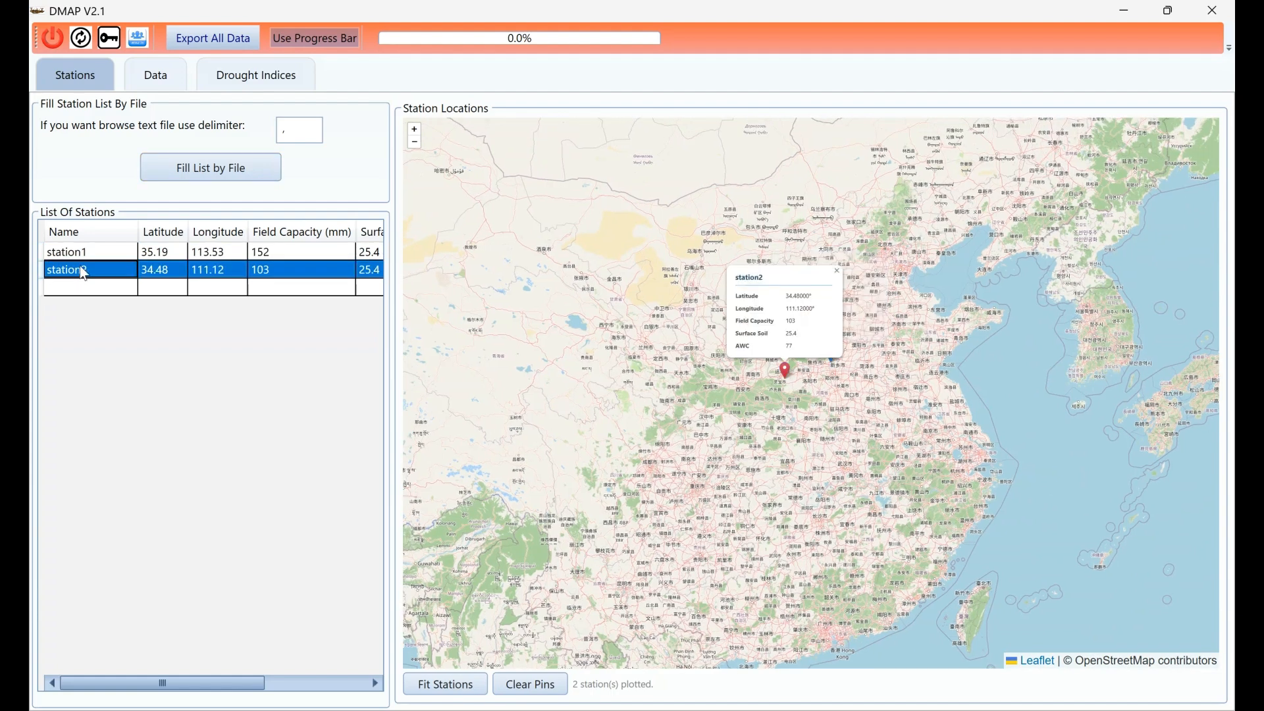
# Open "Data For DMAP V2.1.xlsx" as the Excel source for the Rainfall variable and choose the MonthlyRainfall sheet
pyautogui.click(150, 87)
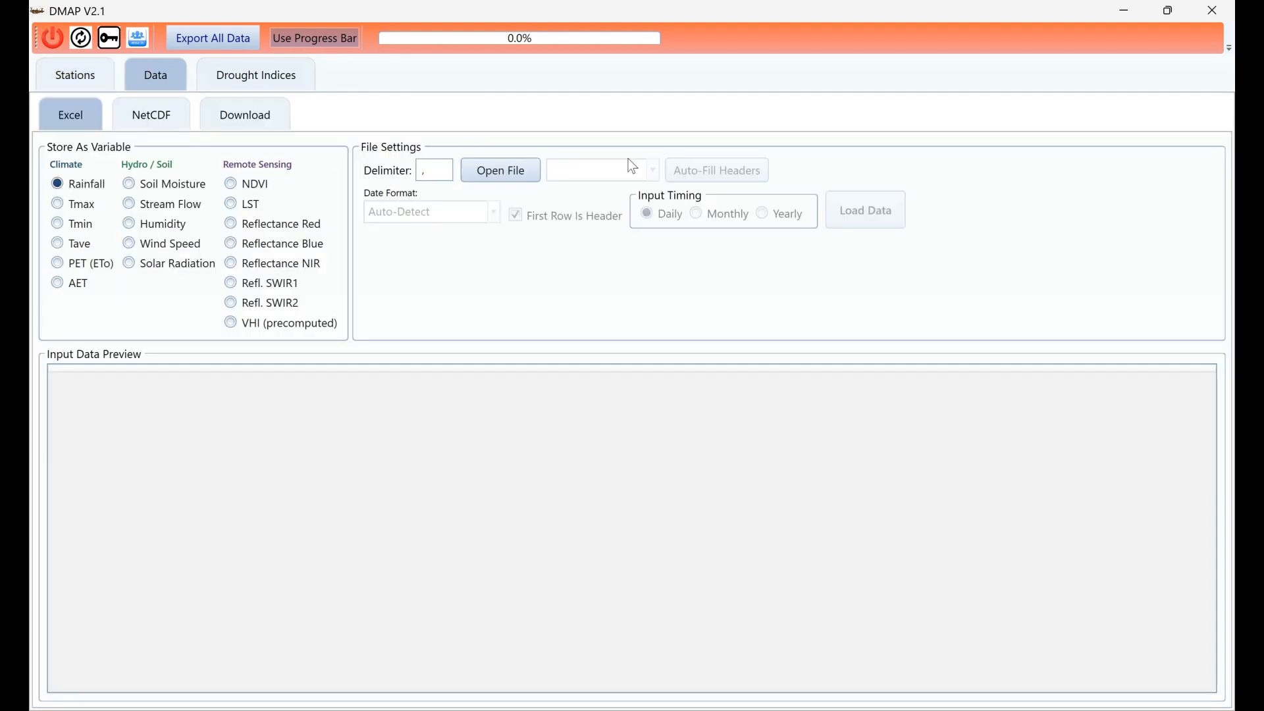
pyautogui.click(503, 173)
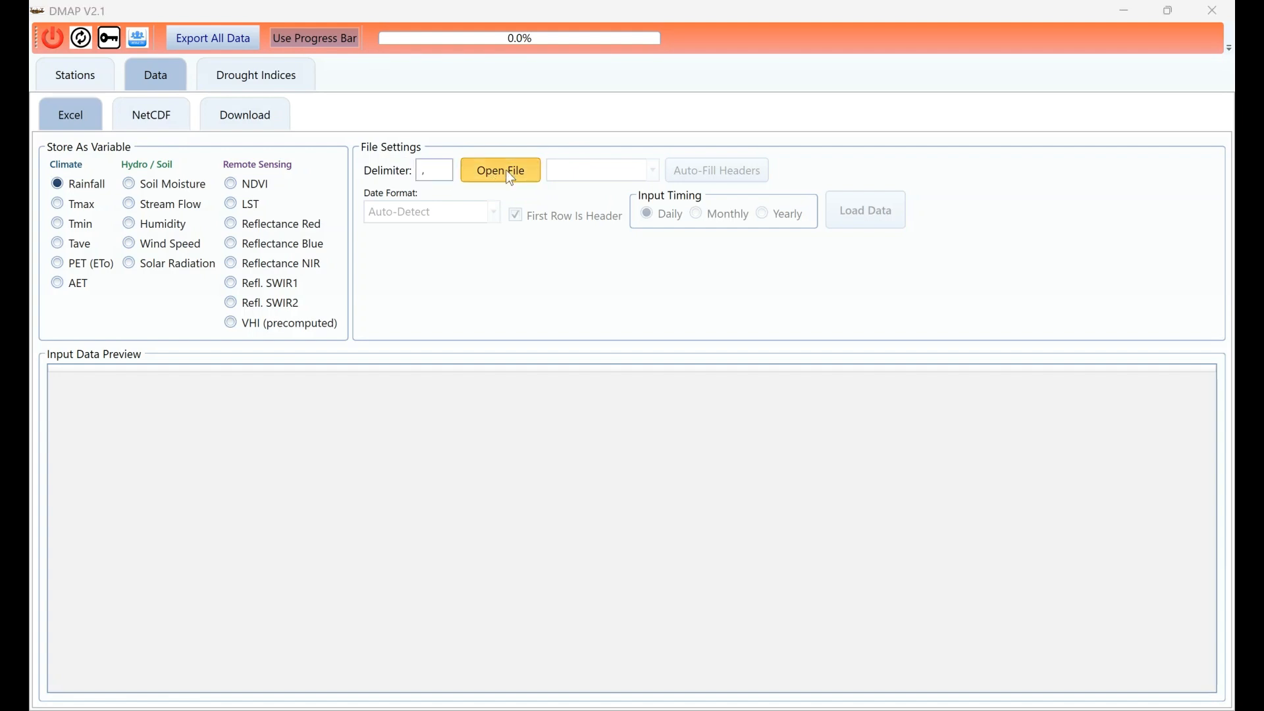
pyautogui.scroll(-1, 381, 263)
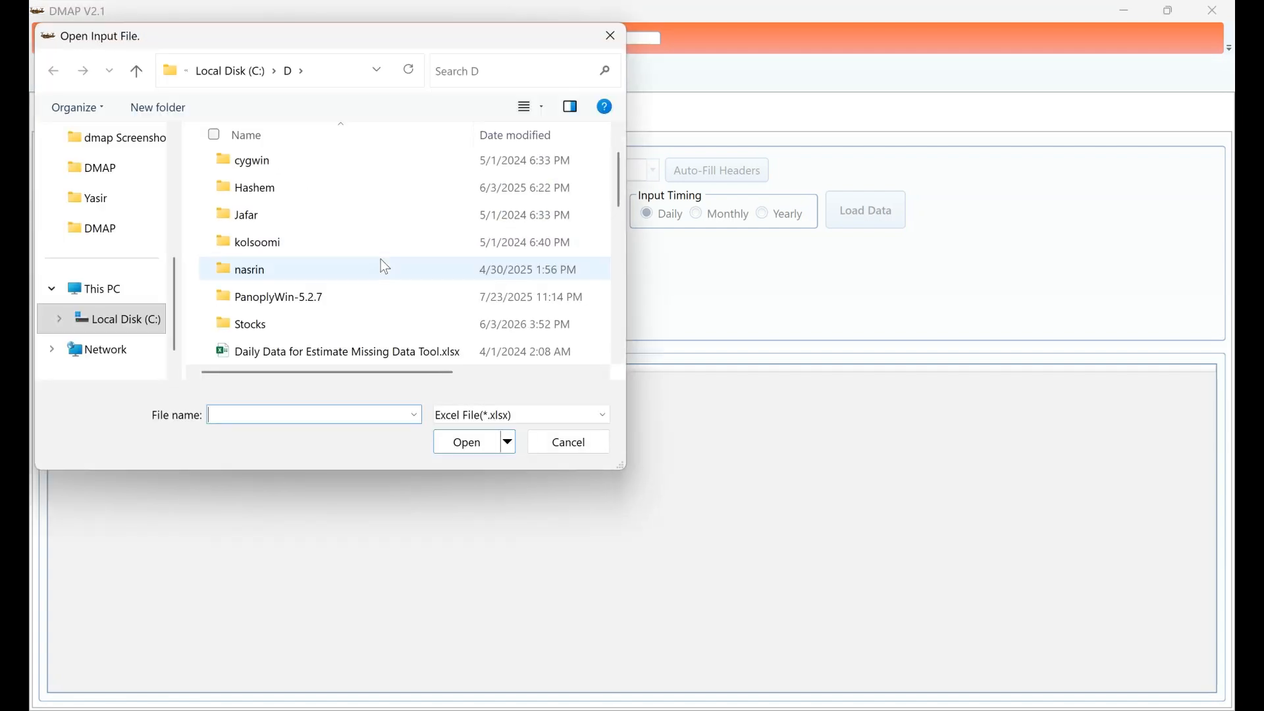
pyautogui.scroll(-1, 380, 263)
pyautogui.doubleClick(330, 352)
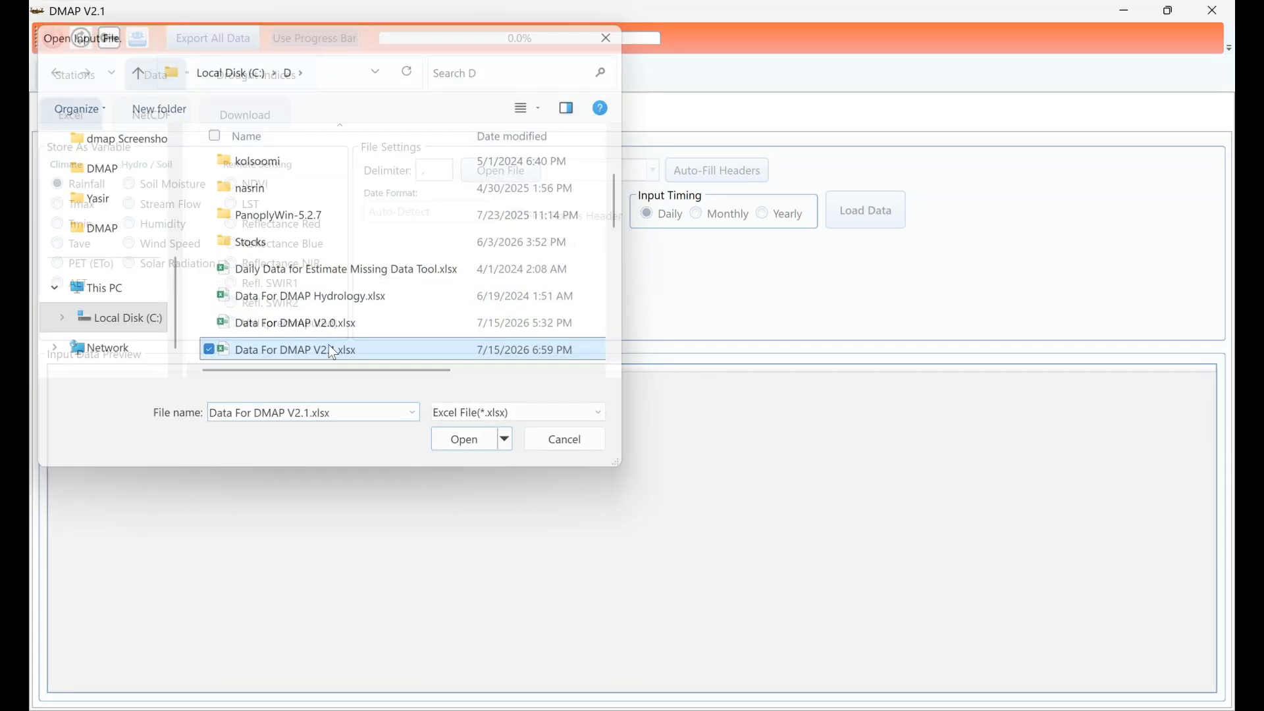
pyautogui.click(653, 170)
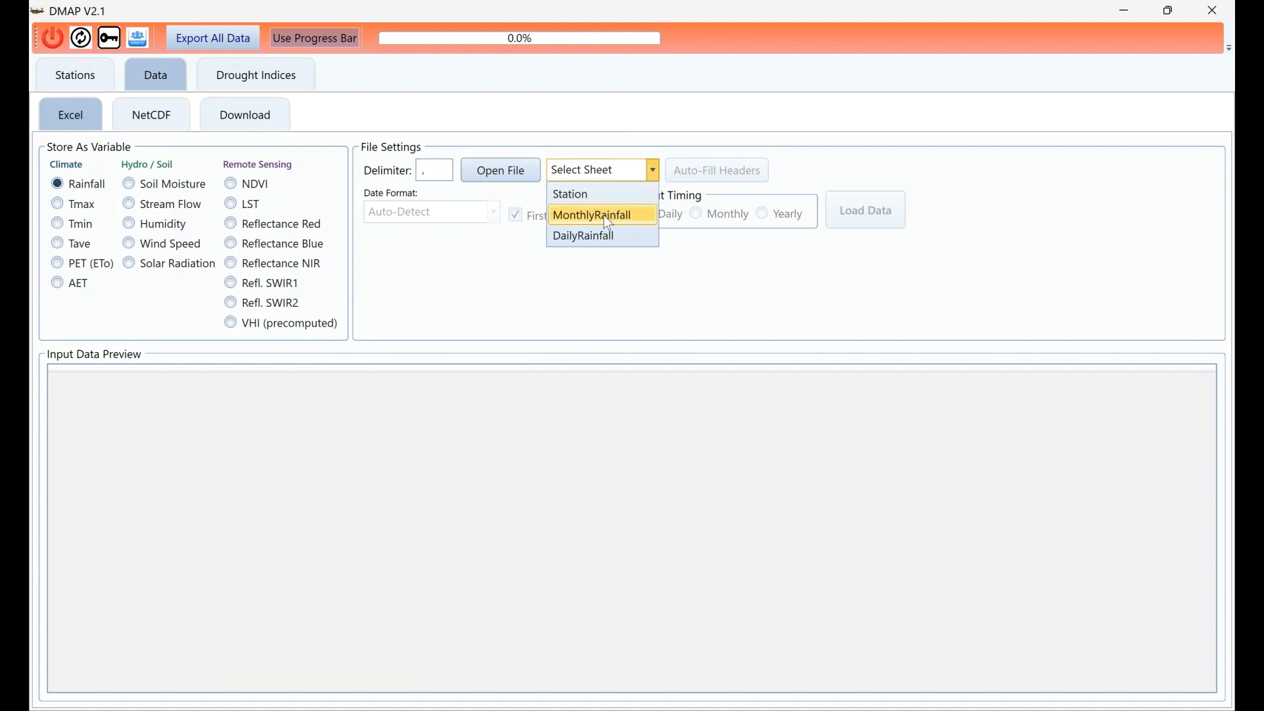
pyautogui.click(565, 215)
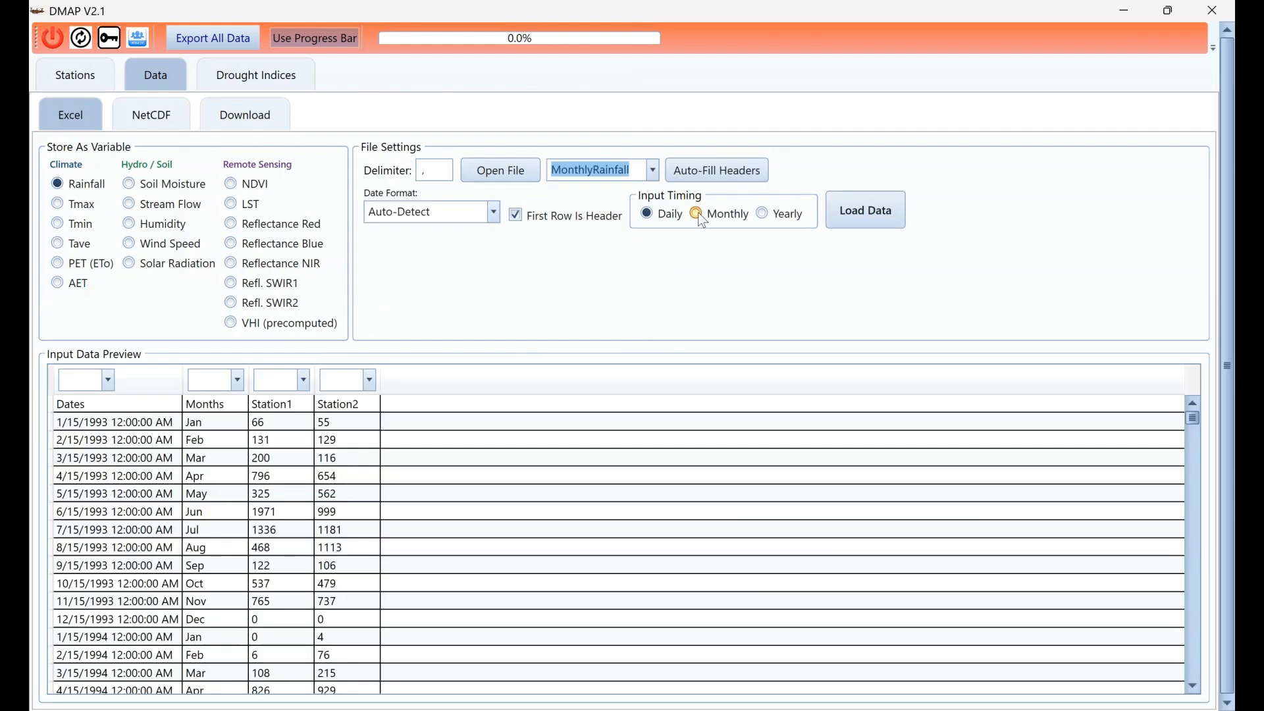
# Set the input timing to Monthly and auto-fill the column headers, checking the Station1 column's assignment
pyautogui.click(696, 212)
pyautogui.click(710, 180)
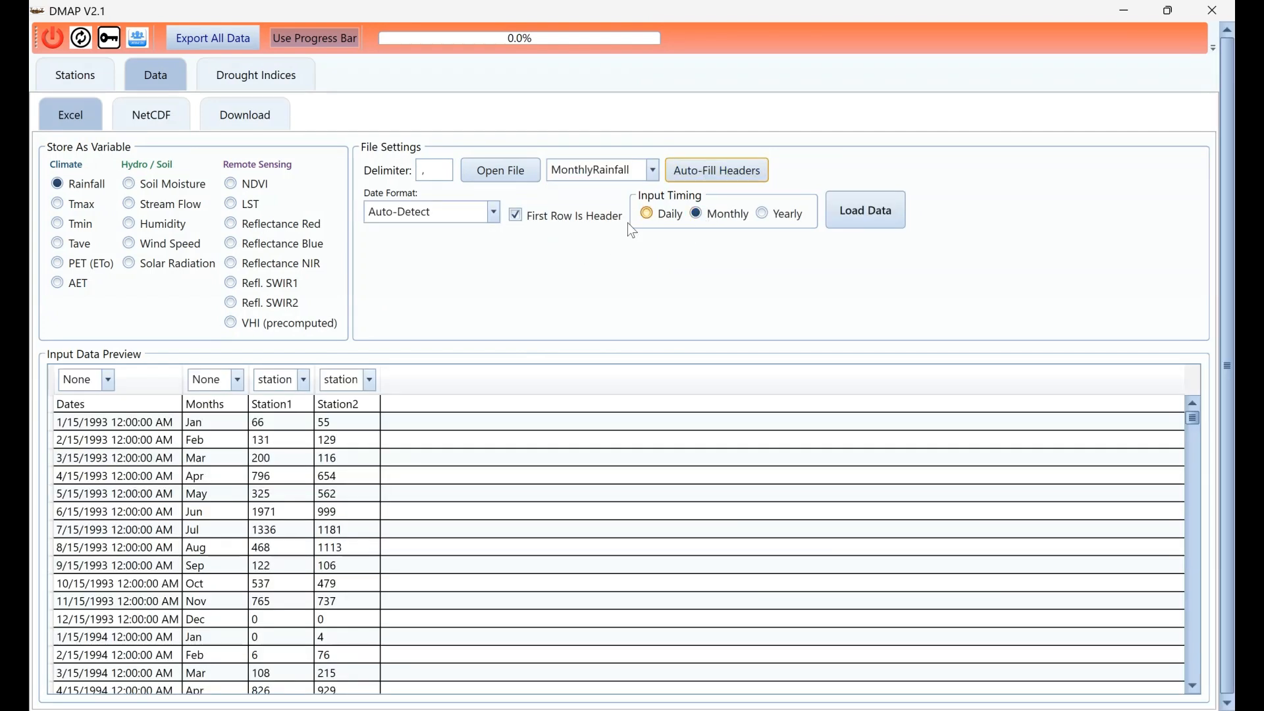
pyautogui.click(304, 380)
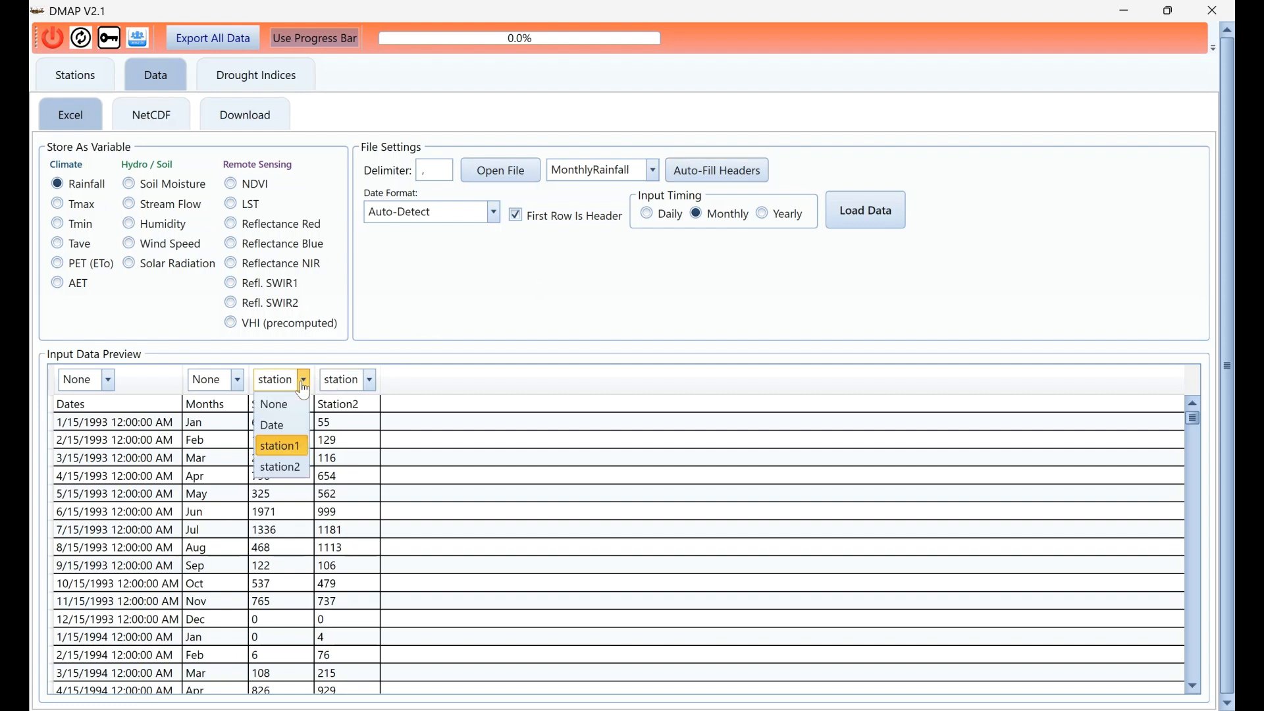
pyautogui.click(418, 341)
# Assign Date to the Dates column and load the monthly rainfall data
pyautogui.click(107, 386)
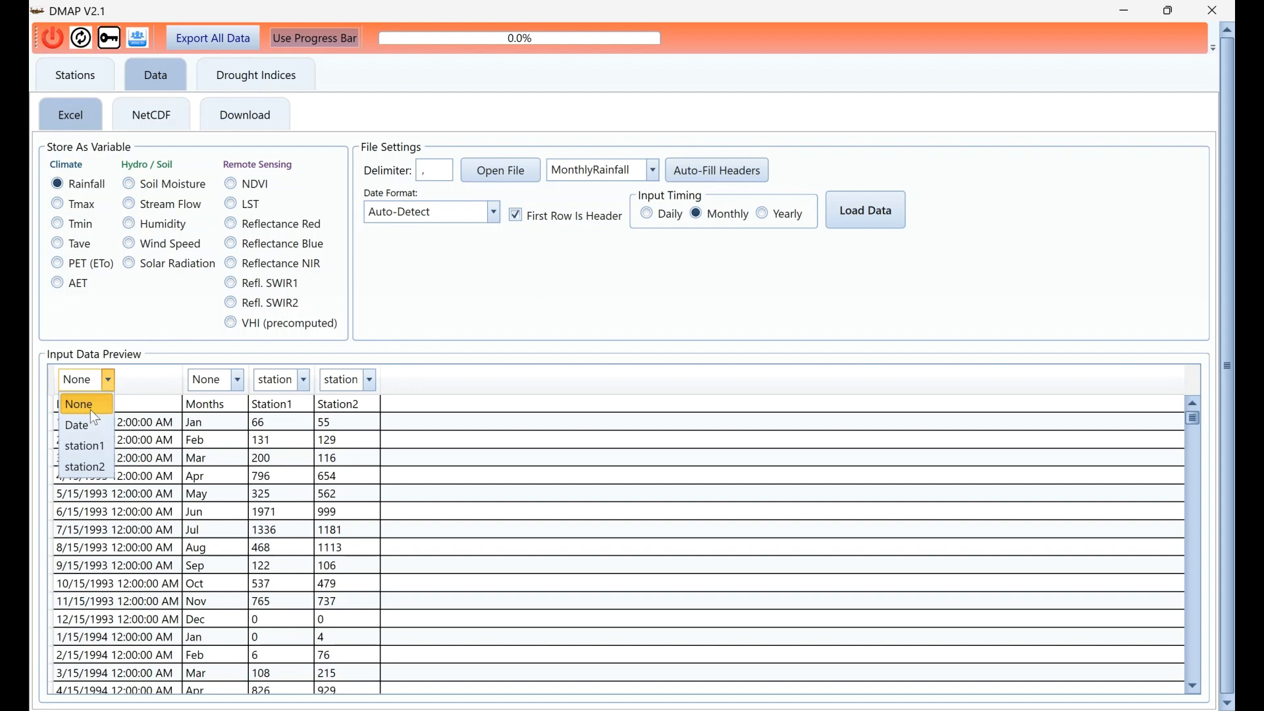
pyautogui.click(92, 420)
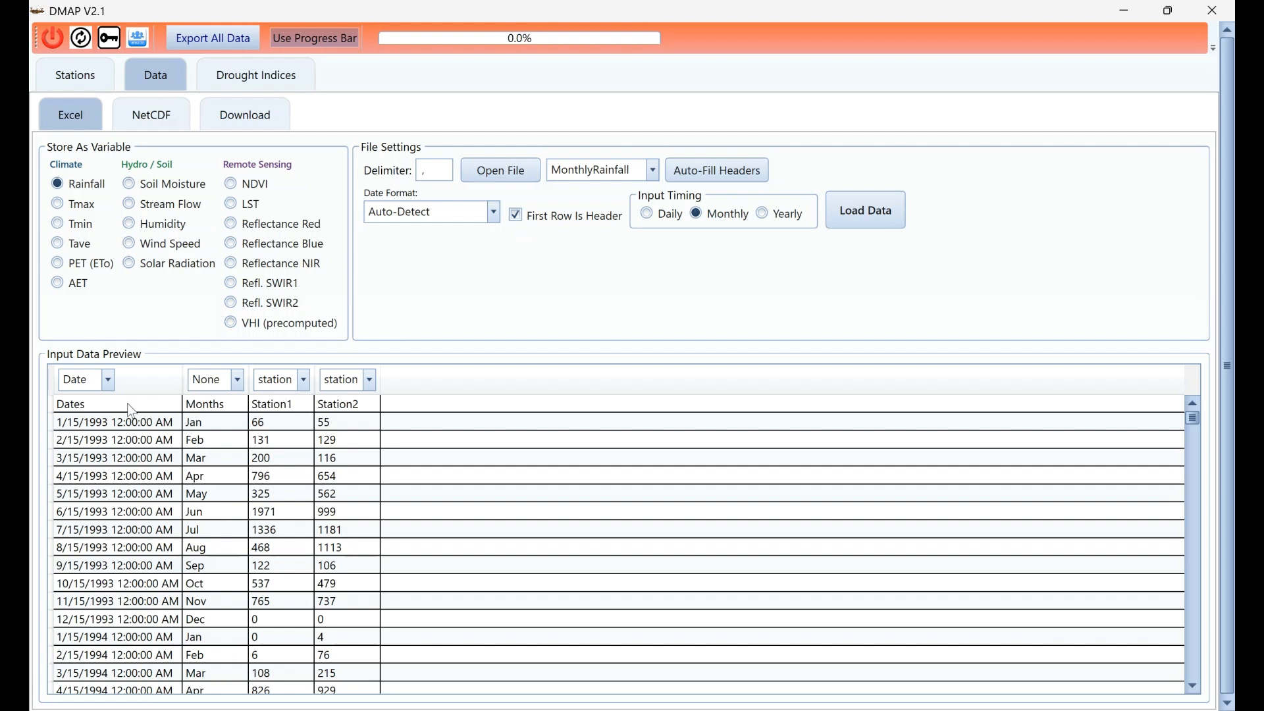
pyautogui.click(857, 227)
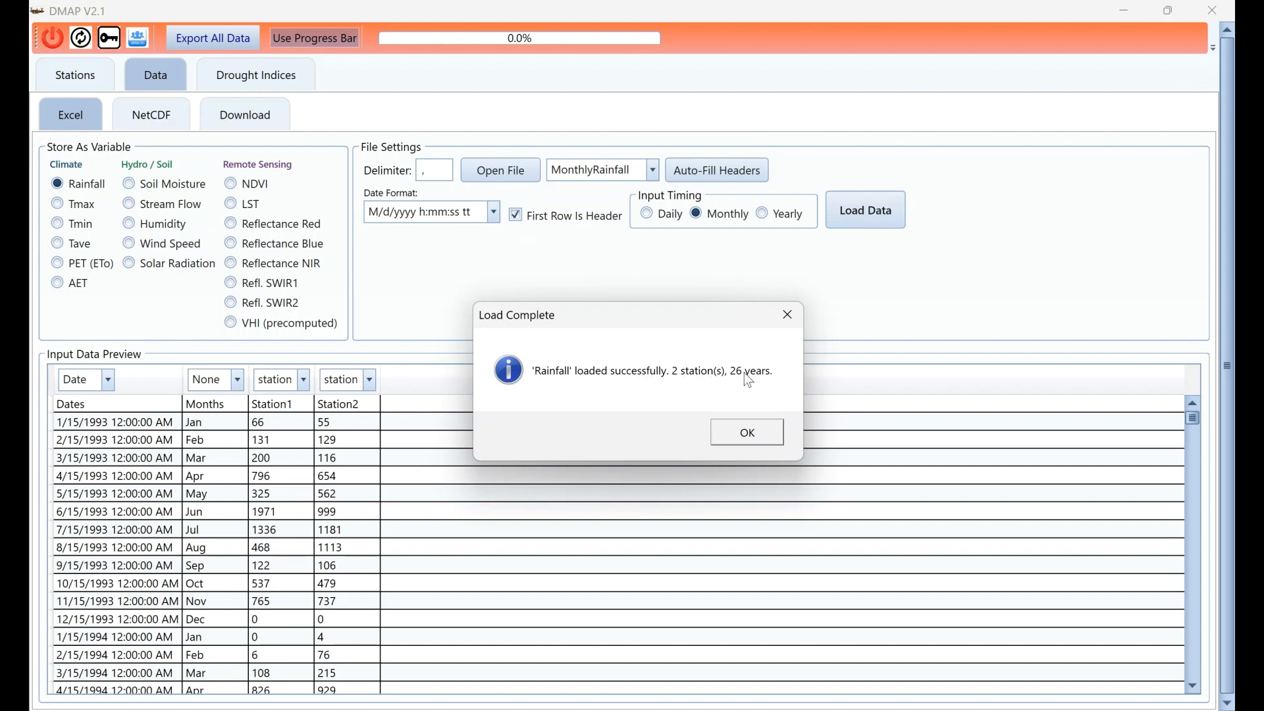
pyautogui.click(753, 440)
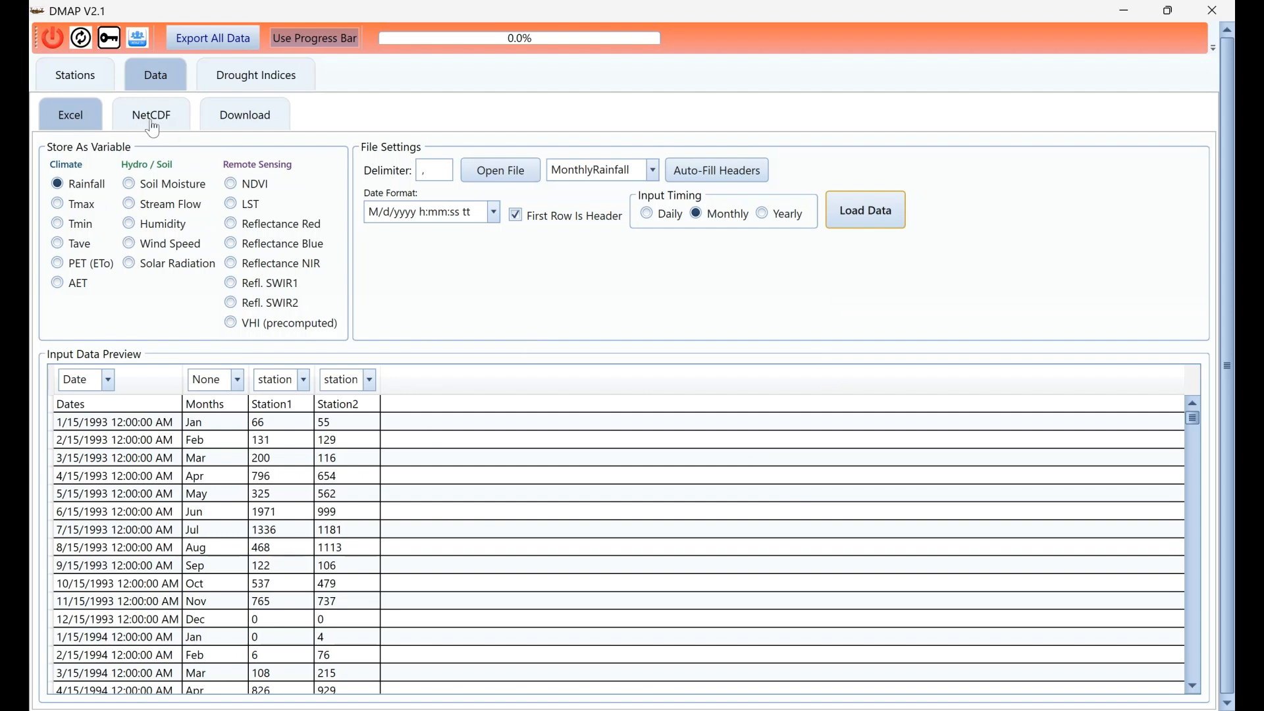
# Choose NCEP/NCAR Reanalysis as the download source and select the Tave variable
pyautogui.click(256, 128)
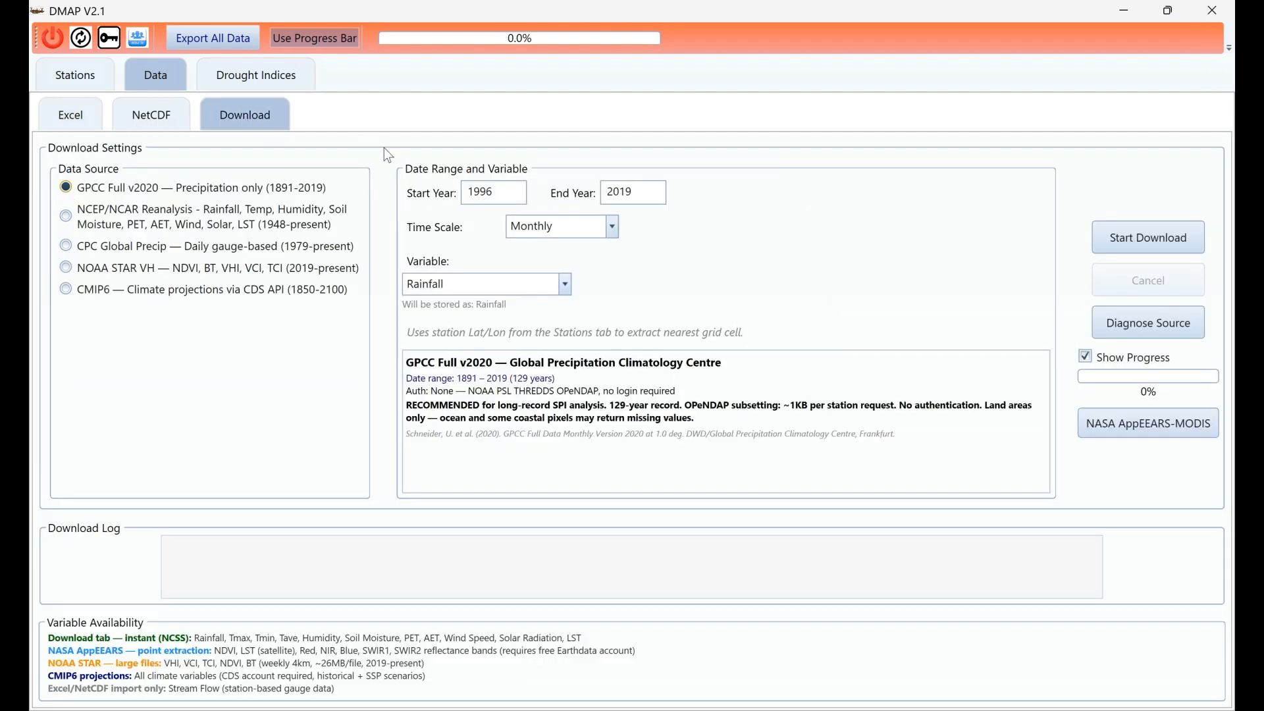
pyautogui.click(66, 217)
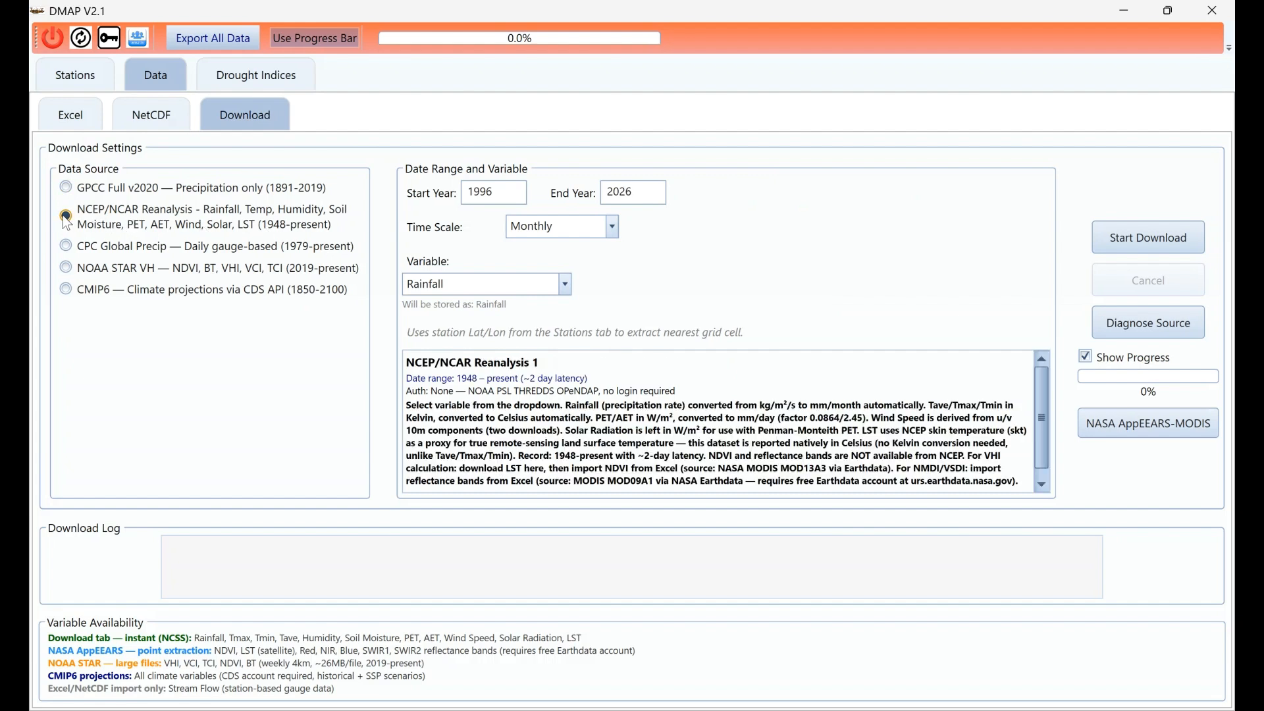
pyautogui.click(568, 286)
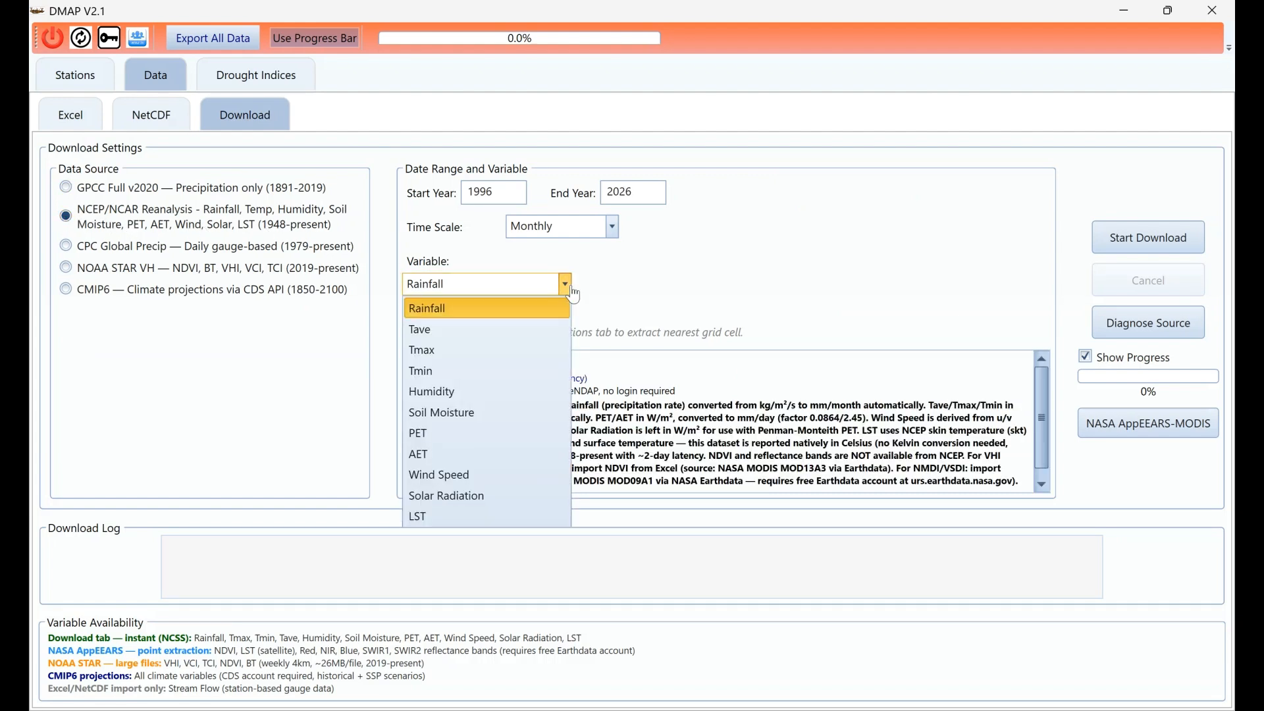
pyautogui.click(422, 331)
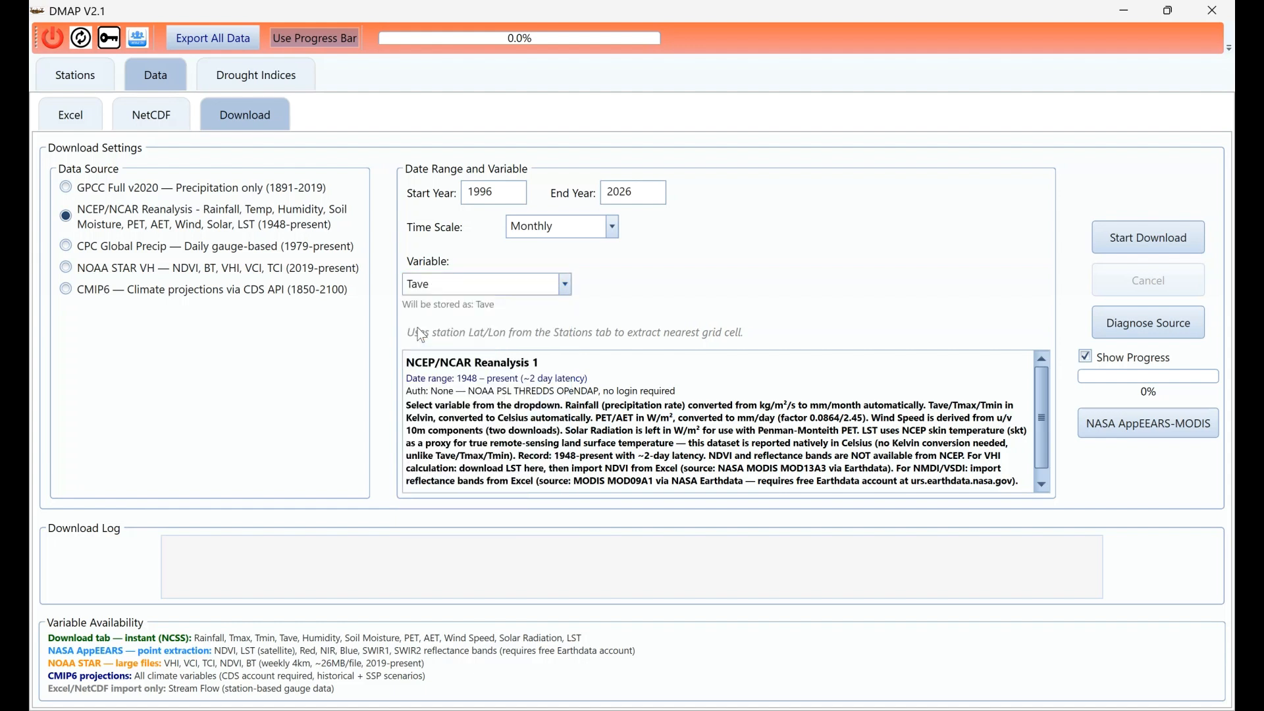
# Check the dates in the loaded Excel rainfall data and set the download's year range to 1993–2018
pyautogui.click(504, 194)
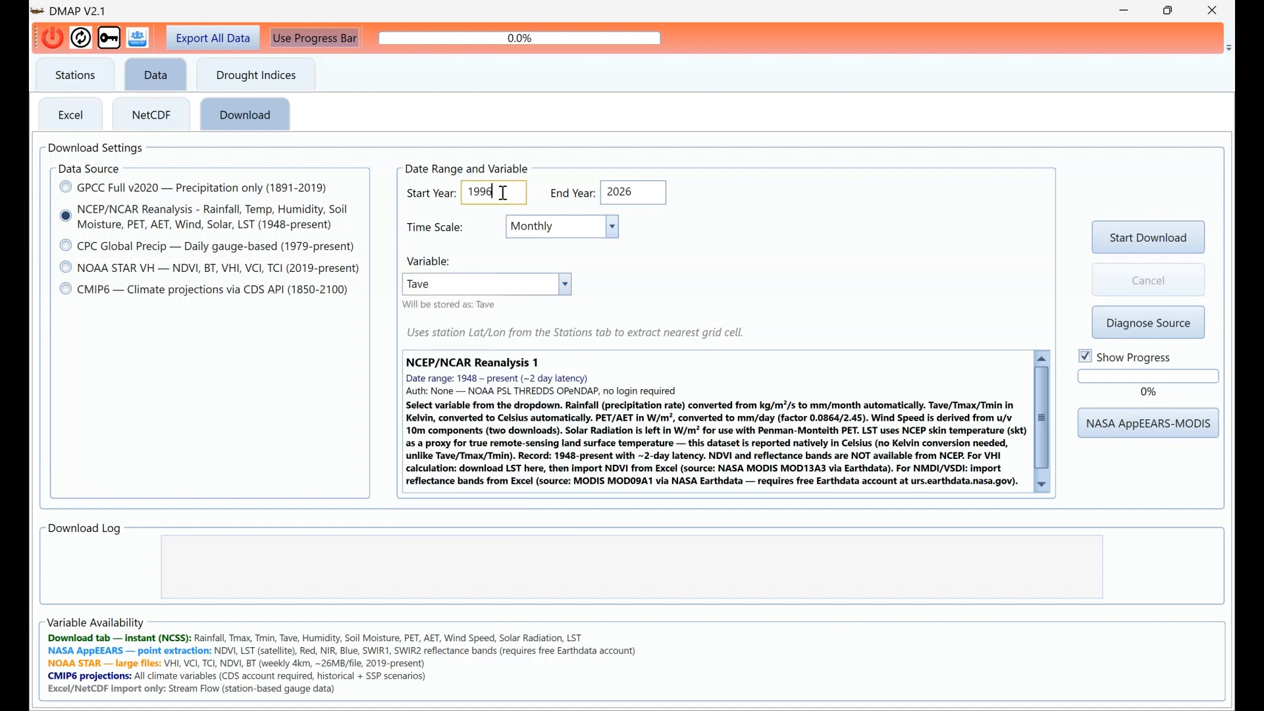
pyautogui.click(74, 121)
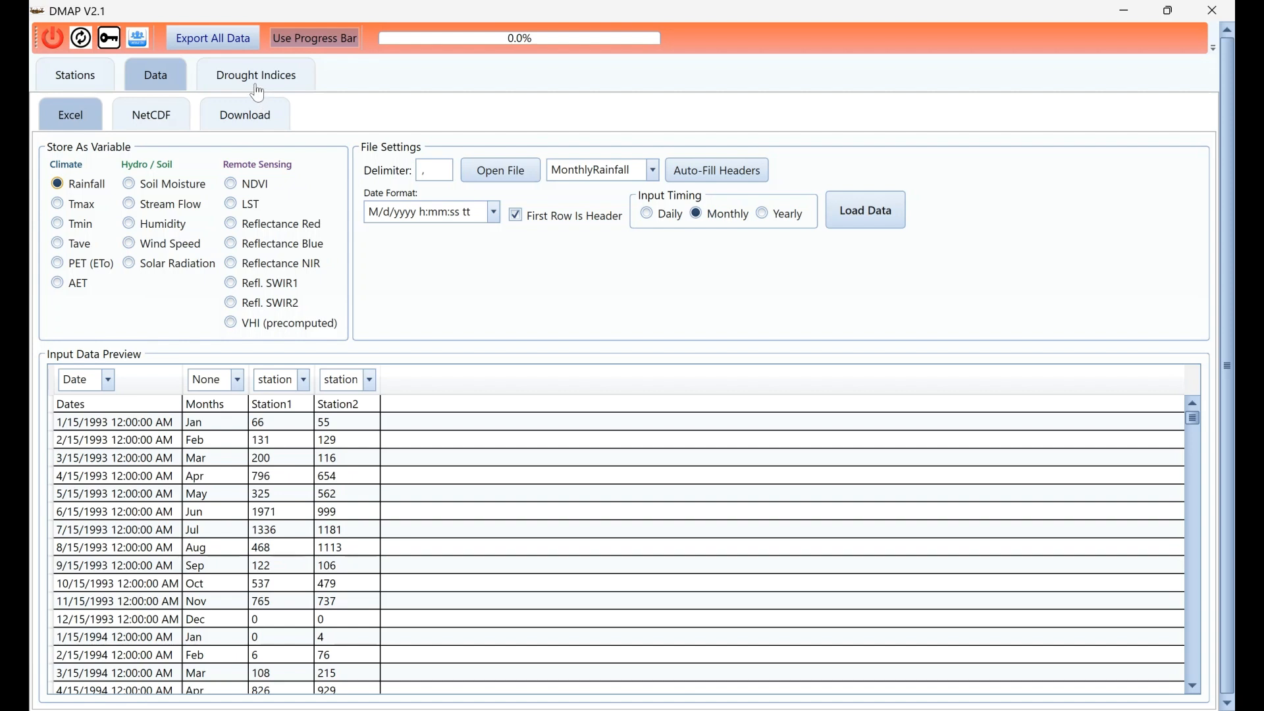
pyautogui.click(241, 117)
pyautogui.click(506, 193)
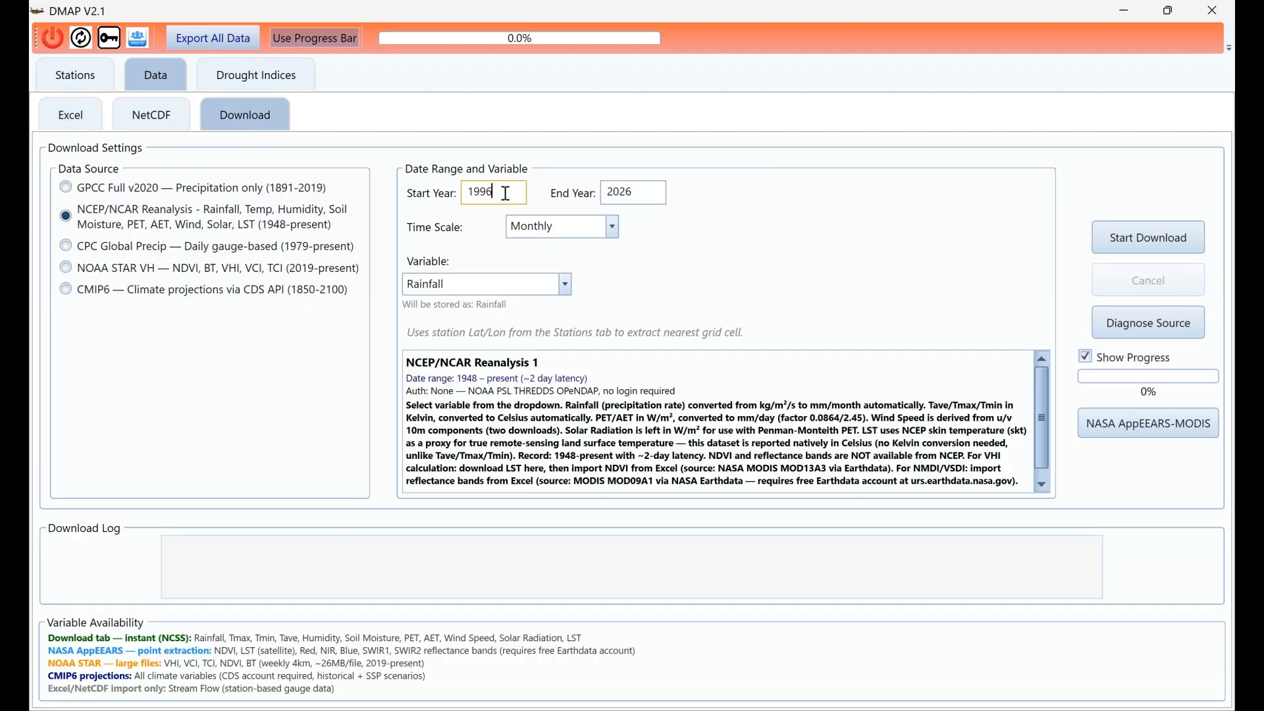
pyautogui.press('BackSpace')
pyautogui.write('3')
pyautogui.press('Tab')
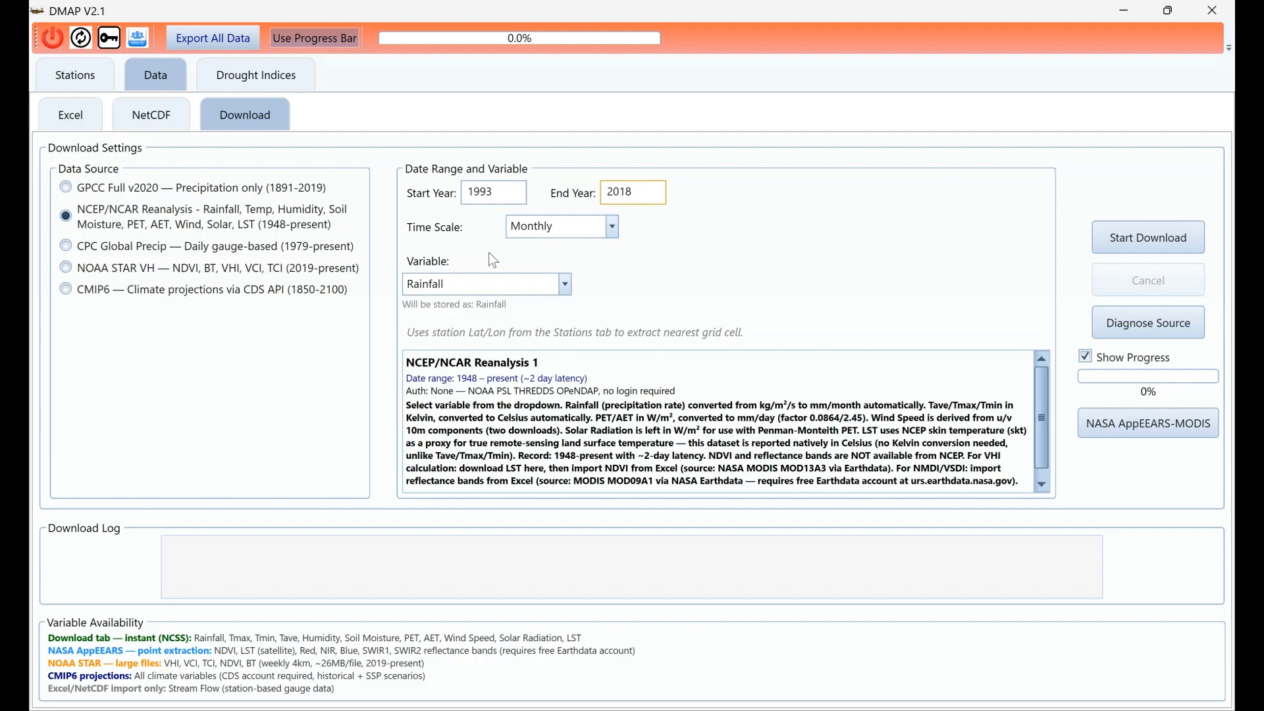
# Decline overwriting the existing Rainfall data and download monthly Tave for the stations instead
pyautogui.click(1140, 243)
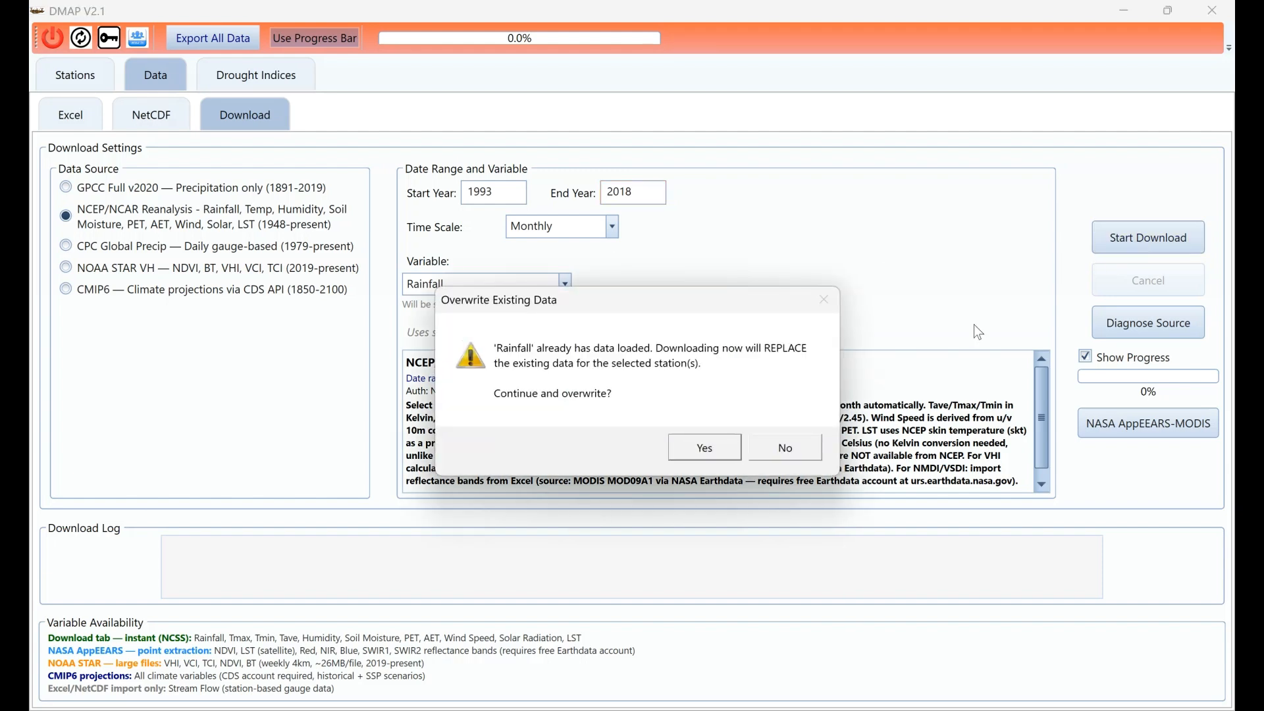
pyautogui.click(781, 458)
pyautogui.click(561, 288)
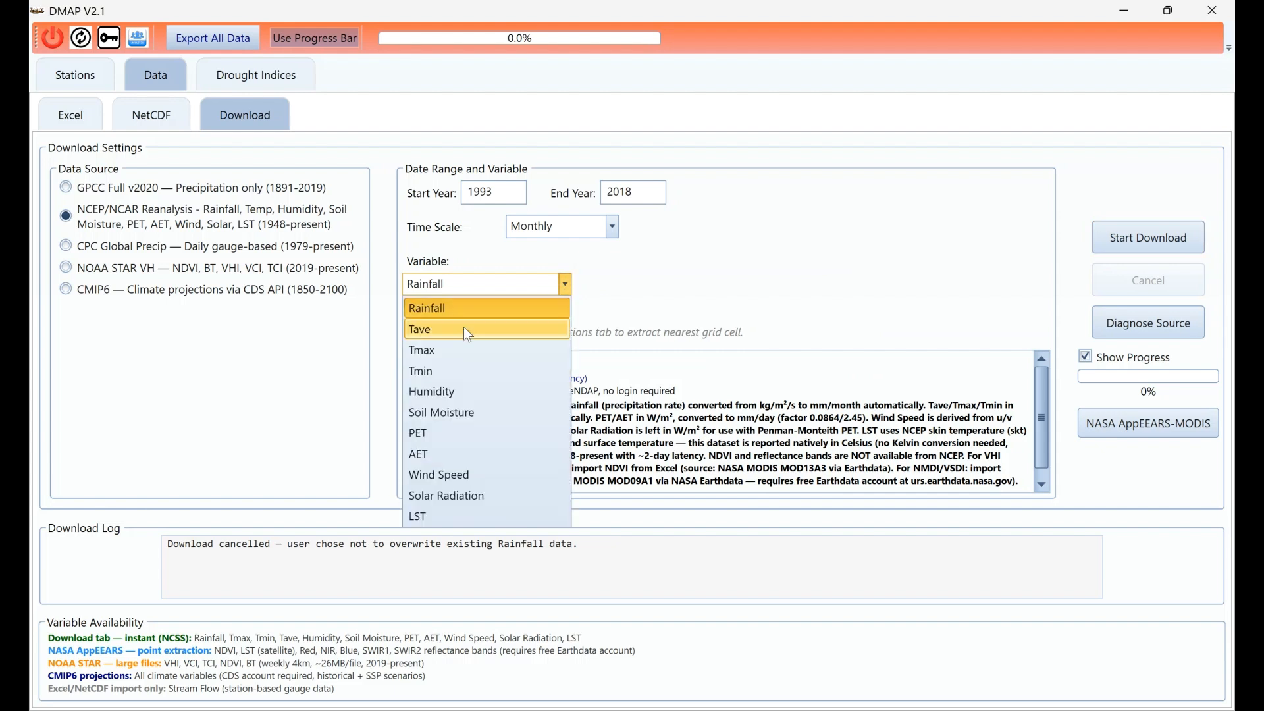
pyautogui.click(421, 332)
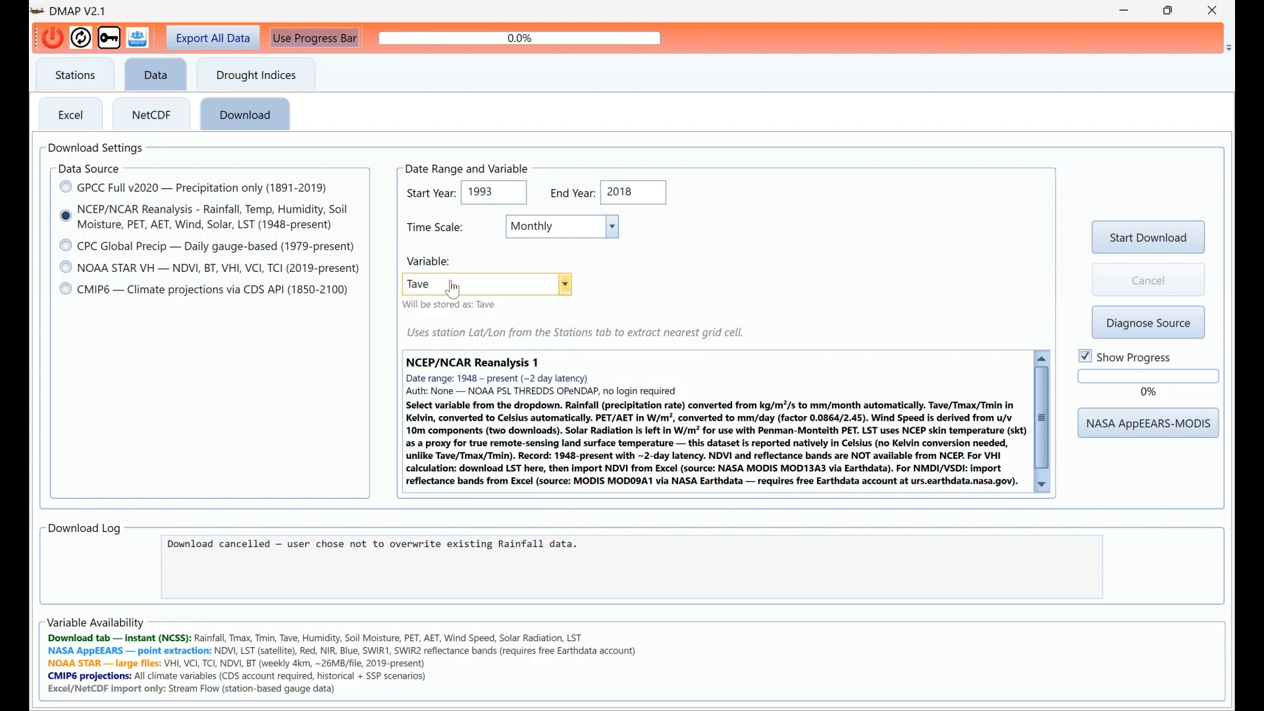
pyautogui.click(1133, 239)
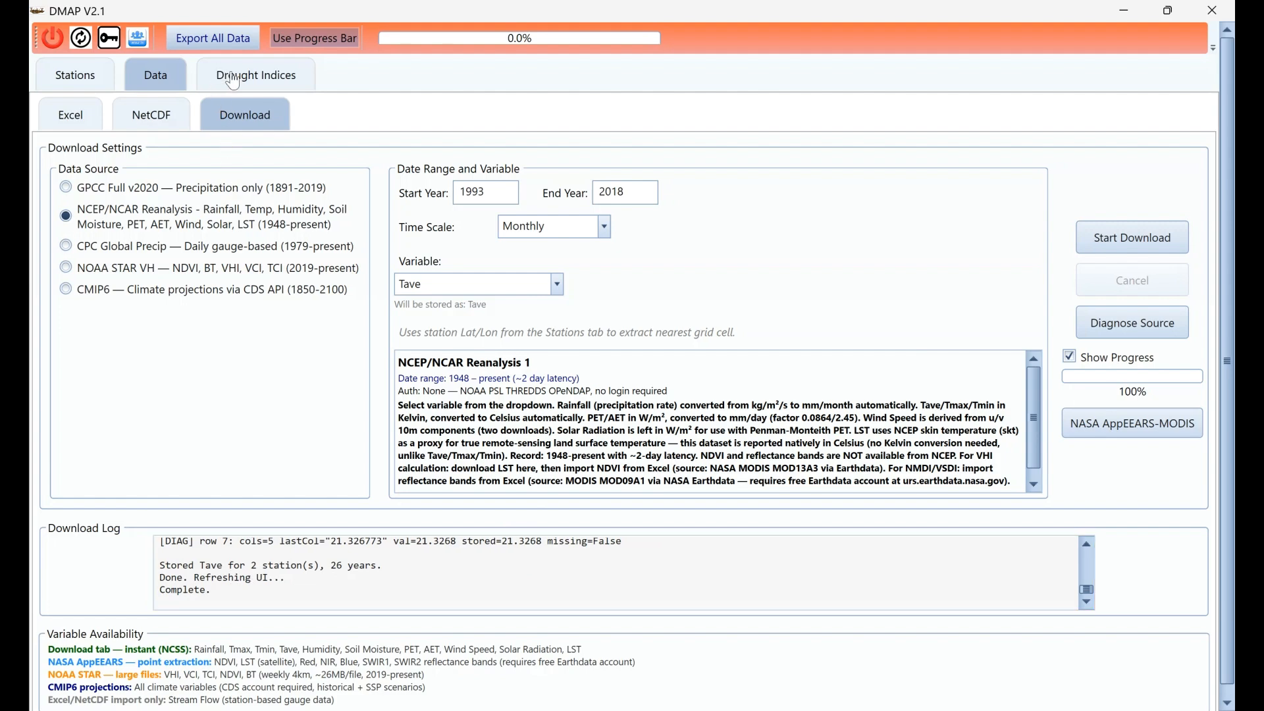
# Preview the downloaded T-Average and imported Rainfall data in the export view and close it
pyautogui.click(212, 45)
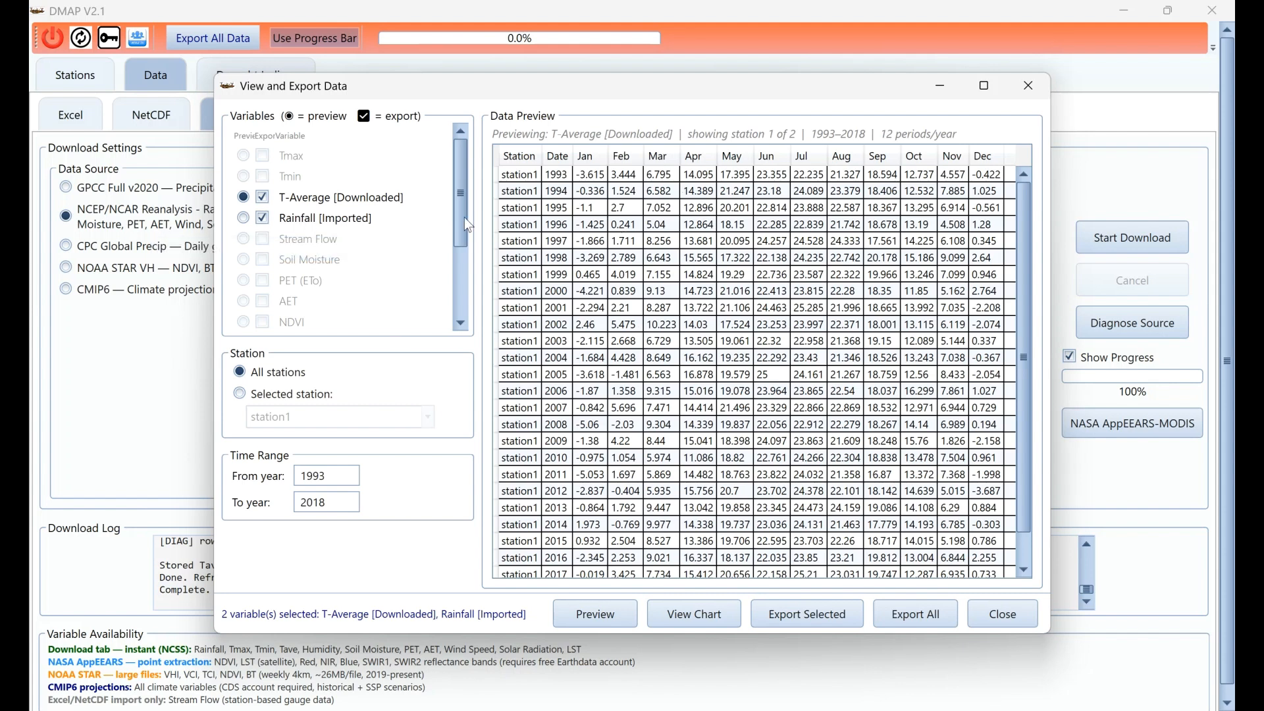
pyautogui.click(243, 222)
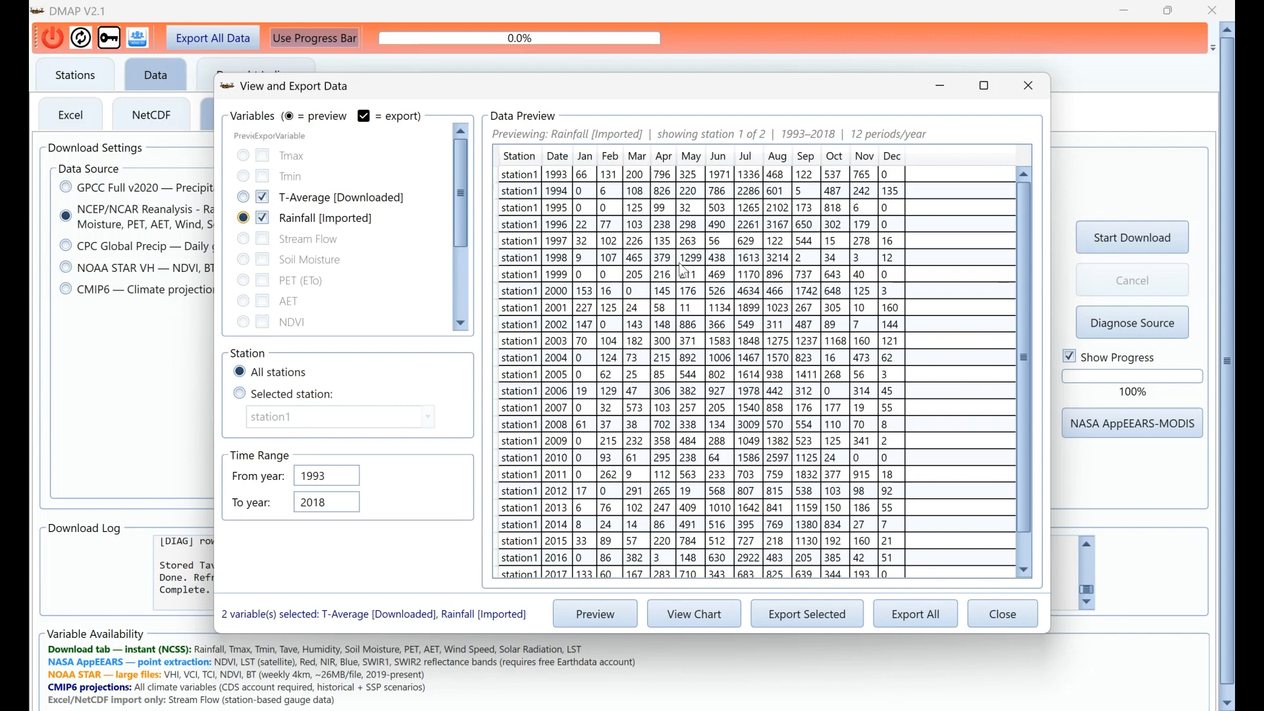
pyautogui.click(1000, 618)
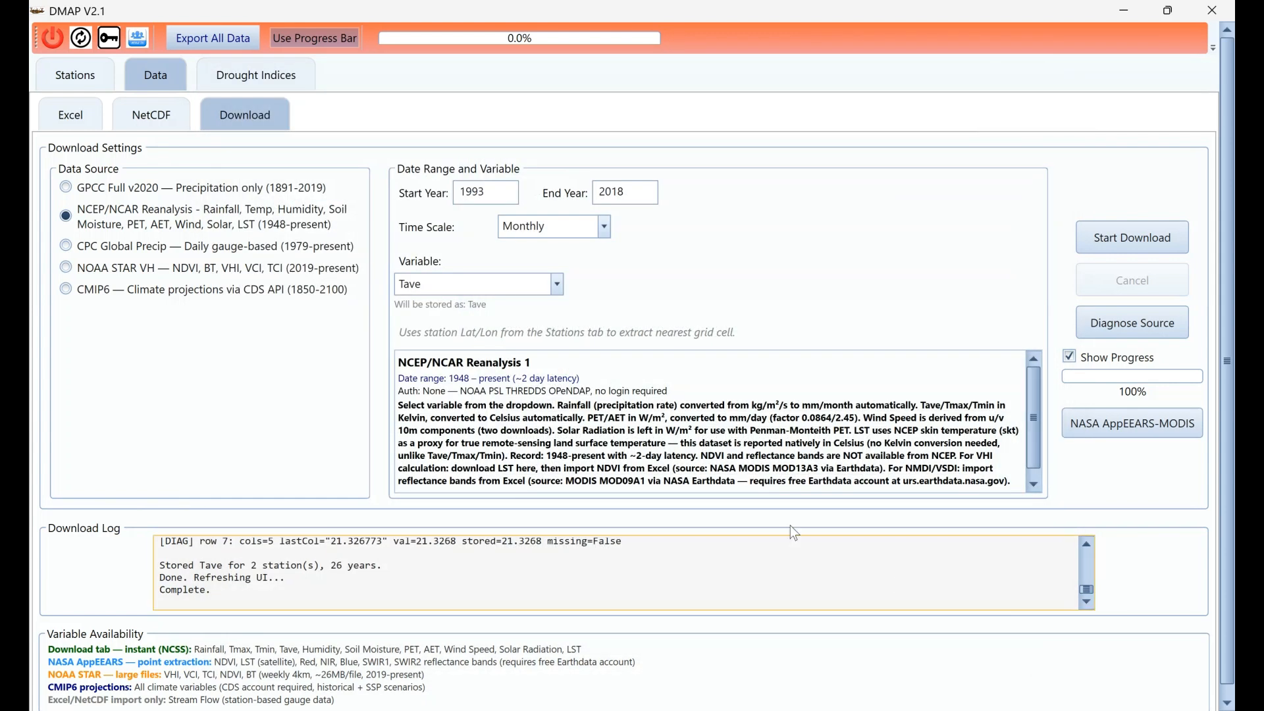
# Calculate the SPI drought index with a Monthly time scale and a 9-Month accumulation period
pyautogui.click(273, 78)
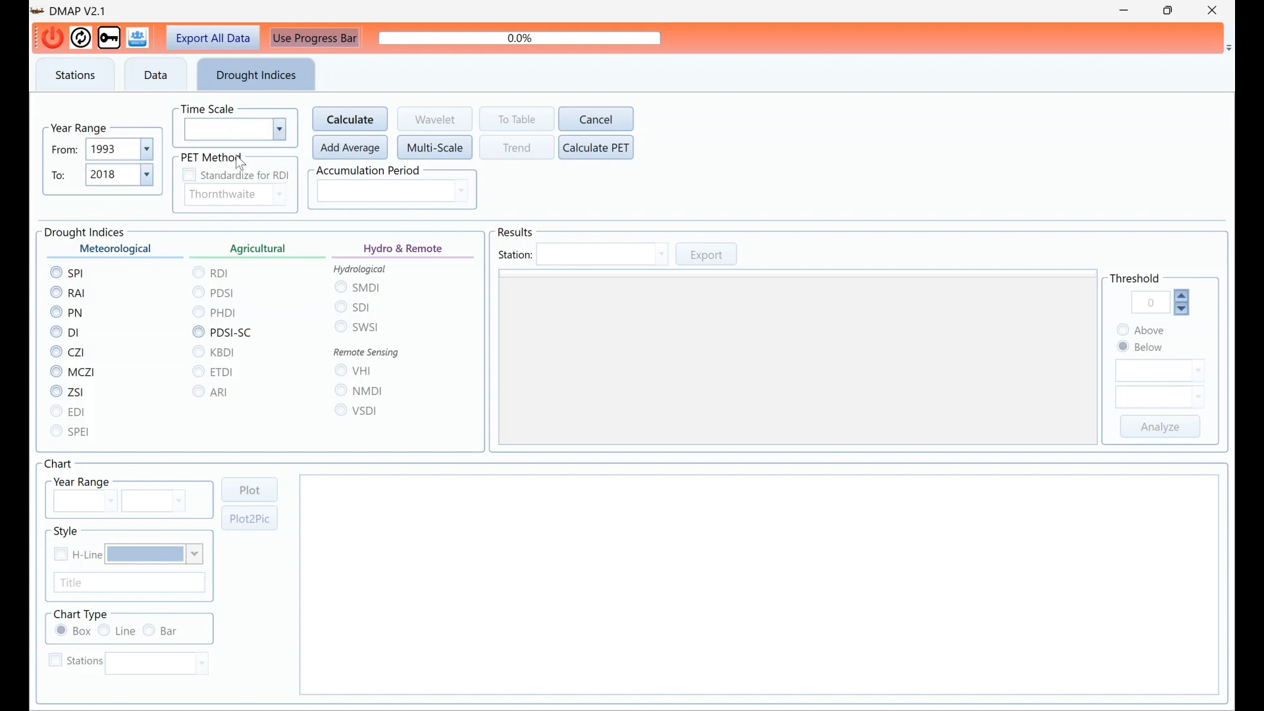
pyautogui.click(56, 272)
pyautogui.click(279, 129)
pyautogui.click(236, 189)
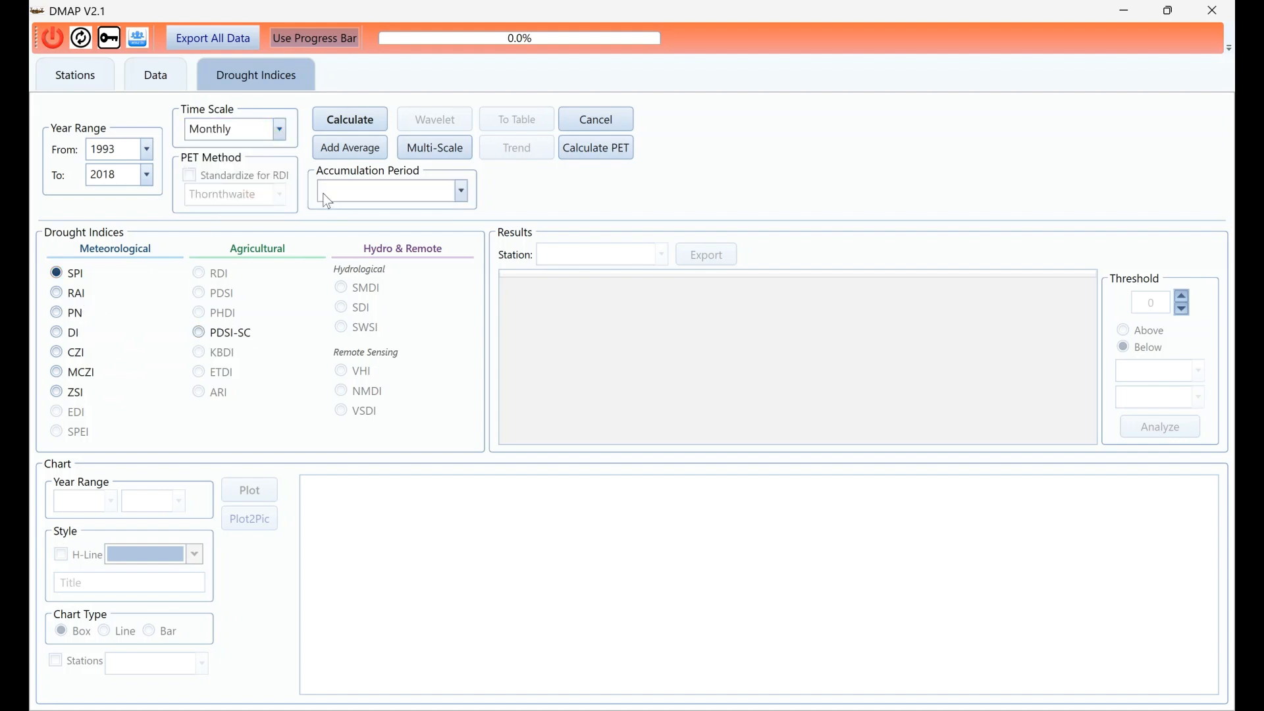
pyautogui.click(462, 192)
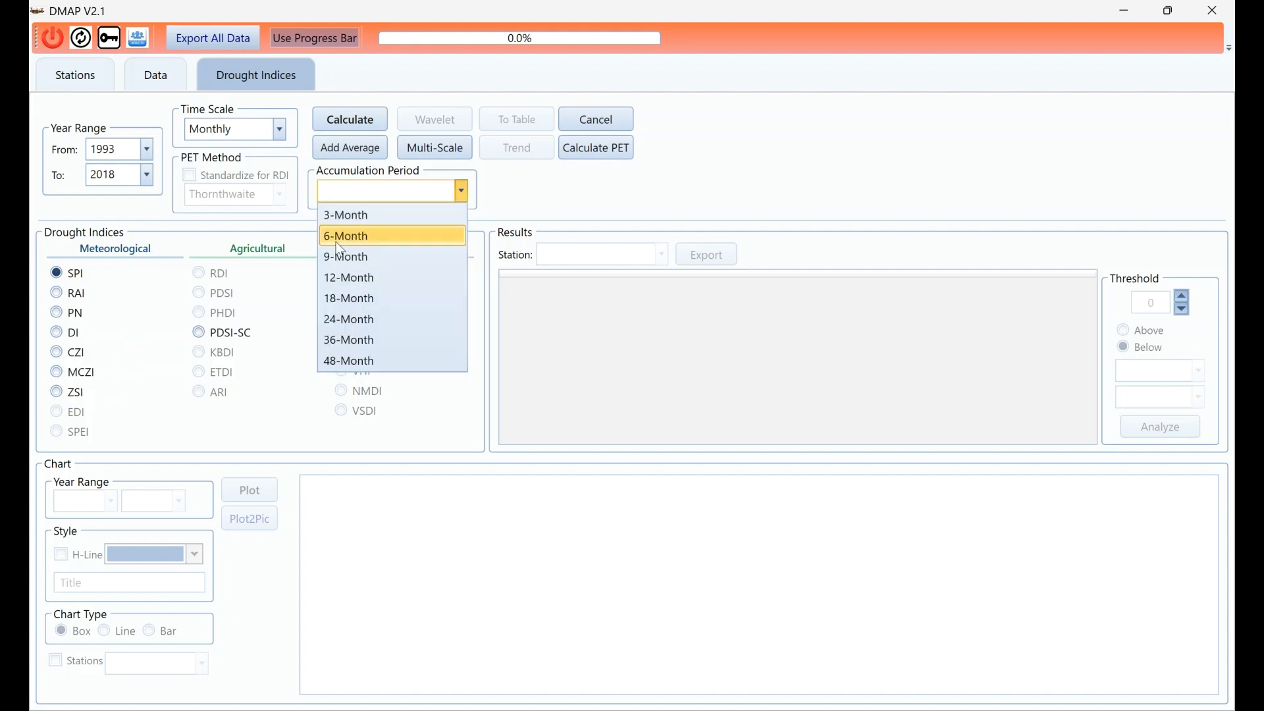
pyautogui.click(344, 257)
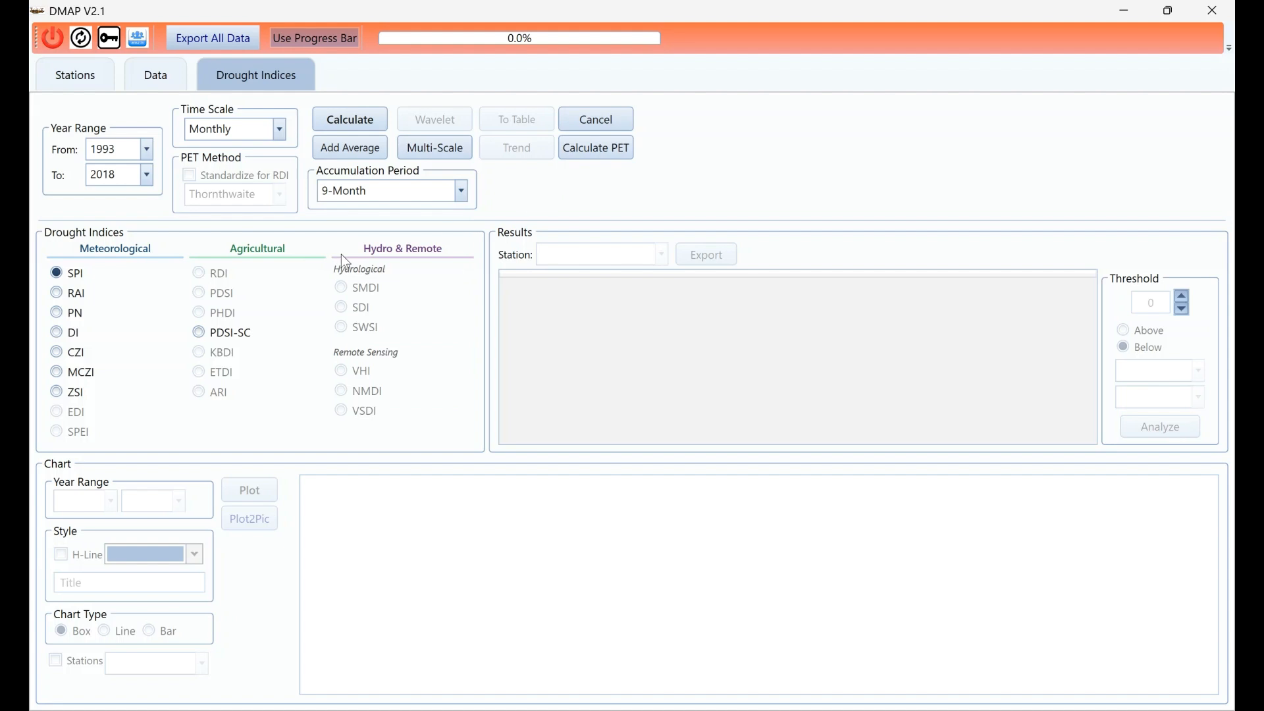
pyautogui.click(344, 127)
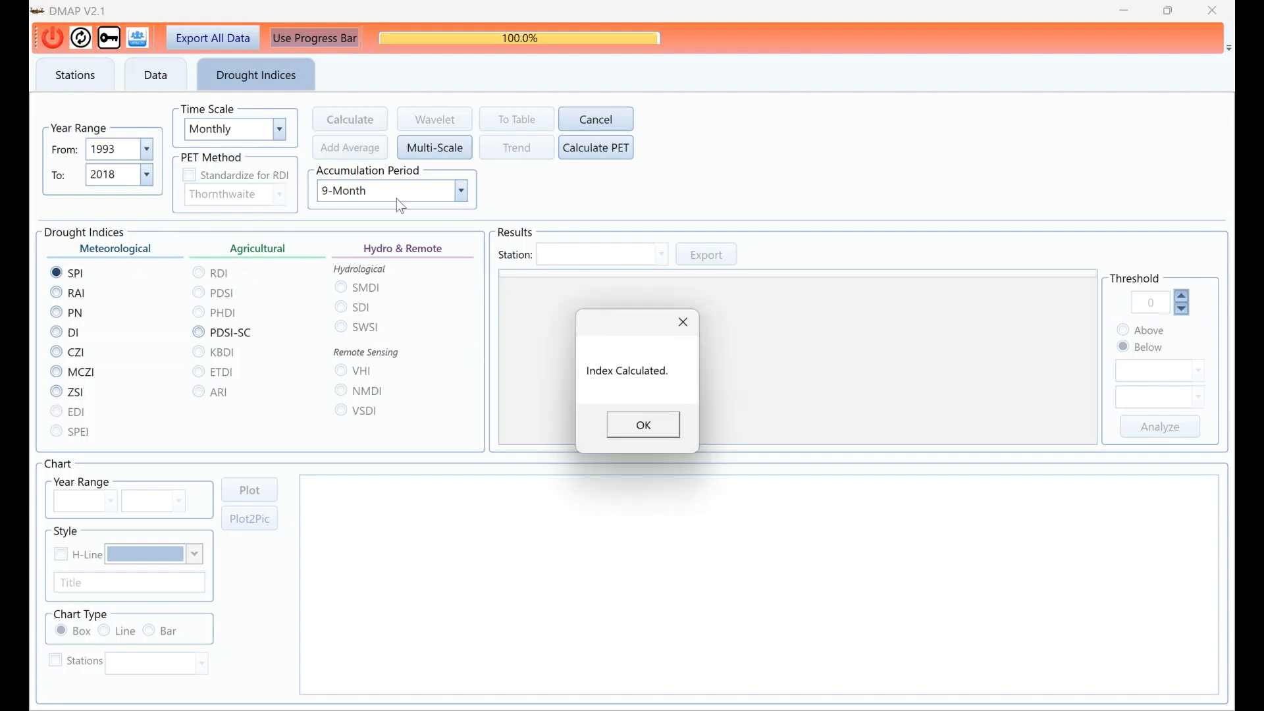
pyautogui.click(636, 426)
# Output the SPI results to the table and plot them as a line chart with a horizontal line
pyautogui.click(514, 124)
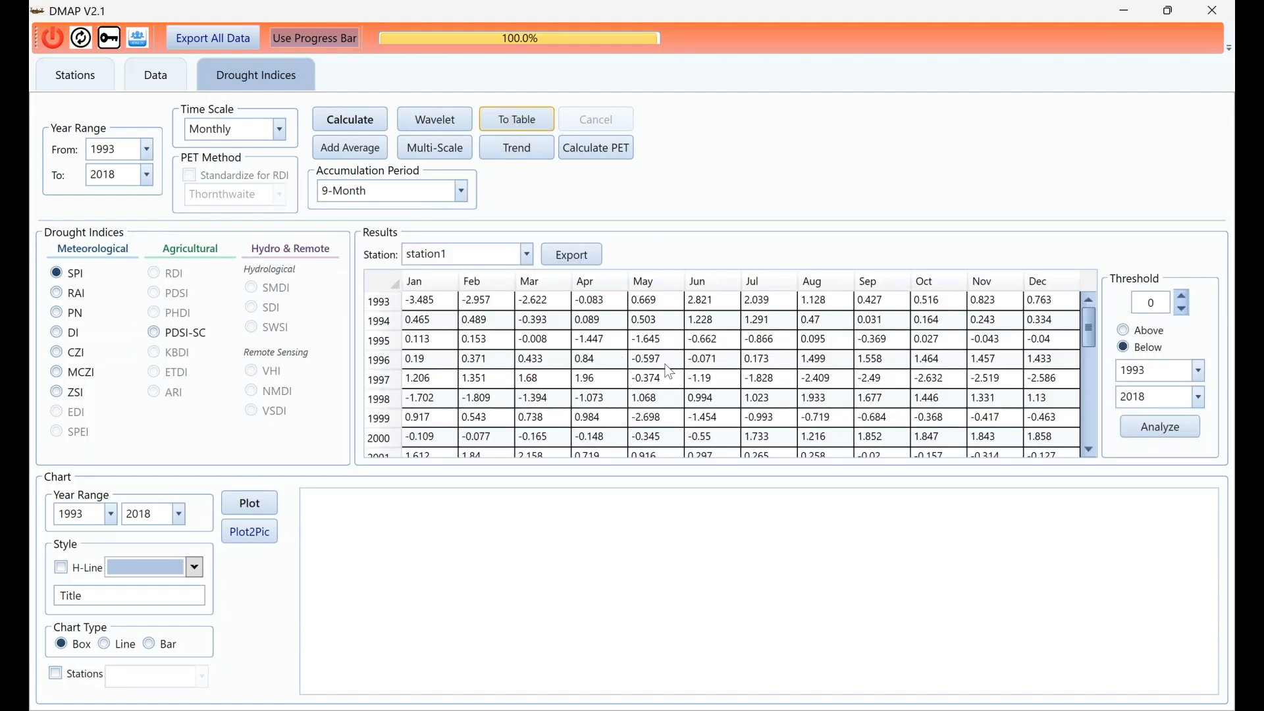
pyautogui.click(104, 643)
pyautogui.click(61, 568)
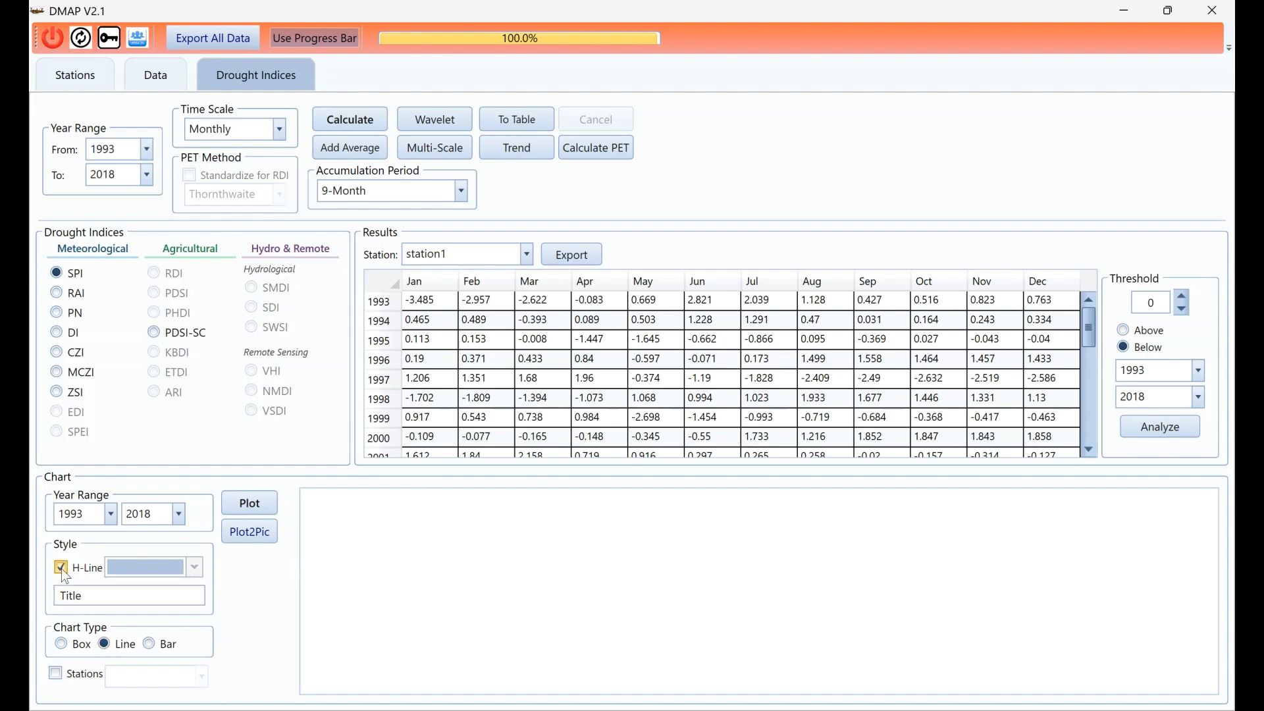
pyautogui.click(258, 505)
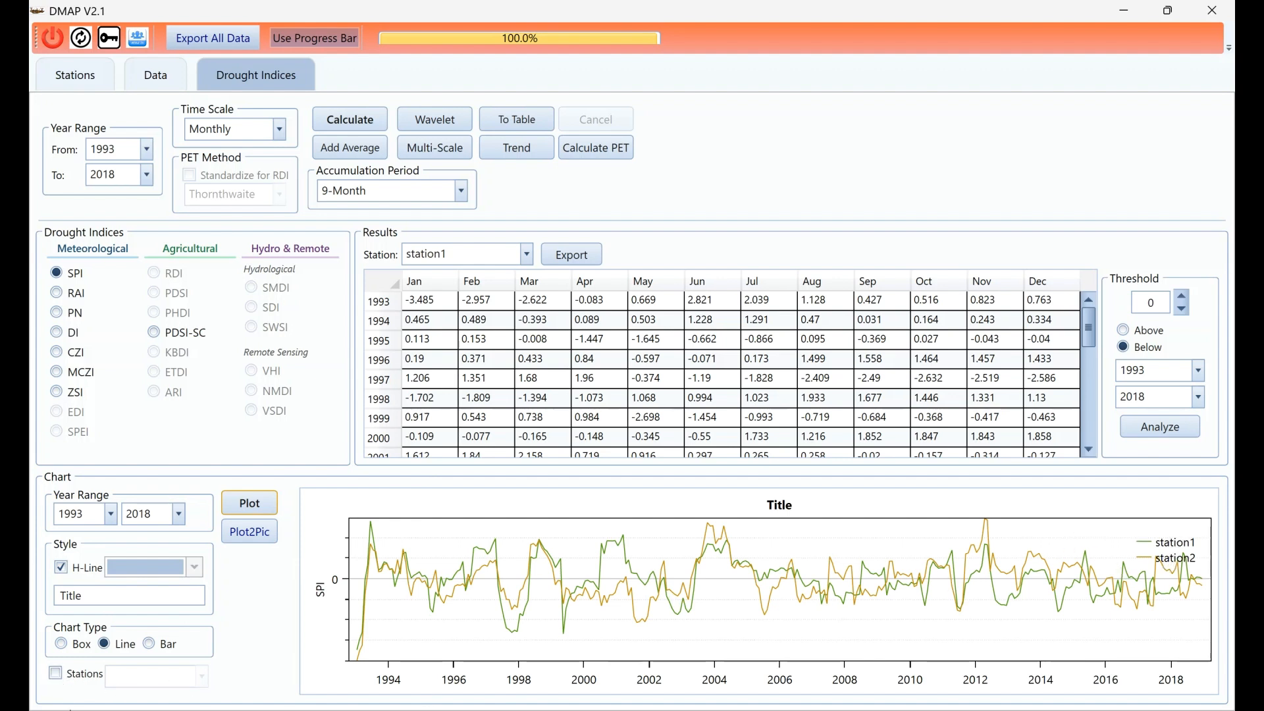
# Replot the SPI line chart for station1 only, and remove the station filter to plot both stations again
pyautogui.click(56, 674)
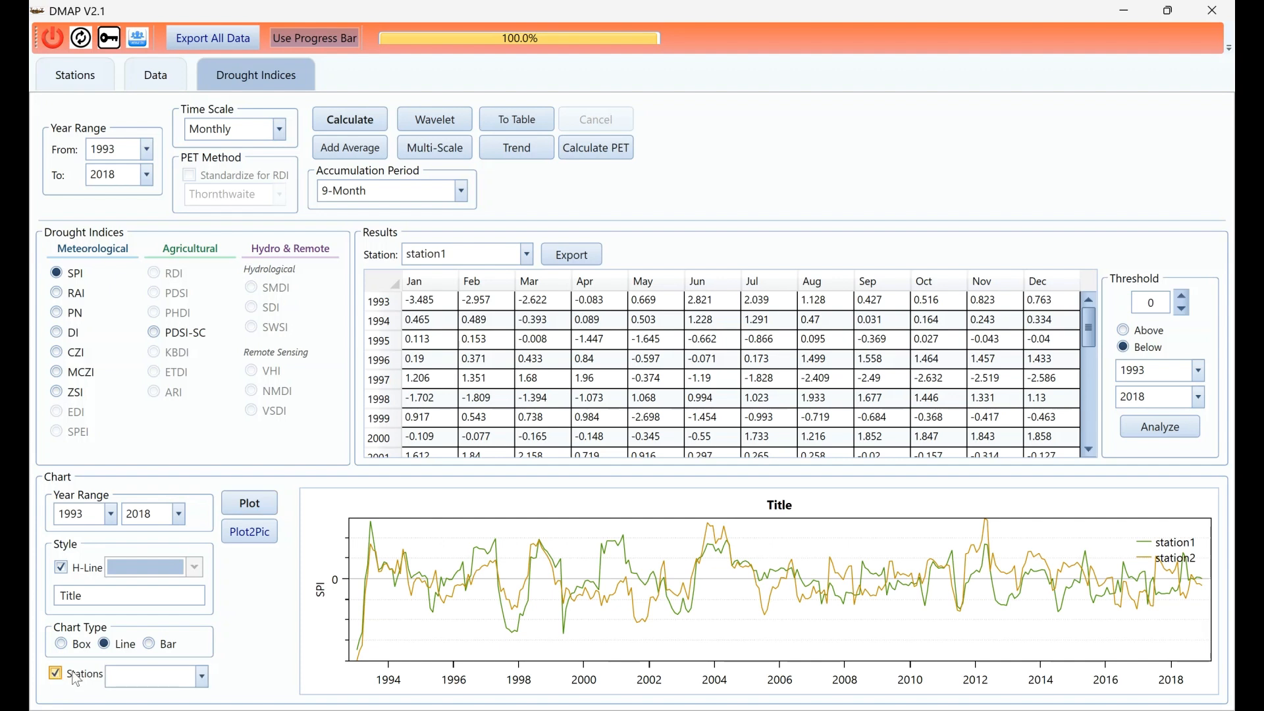
pyautogui.click(202, 677)
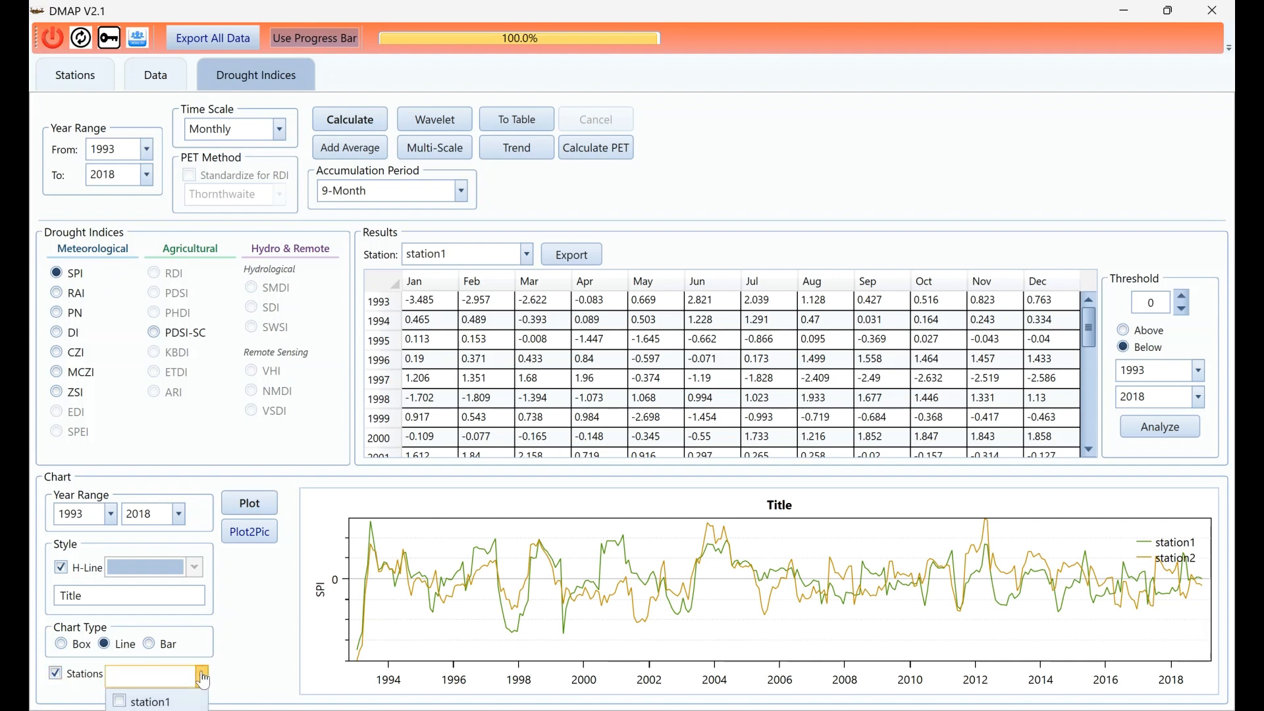
pyautogui.click(121, 700)
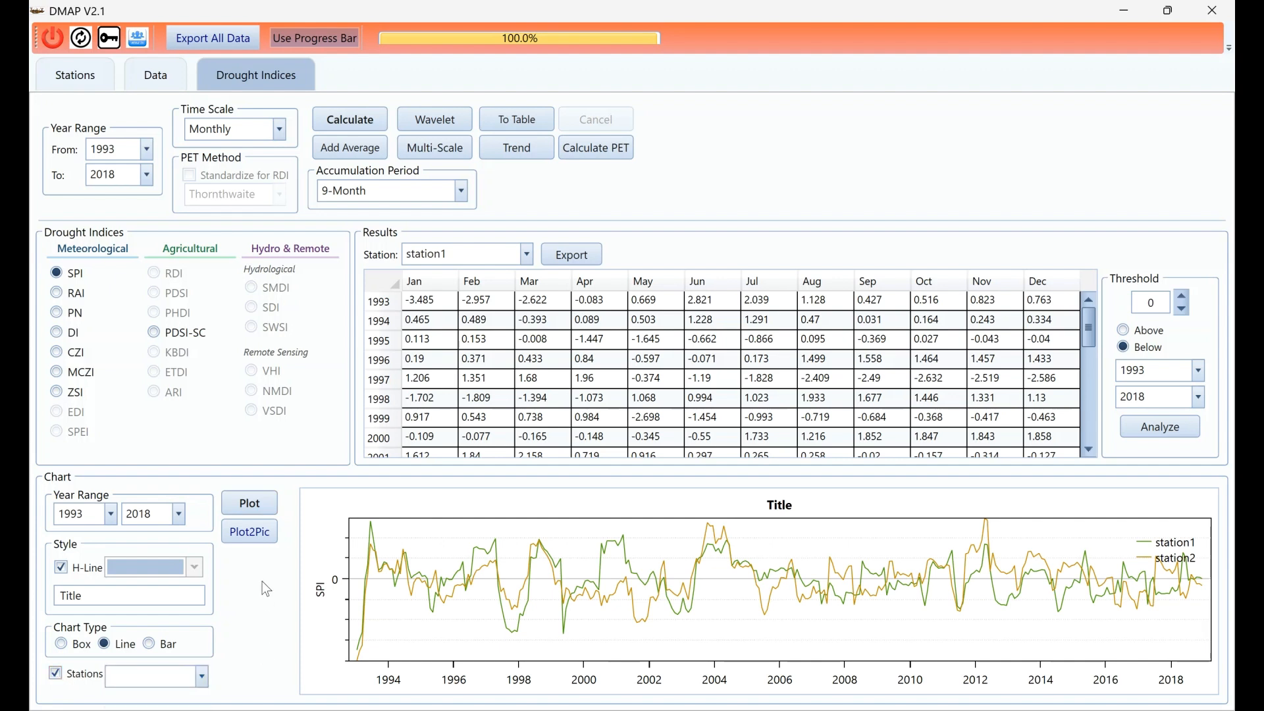
pyautogui.click(261, 515)
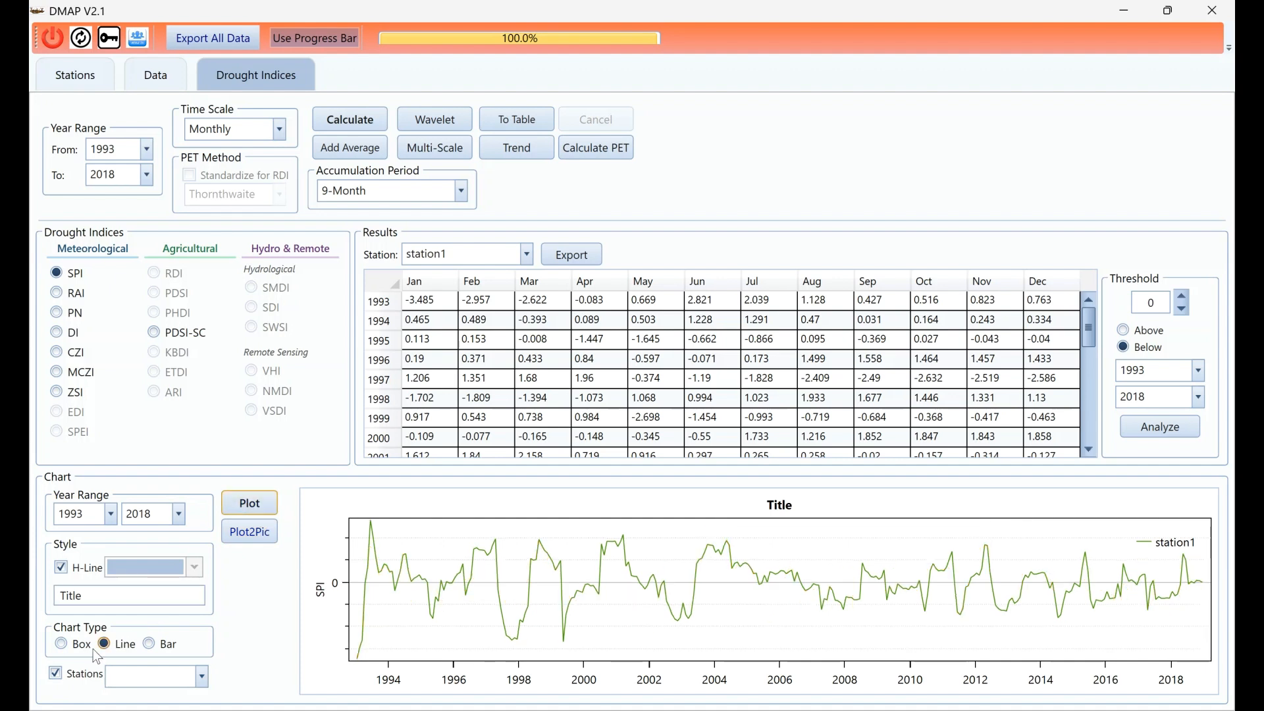
pyautogui.click(56, 674)
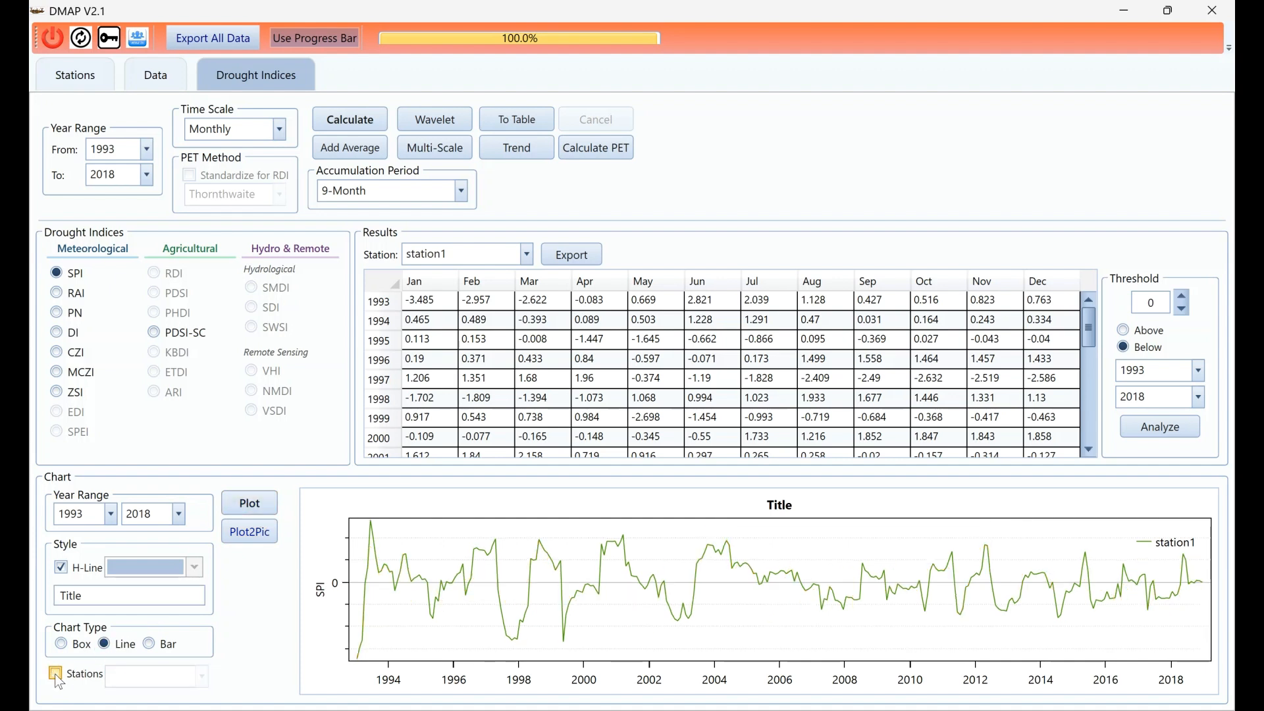
pyautogui.click(260, 515)
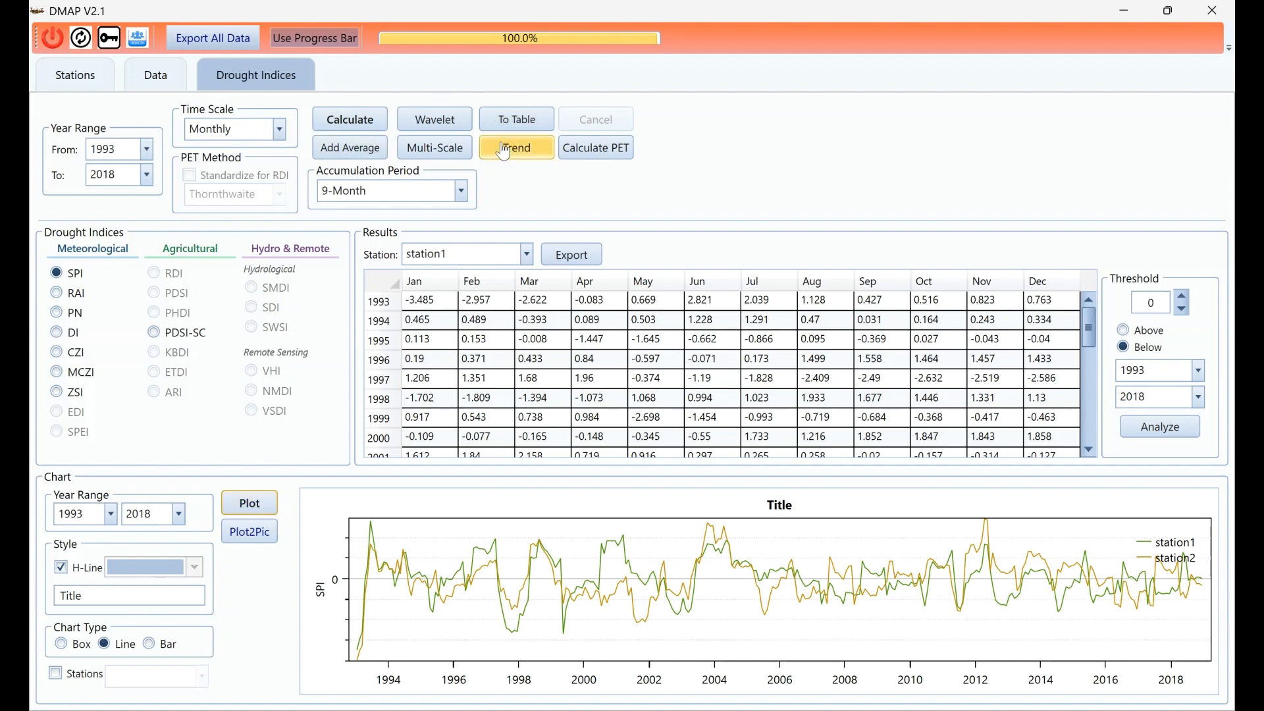
# Run the wavelet analysis of station1's SPI with 90% significance and a Morlet ω₀ of 8
pyautogui.click(429, 129)
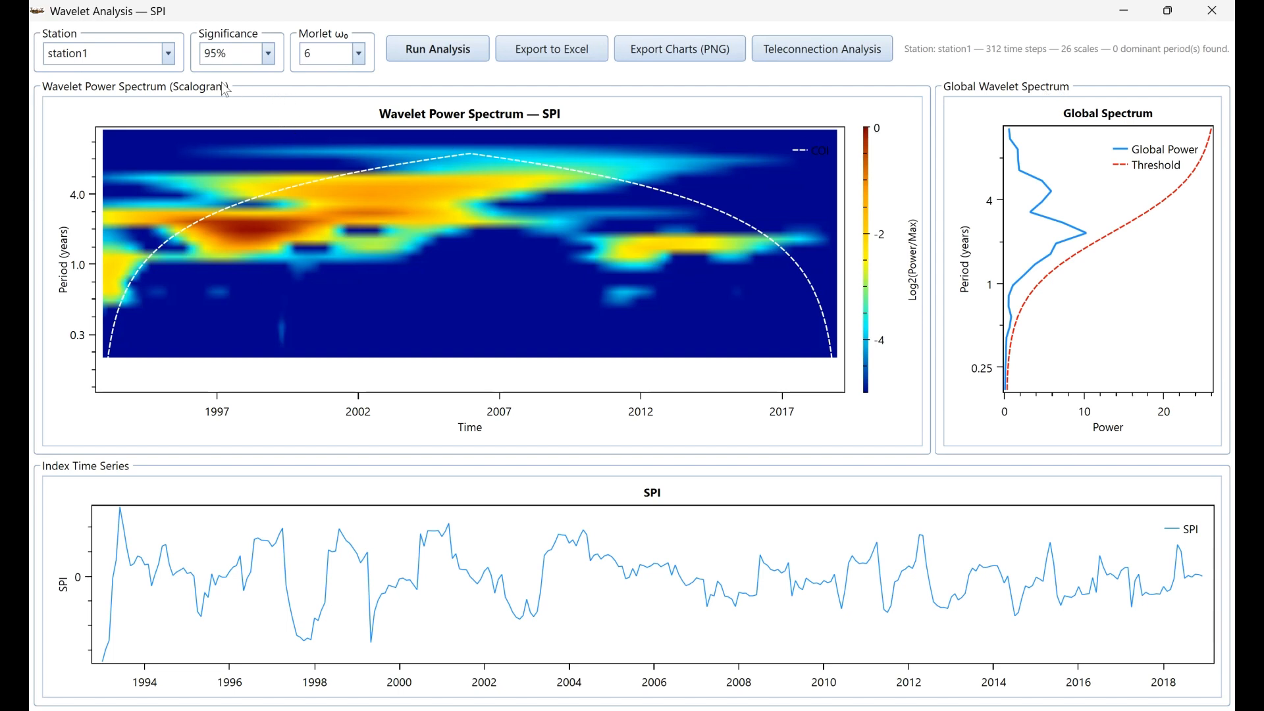
pyautogui.click(269, 55)
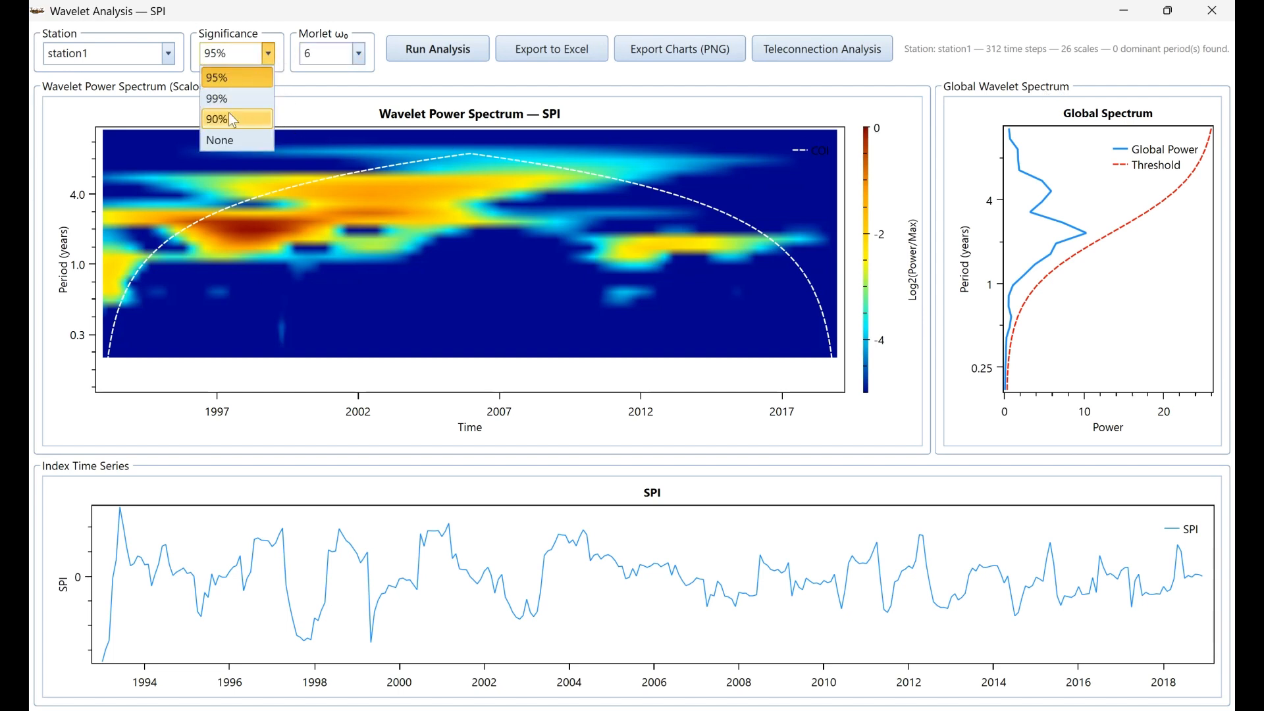
pyautogui.click(228, 119)
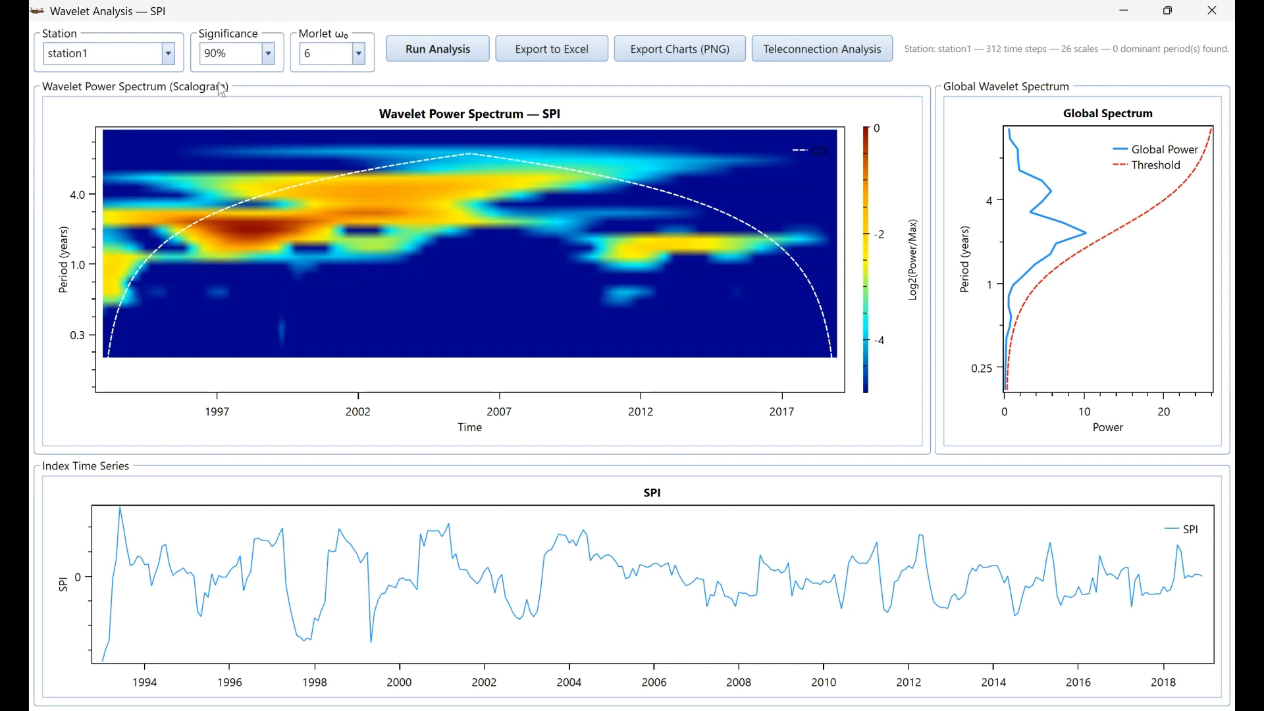
pyautogui.click(359, 53)
pyautogui.click(317, 98)
pyautogui.click(422, 58)
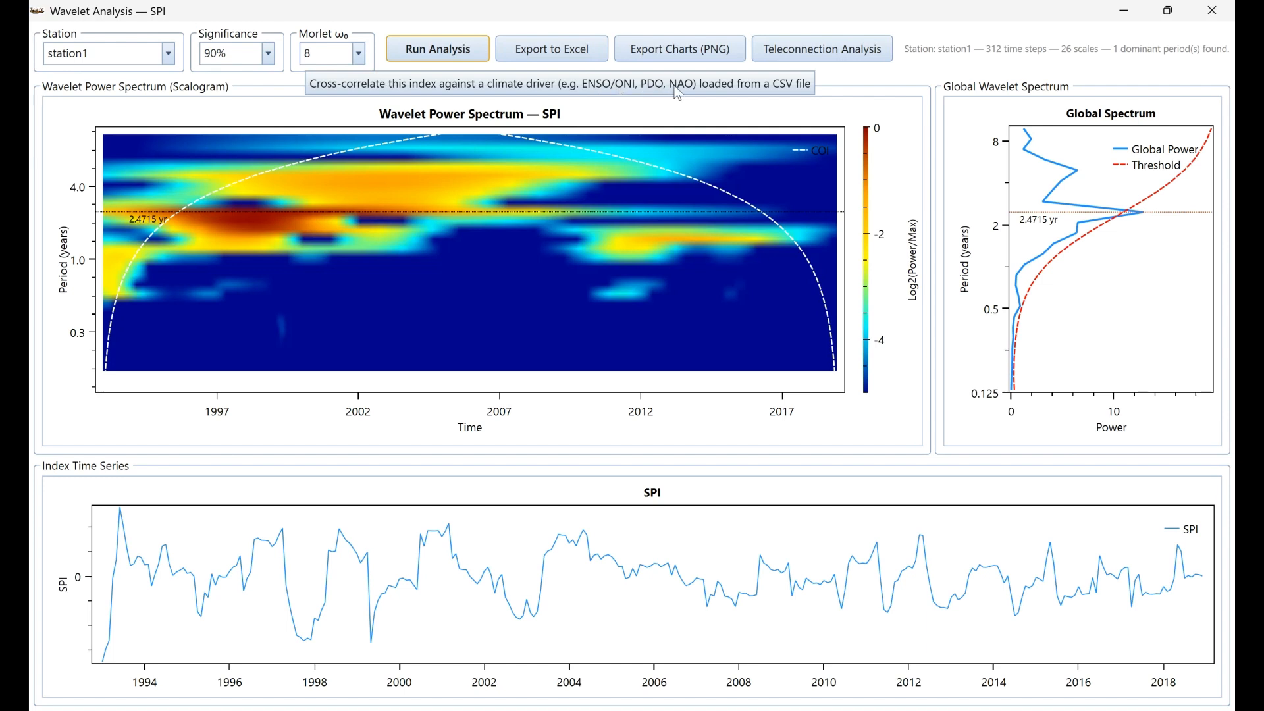
# Run a teleconnection analysis of station1's SPI against the oni_monthly.csv climate index from the Downloads folder
pyautogui.click(793, 53)
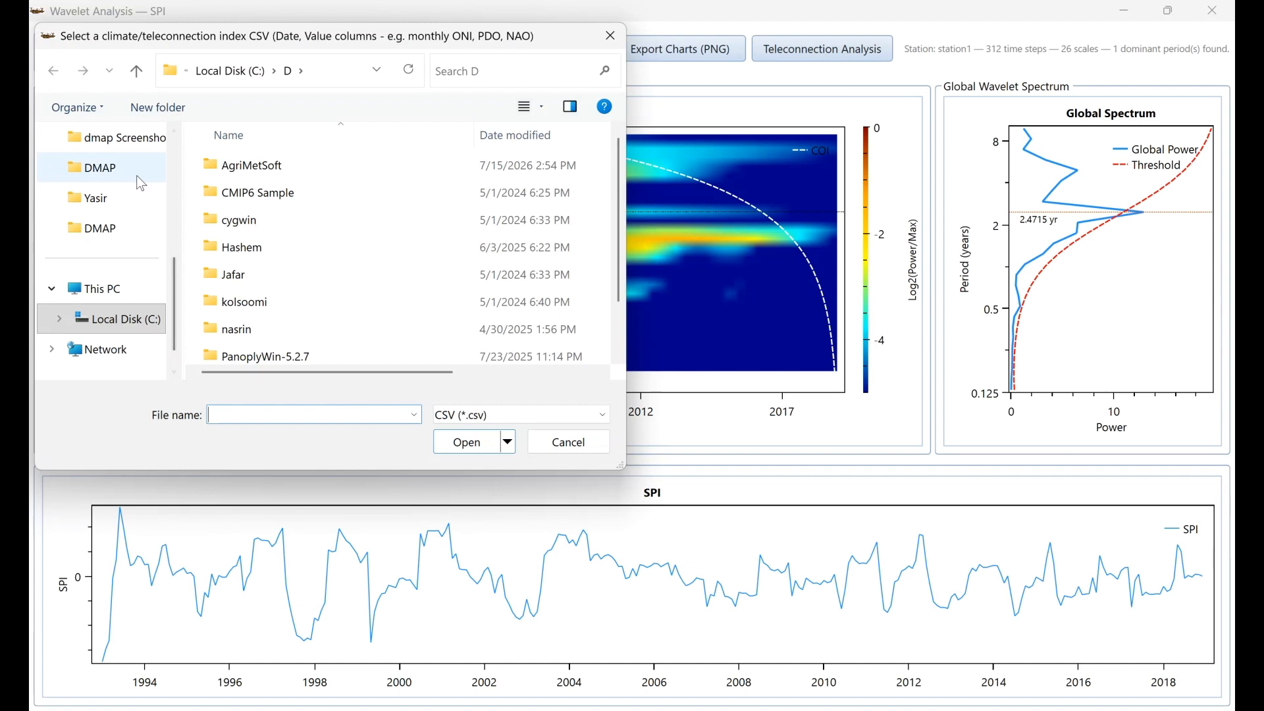
pyautogui.scroll(3, 136, 197)
pyautogui.click(115, 172)
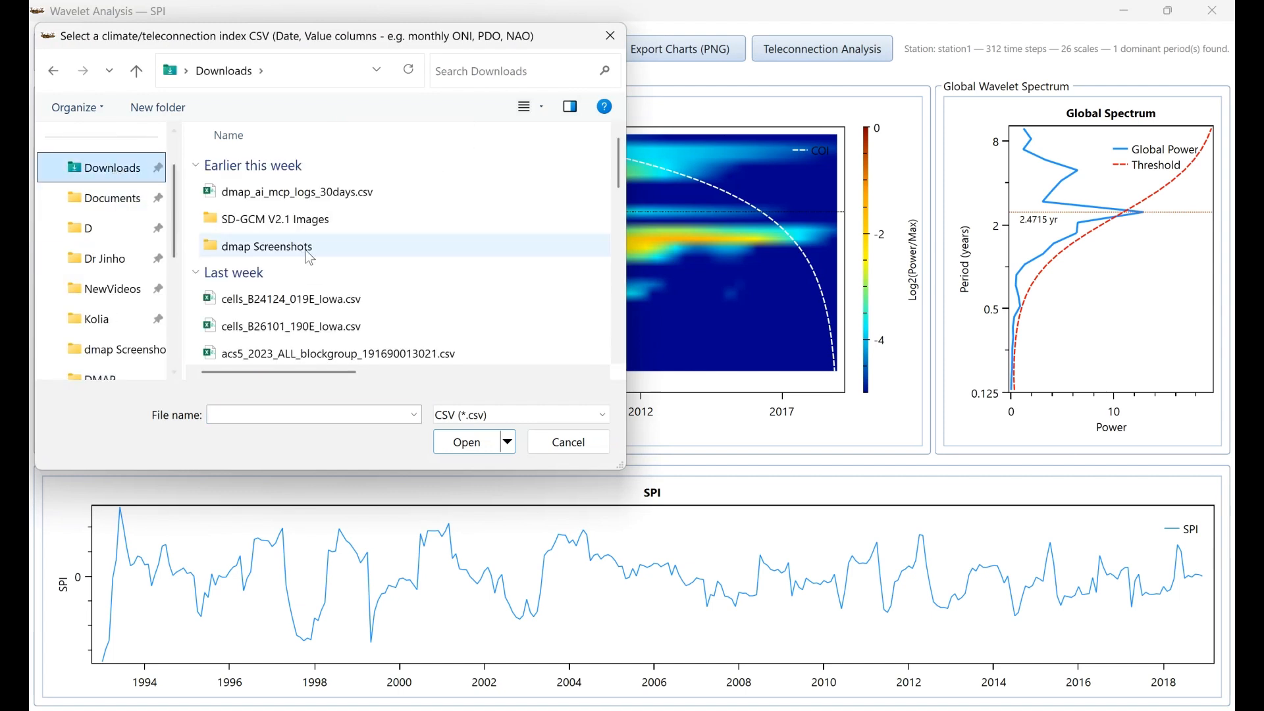
pyautogui.scroll(-2, 307, 263)
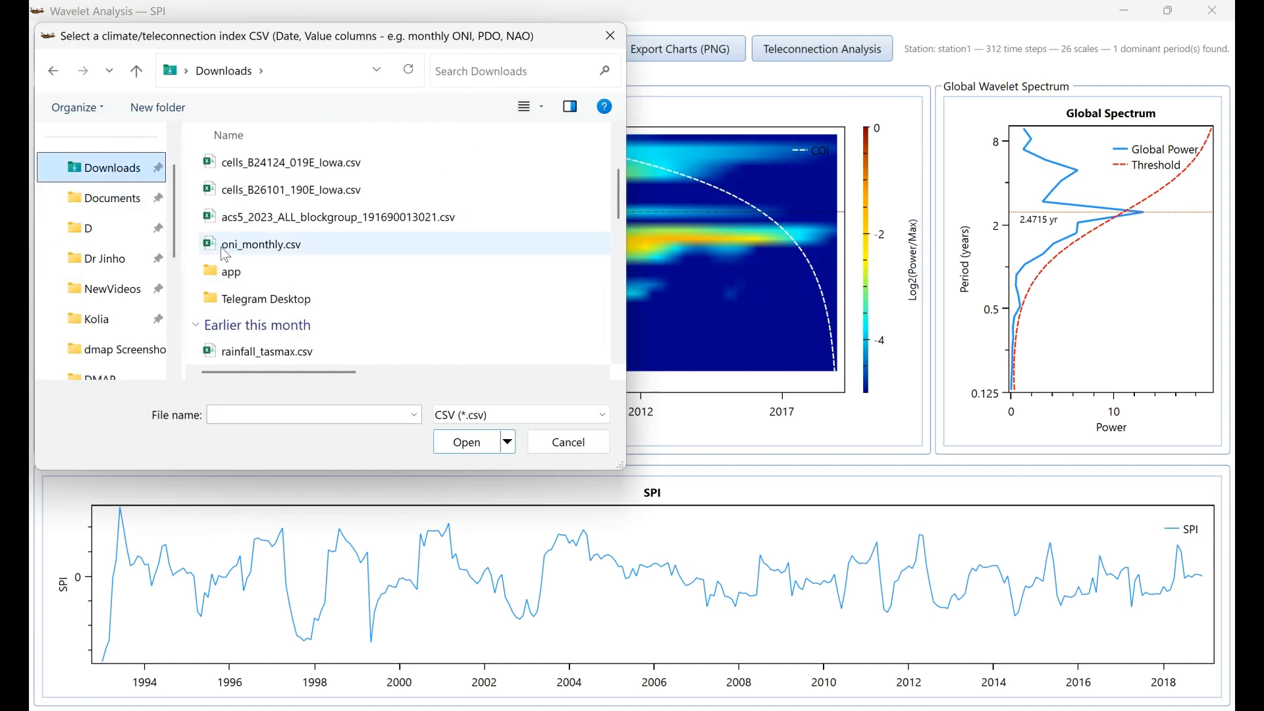
pyautogui.click(216, 250)
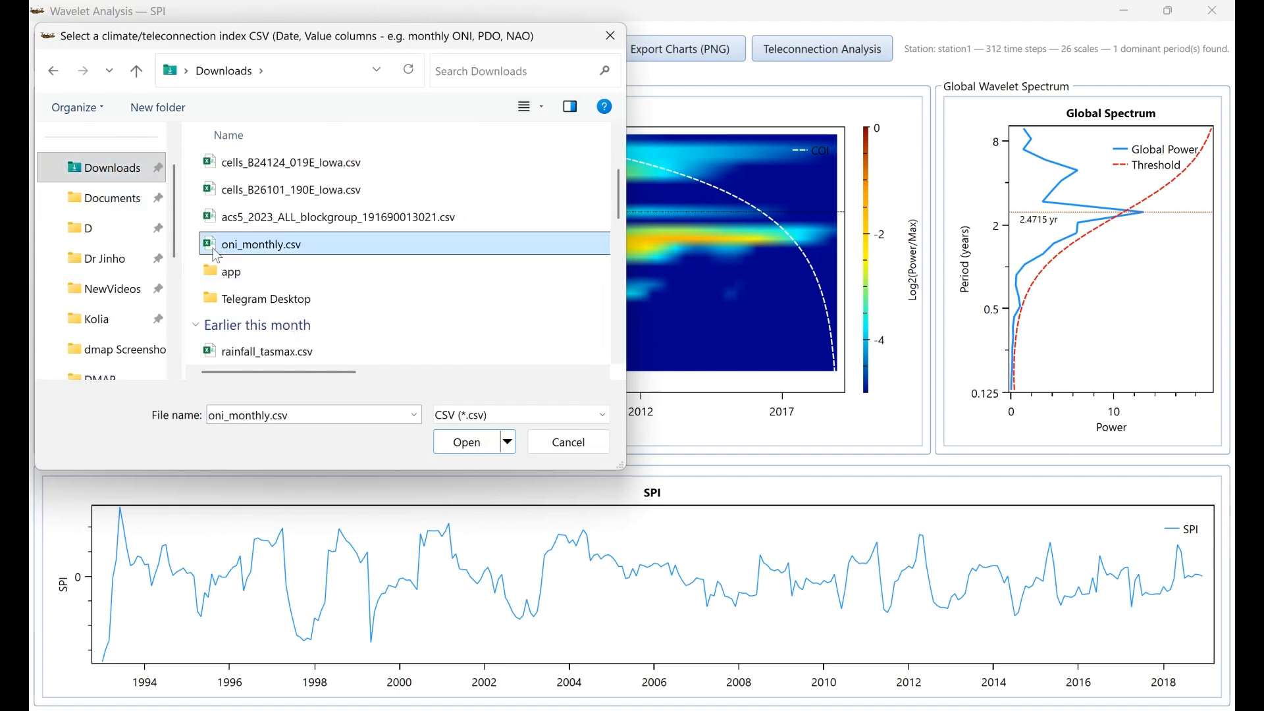
pyautogui.click(463, 447)
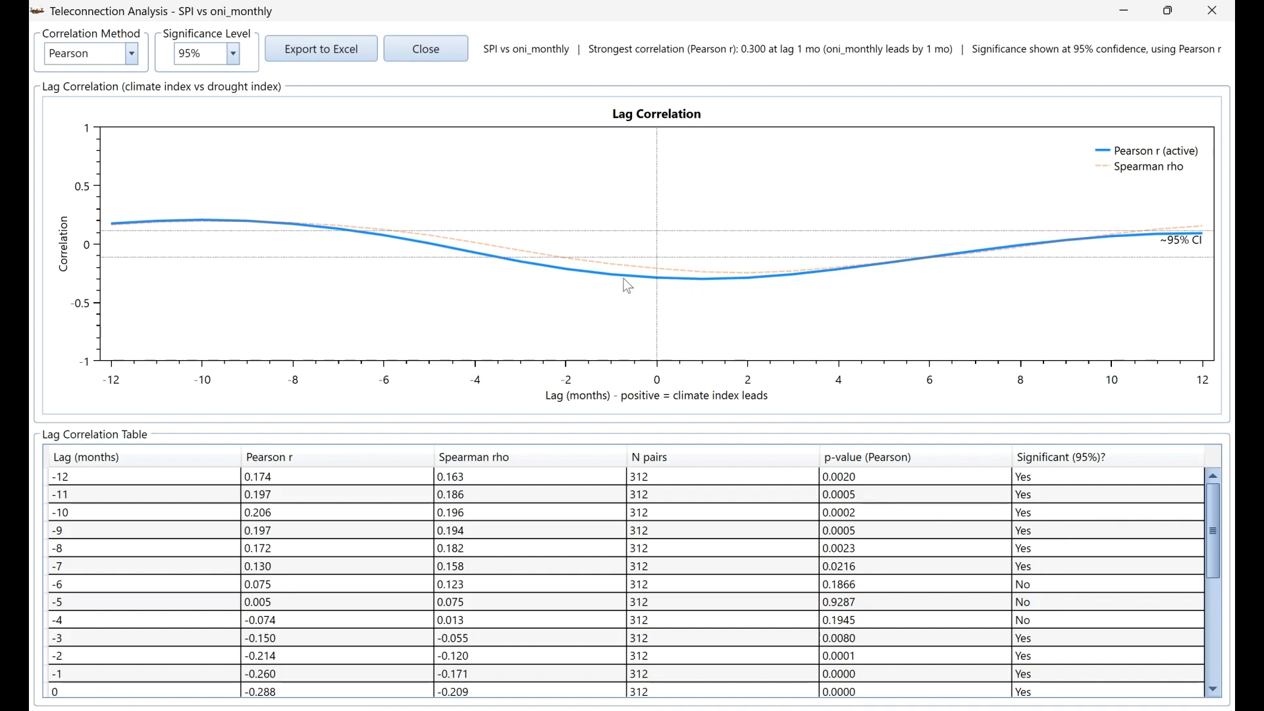
# Compare the Pearson lag correlation at 99% and 90% significance, set it back to 99%, and close the teleconnection analysis
pyautogui.click(234, 54)
pyautogui.click(195, 120)
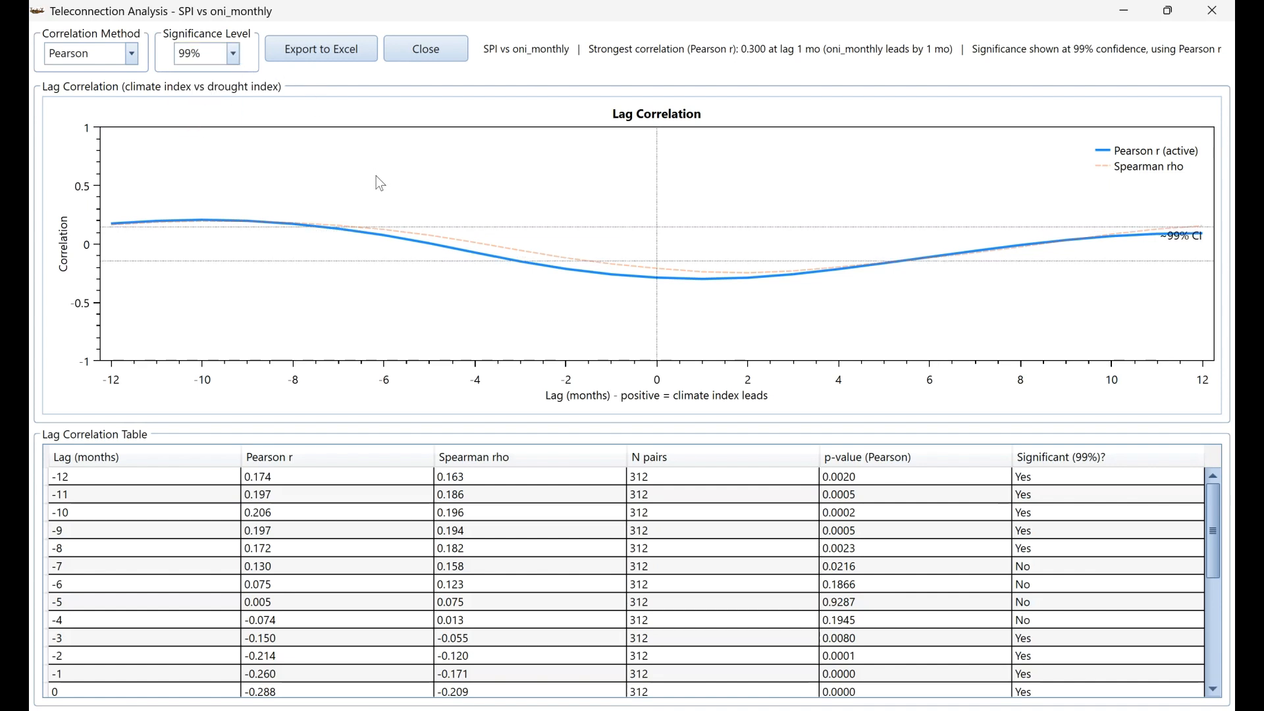
pyautogui.click(234, 55)
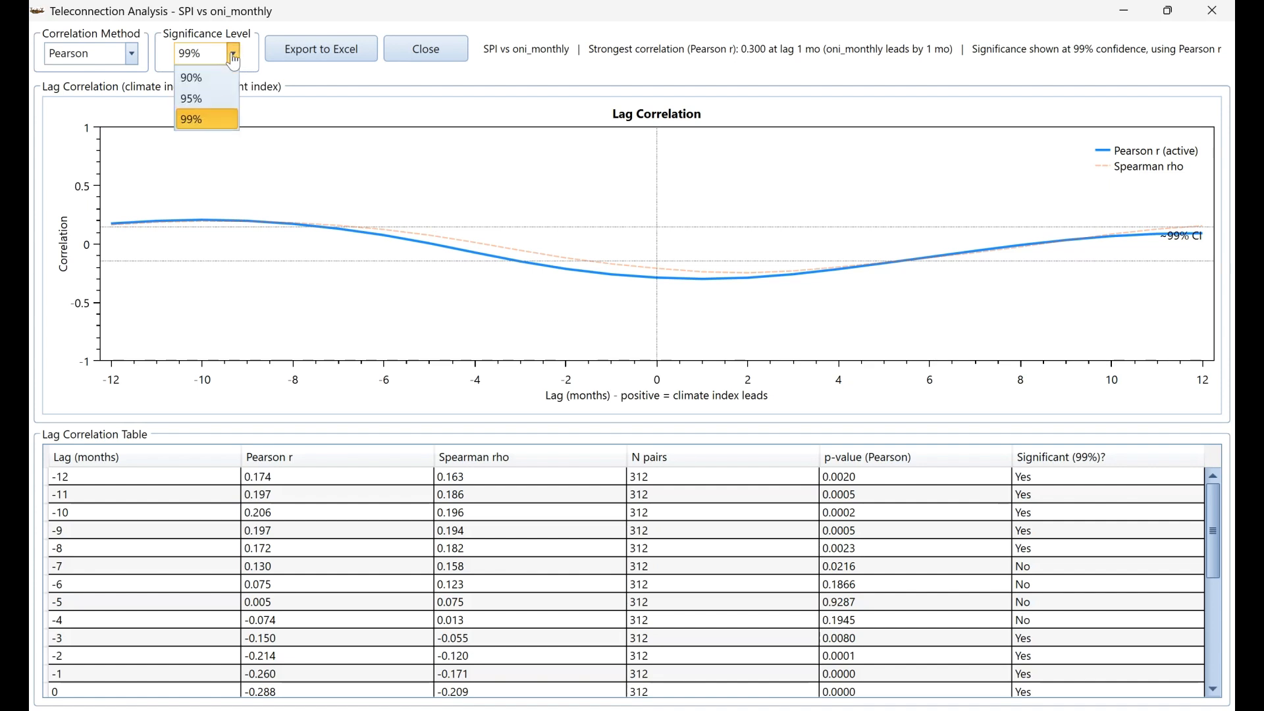
pyautogui.click(211, 84)
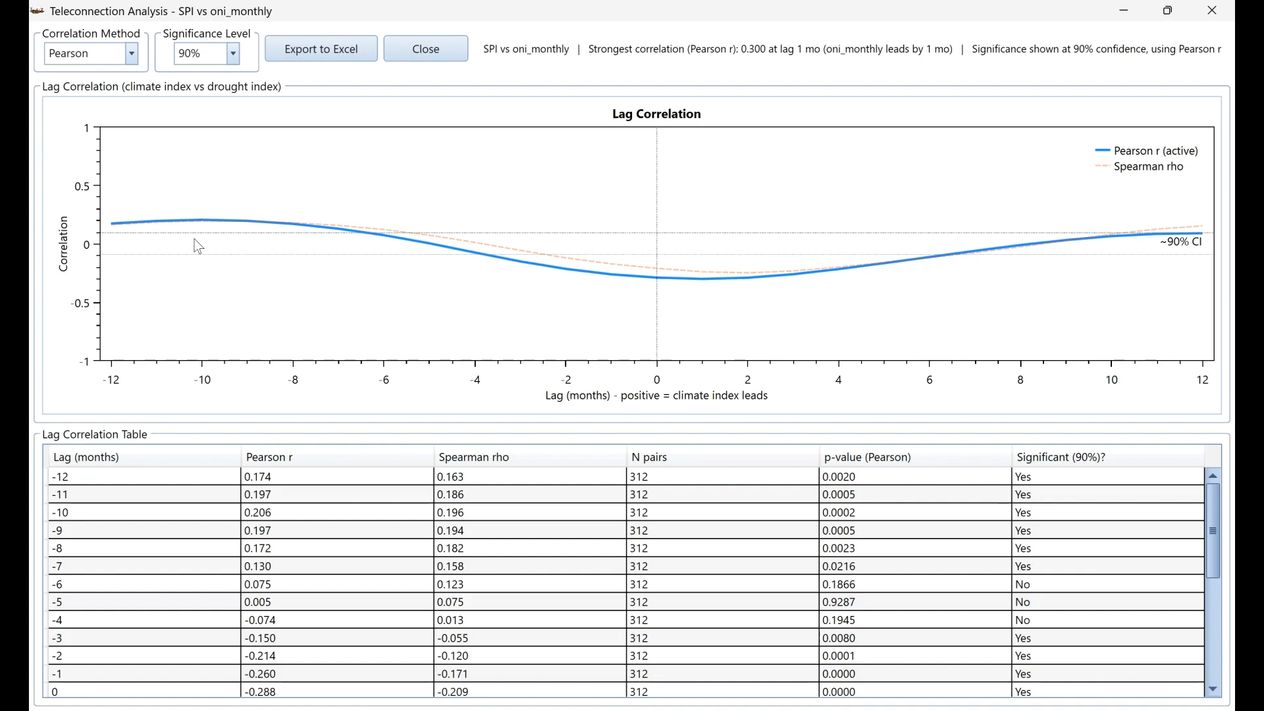
pyautogui.click(236, 57)
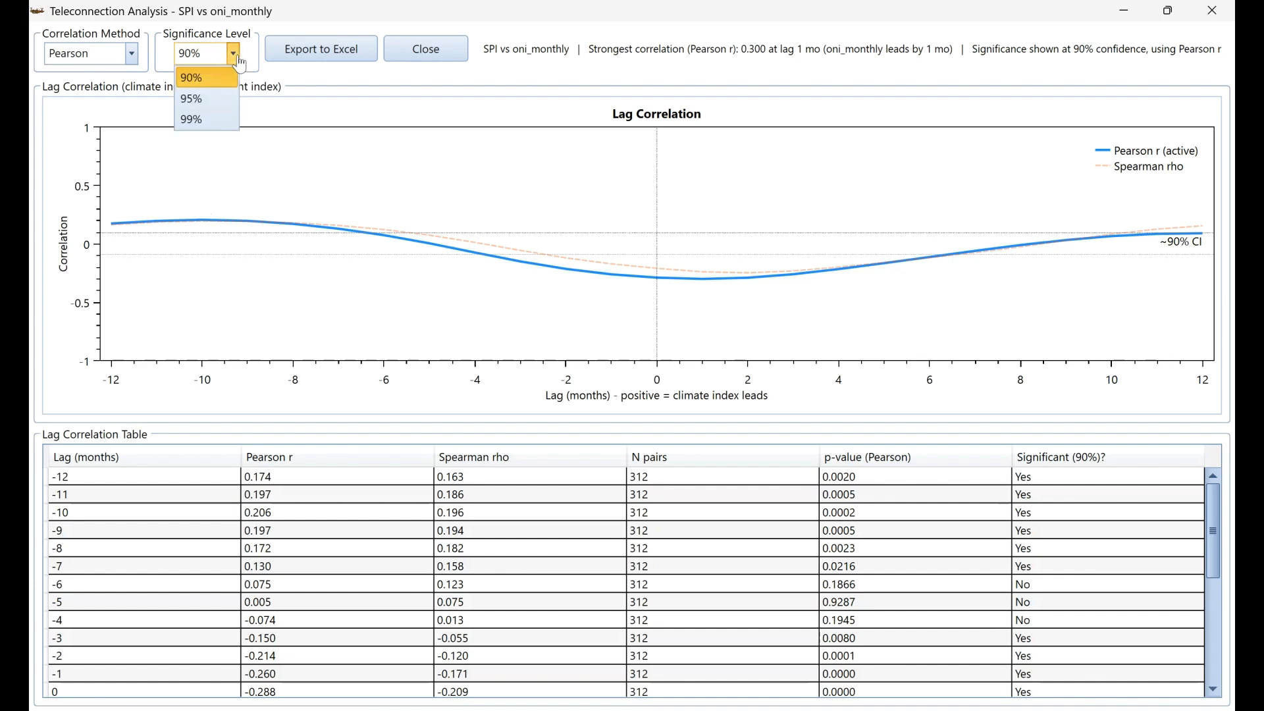
pyautogui.click(204, 119)
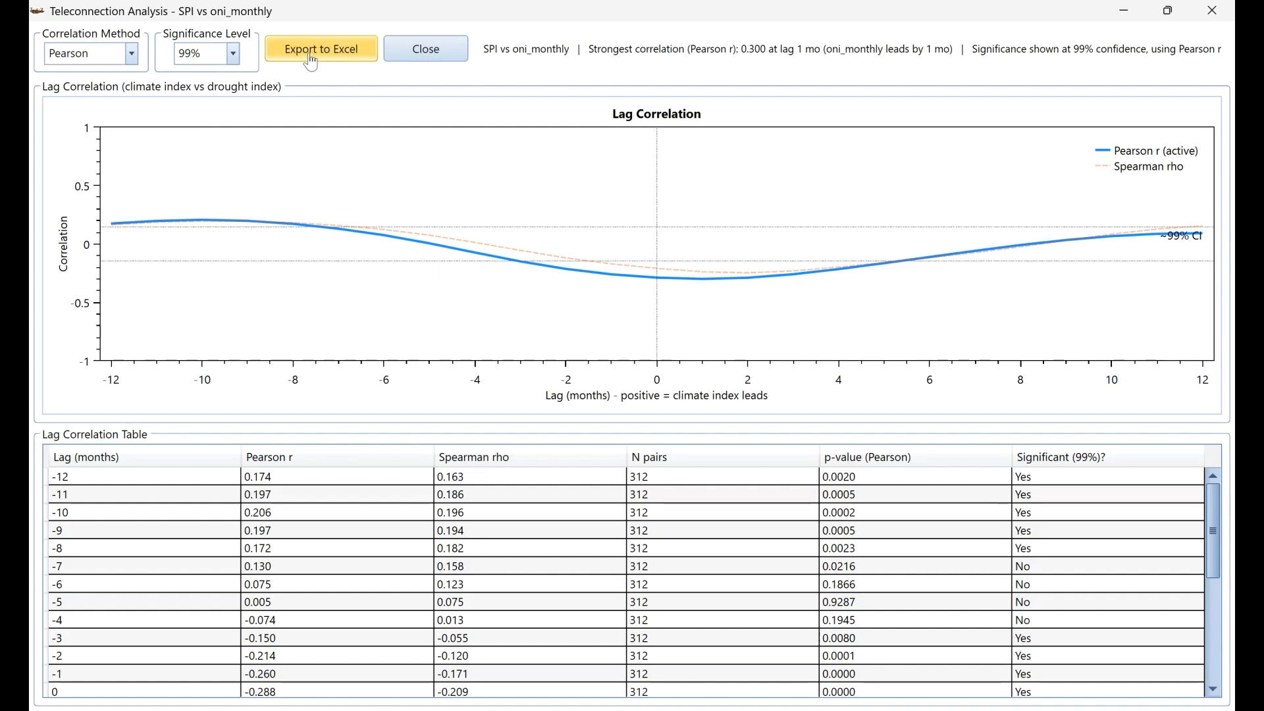
pyautogui.click(420, 56)
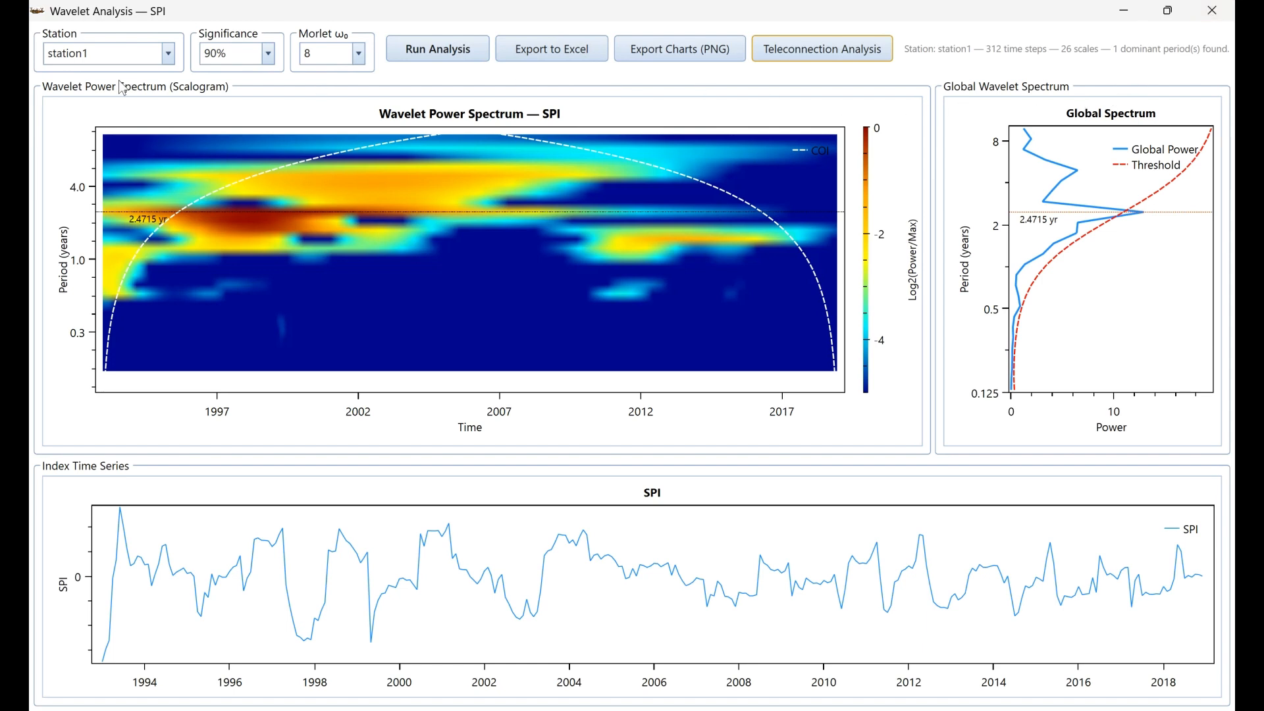
# Show the SPI wavelet analysis for station2, and close the wavelet window
pyautogui.click(166, 56)
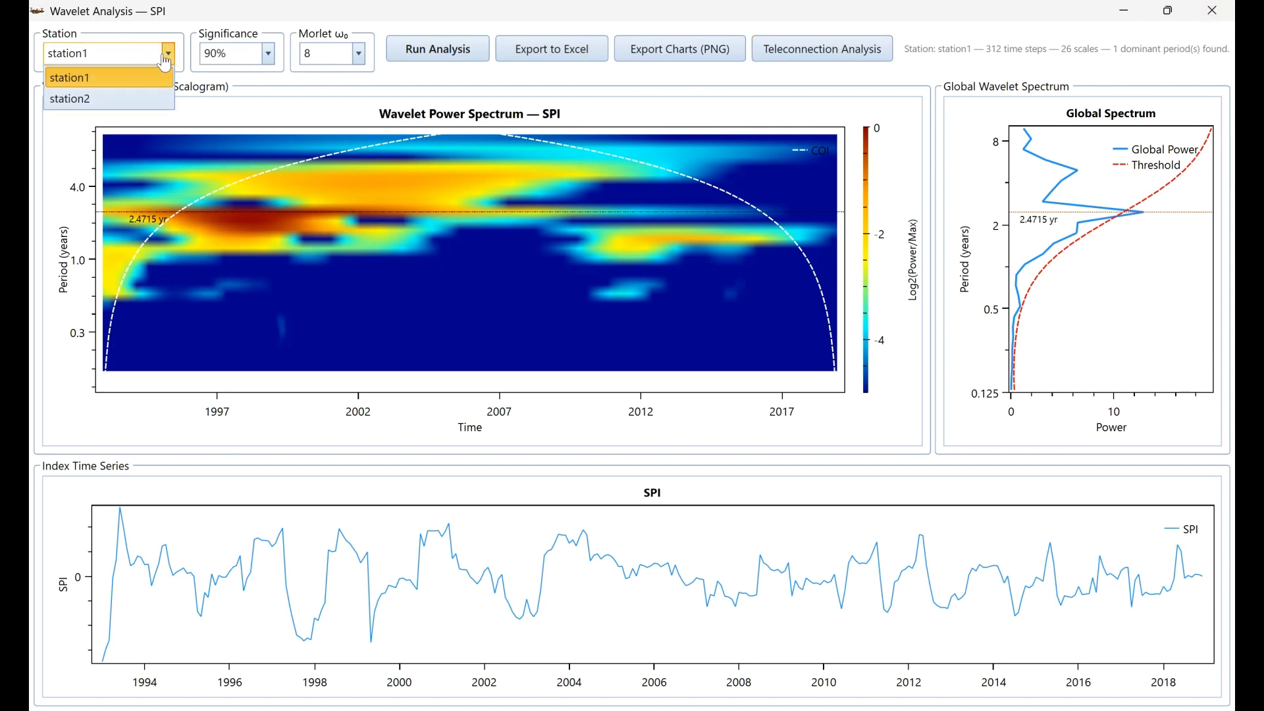
pyautogui.click(128, 96)
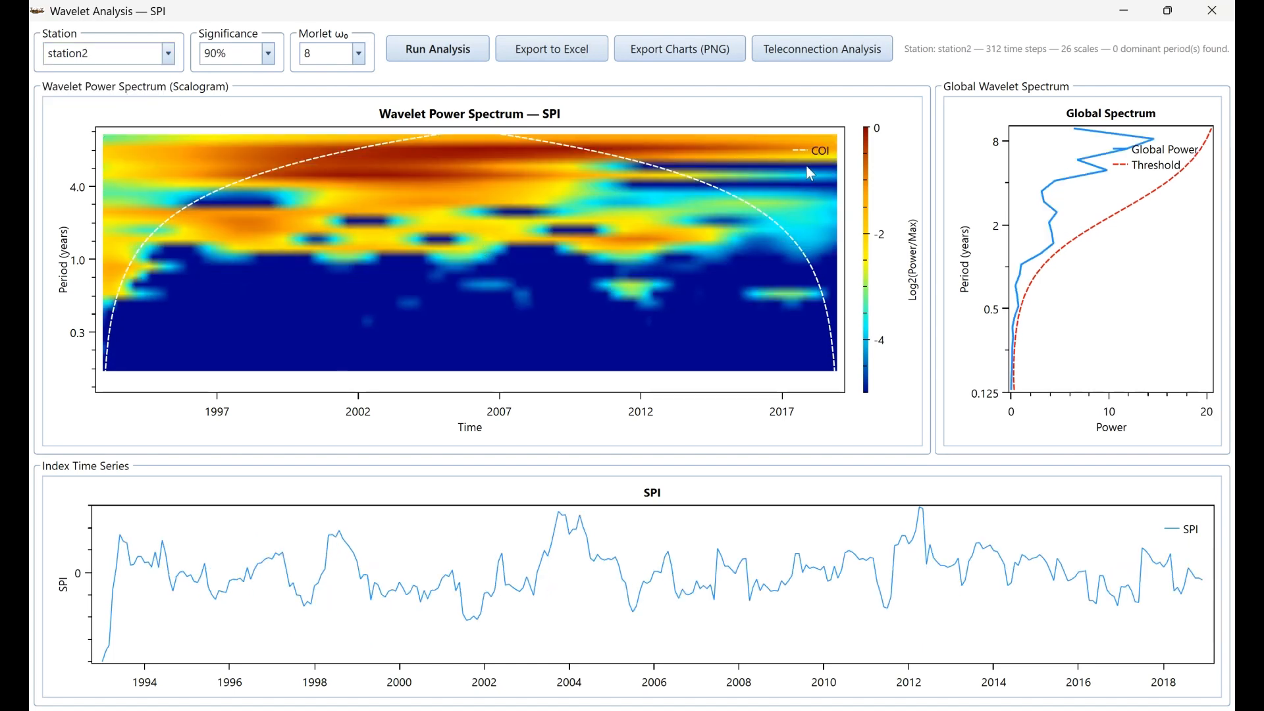
pyautogui.click(1210, 12)
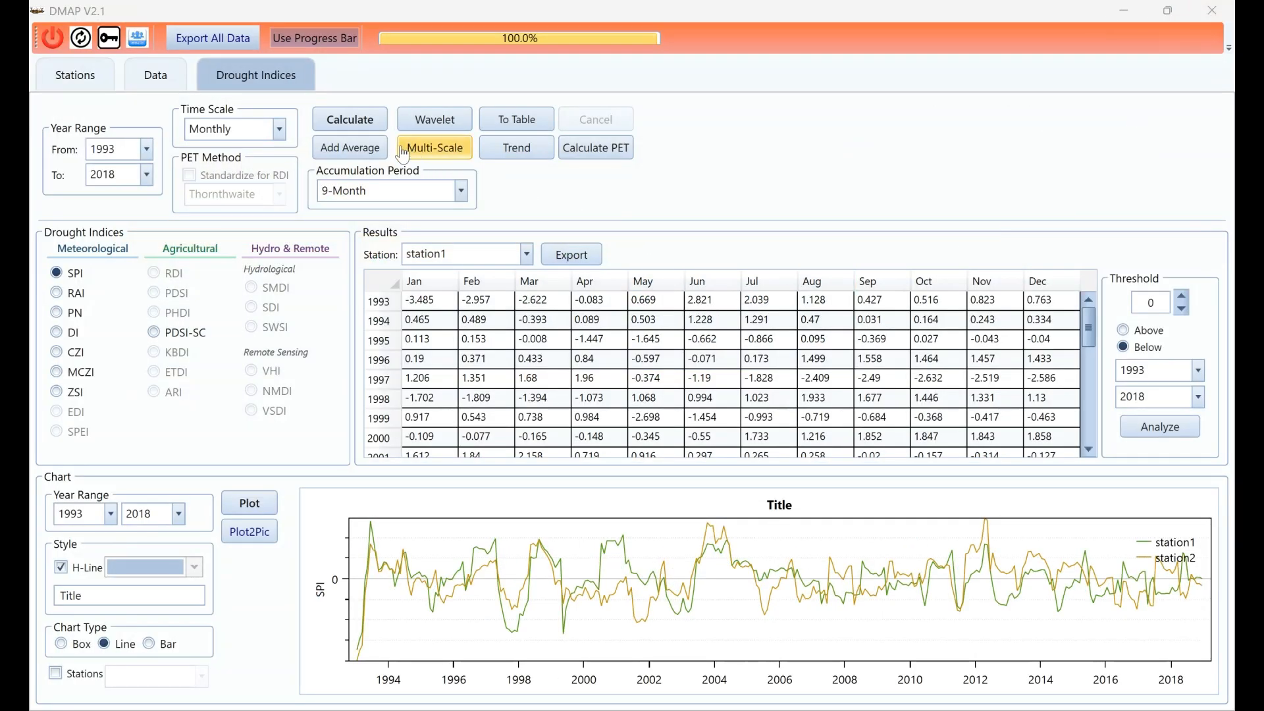
# Generate a multi-scale SPI heatmap for station1 with the accumulation scales 1,3,6,9,12,24
pyautogui.click(438, 160)
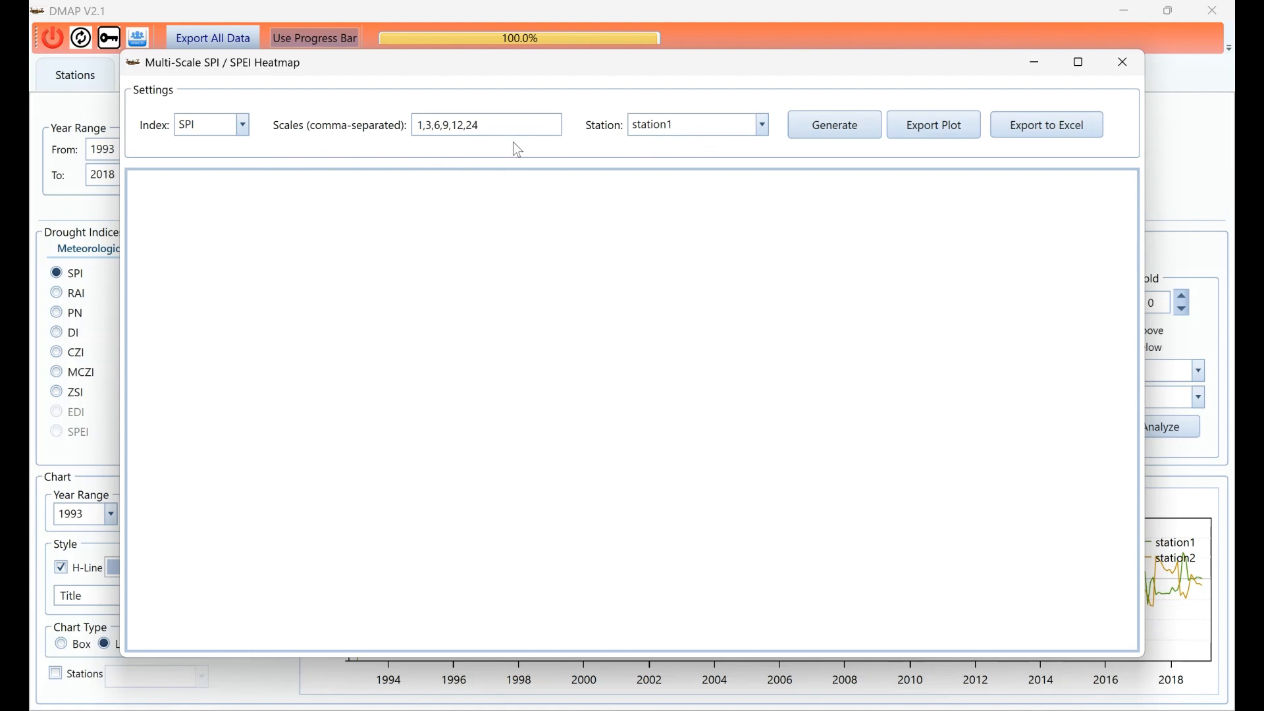
pyautogui.click(463, 125)
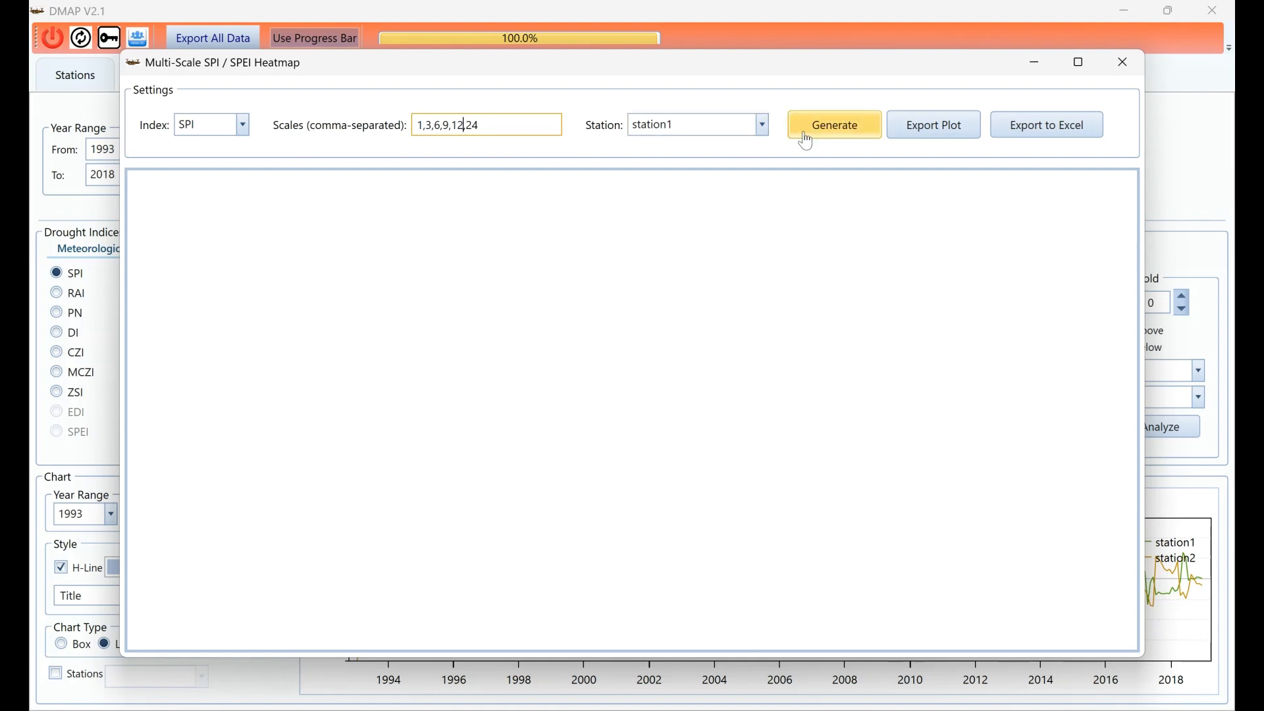
pyautogui.click(827, 134)
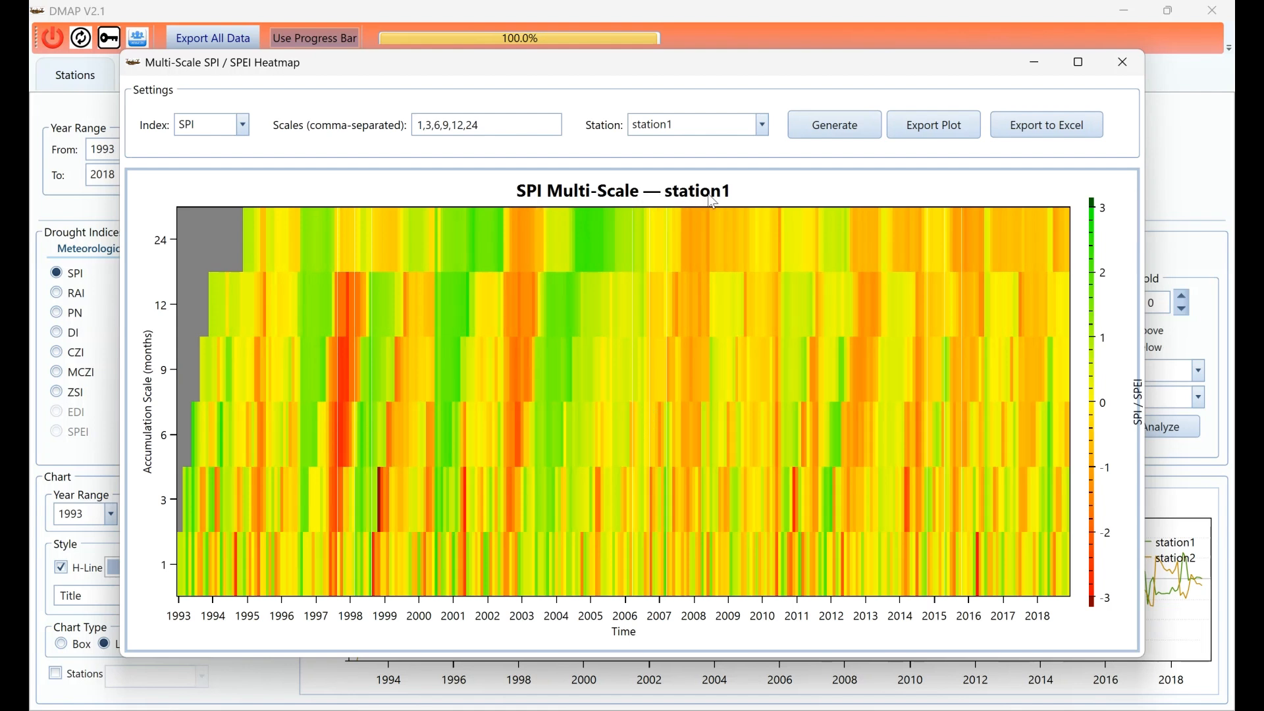
# Generate the multi-scale SPI heatmap for station2 with the same scales, and close the heatmap window
pyautogui.click(762, 124)
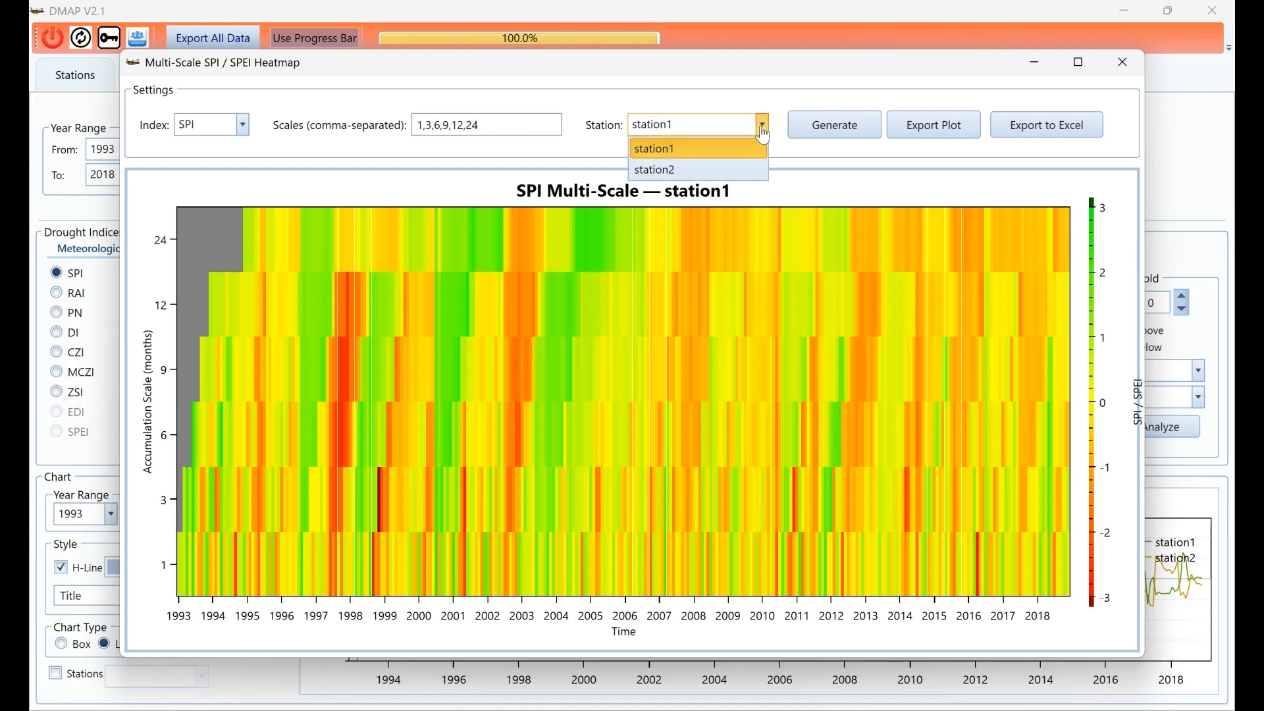
pyautogui.click(714, 168)
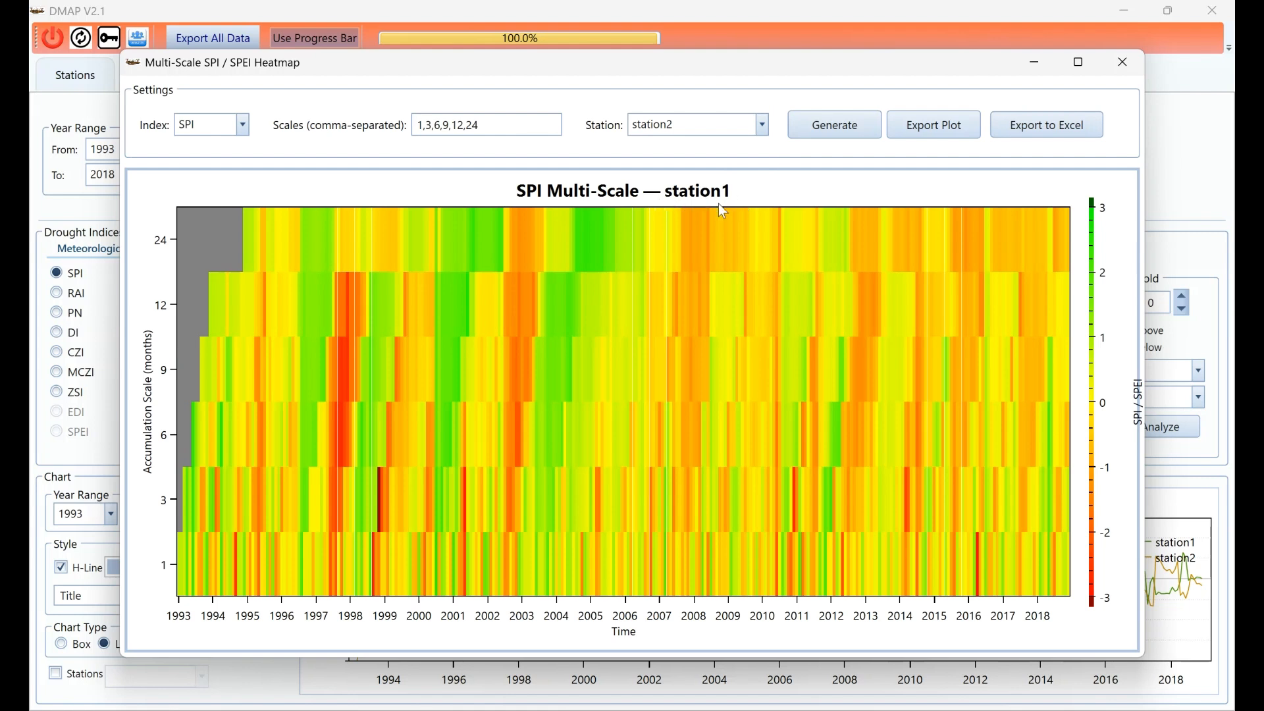
pyautogui.click(832, 134)
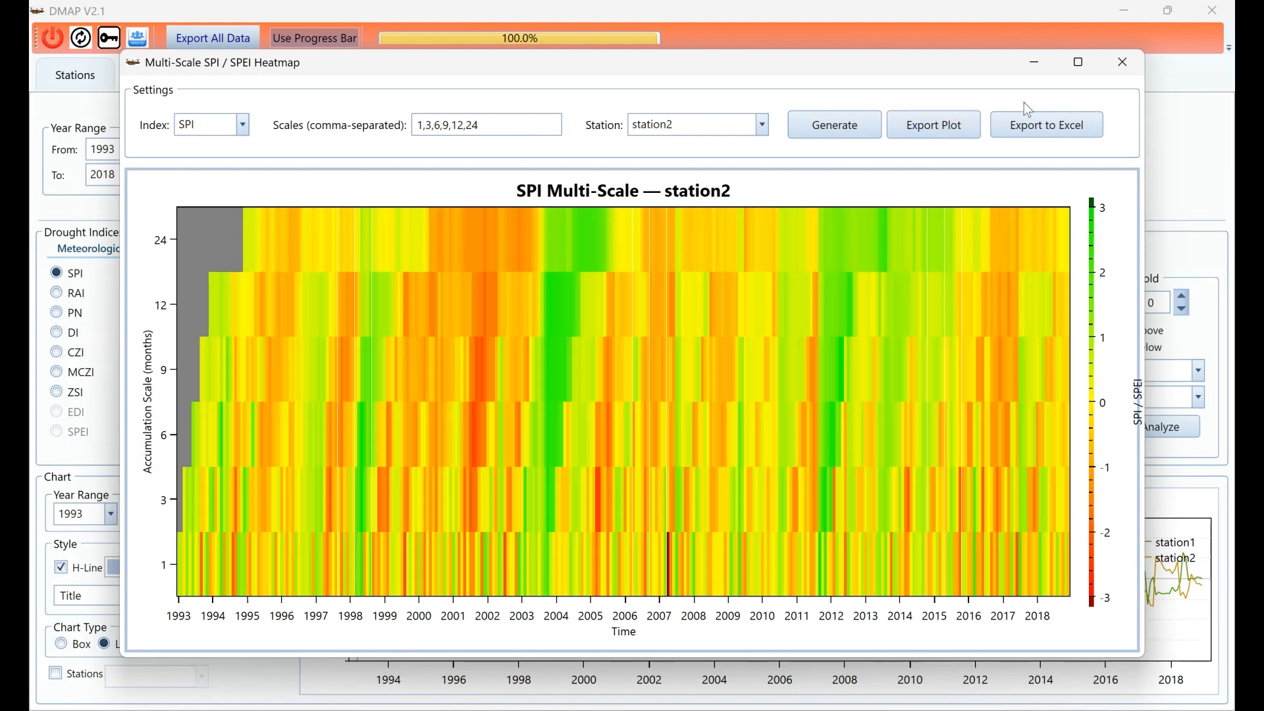
pyautogui.click(1123, 66)
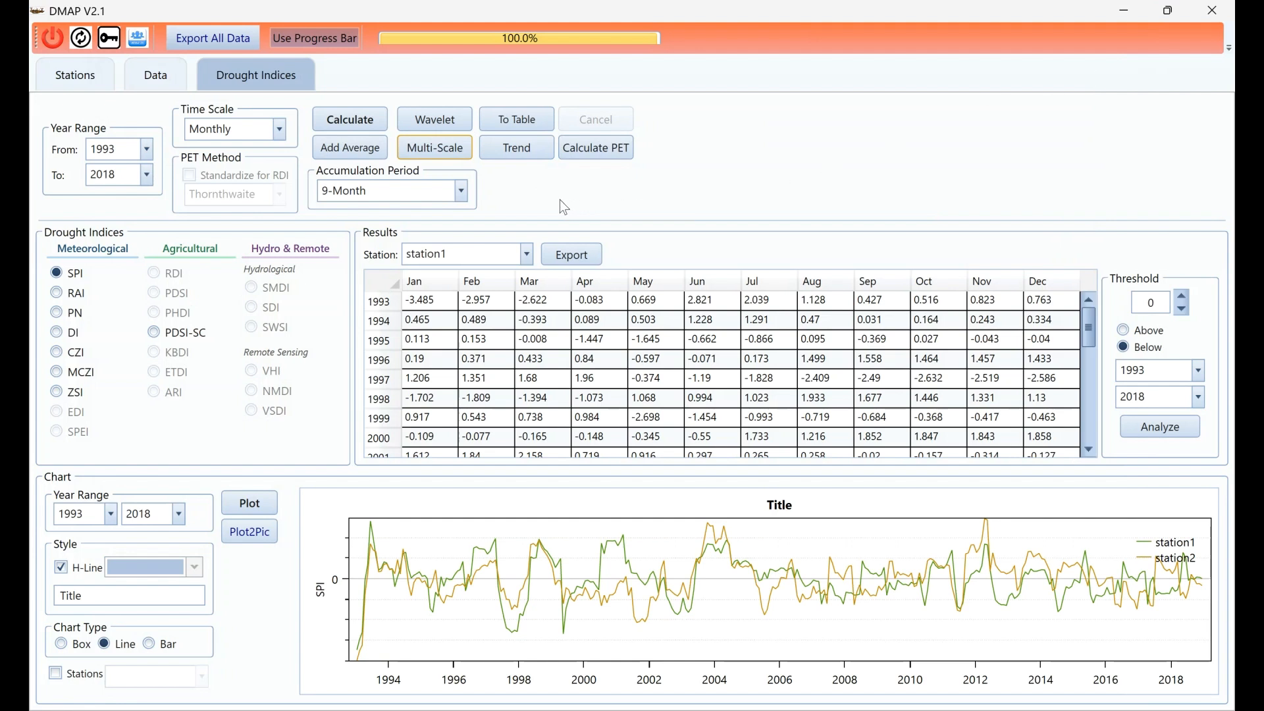
# Run the SPI trend analysis with Mann-Kendall + Sen's Slope at a 0.10 significance level
pyautogui.click(508, 153)
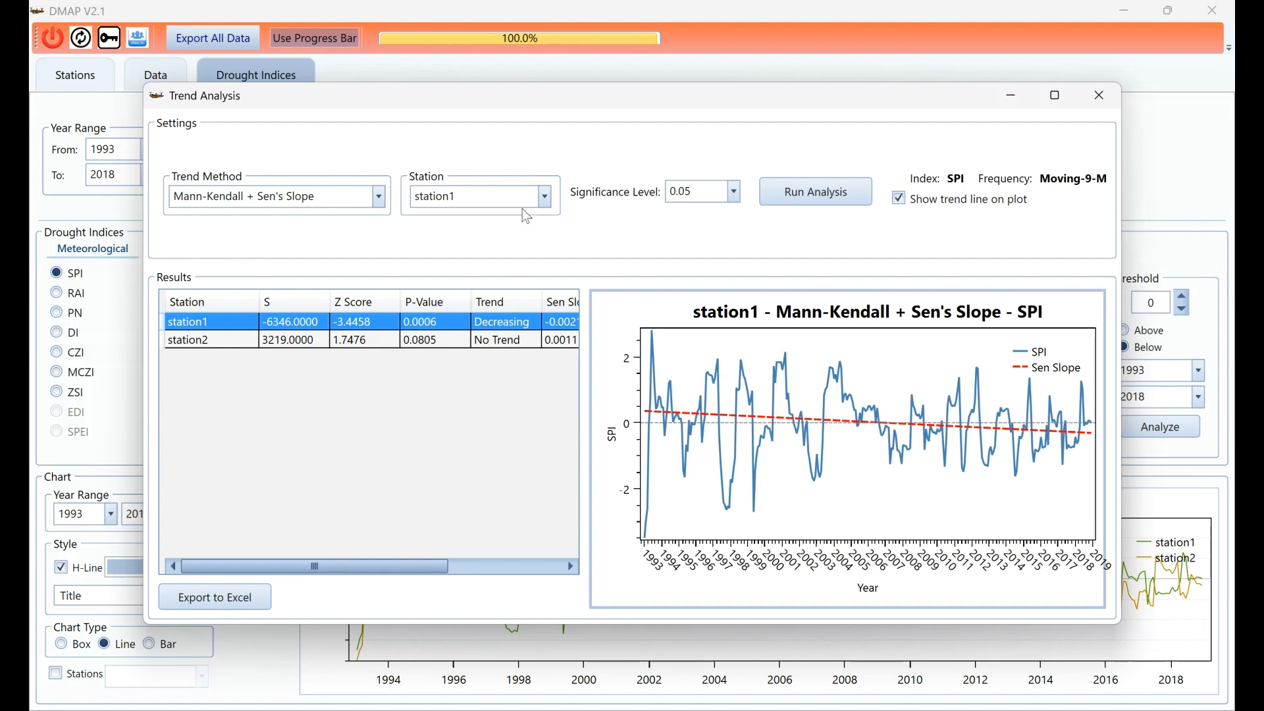
pyautogui.click(736, 194)
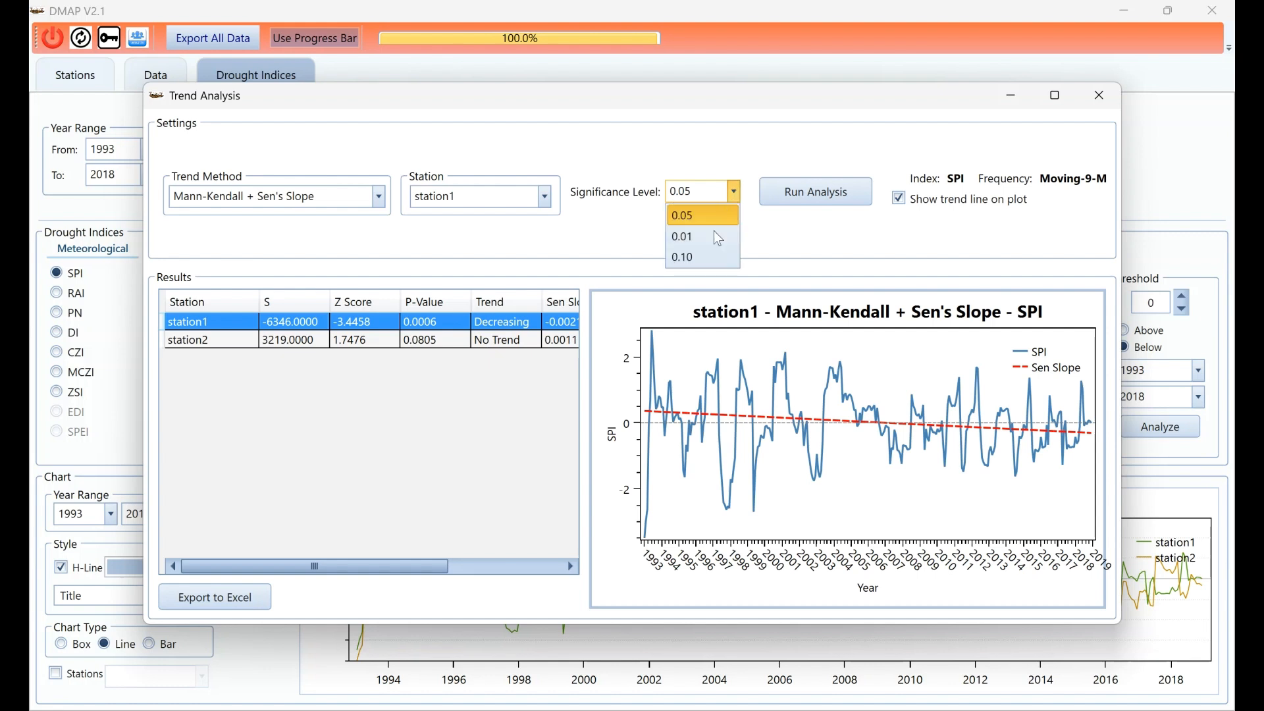
pyautogui.click(698, 258)
pyautogui.click(812, 199)
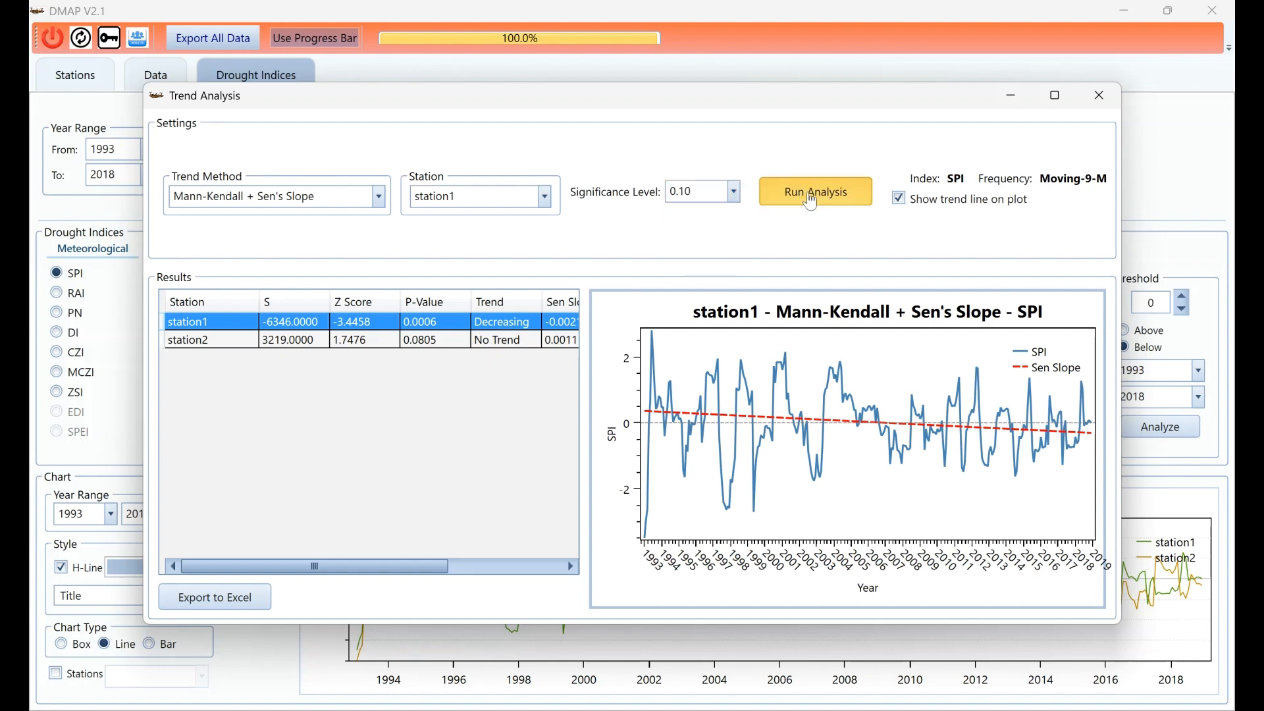
# View station2's trend plot with and without its trend line, and return to station1's plot with the line shown
pyautogui.click(497, 342)
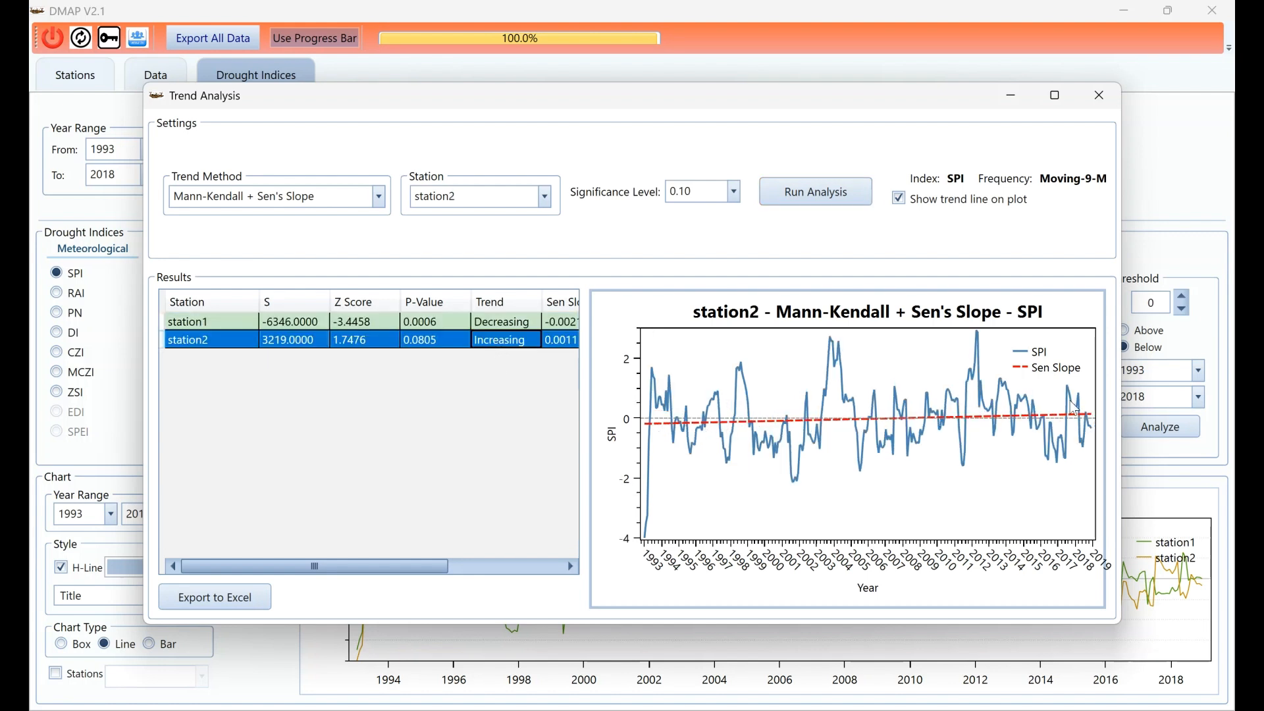
pyautogui.click(904, 202)
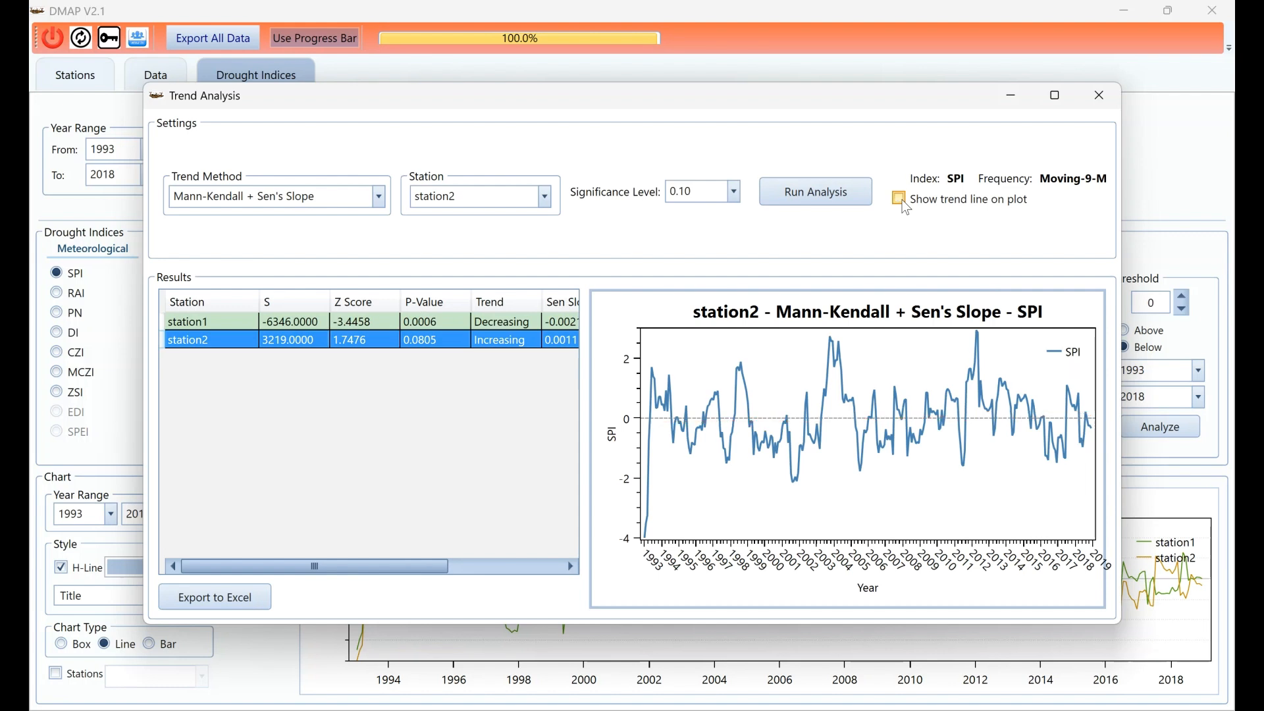
pyautogui.click(905, 204)
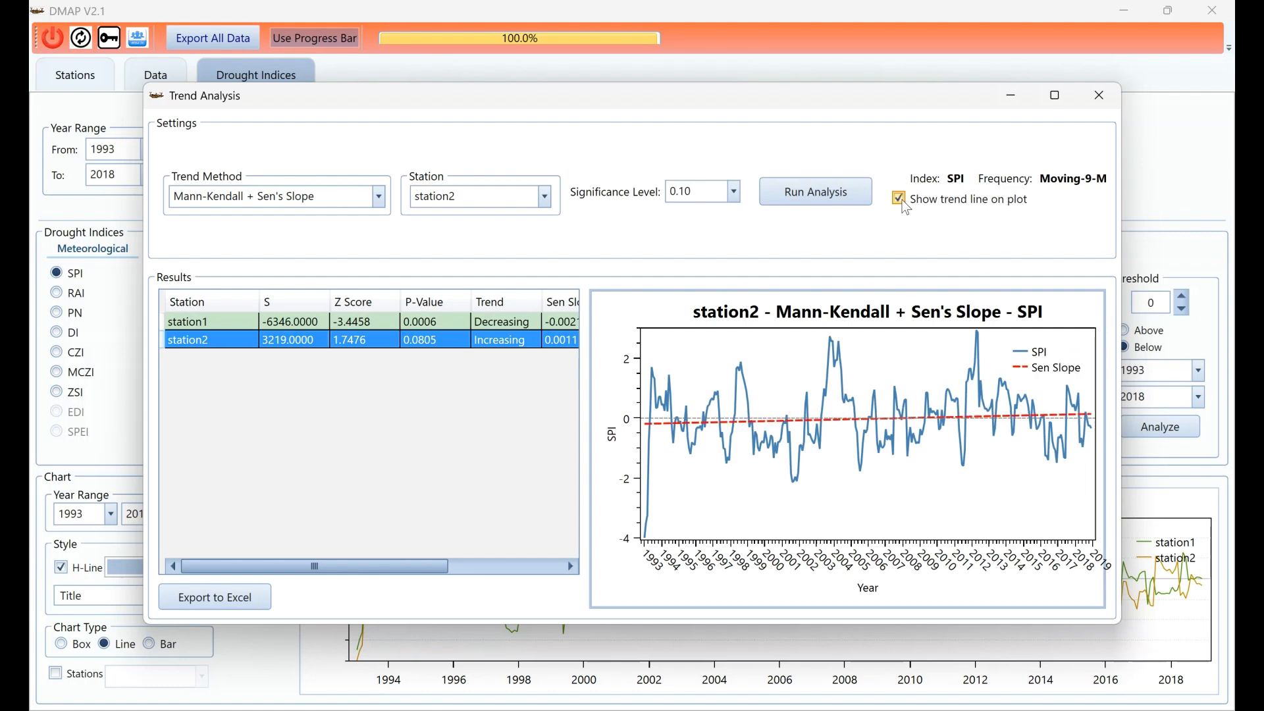
pyautogui.click(440, 322)
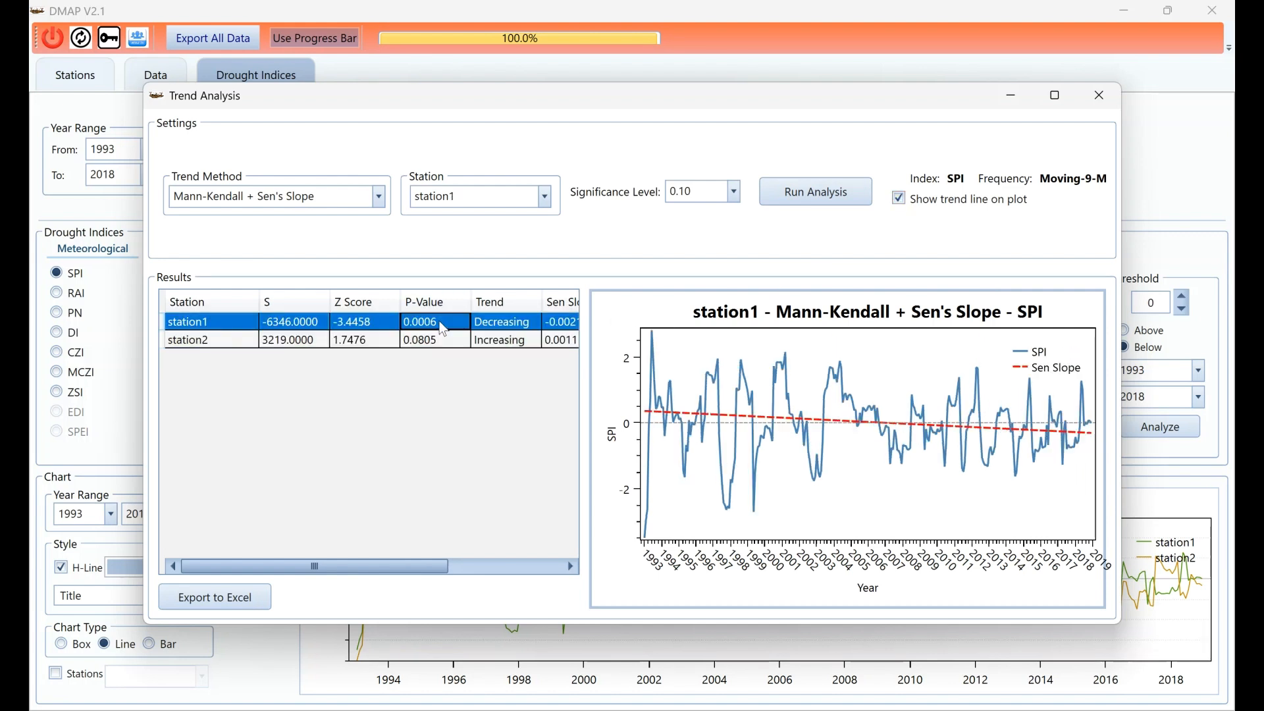
# Analyse the SPI trend with the Modified Mann-Kendall (Hamed-Rao) method and with Spearman's Rho
pyautogui.click(377, 197)
pyautogui.click(327, 242)
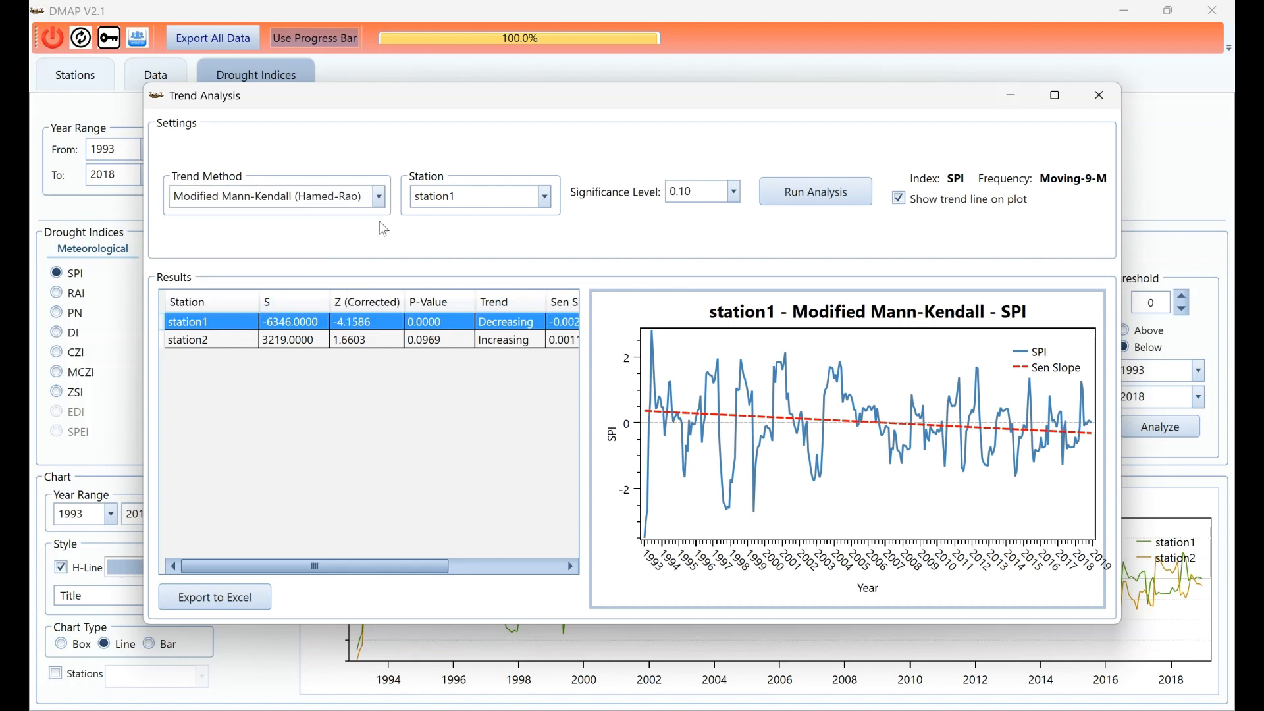
pyautogui.click(378, 197)
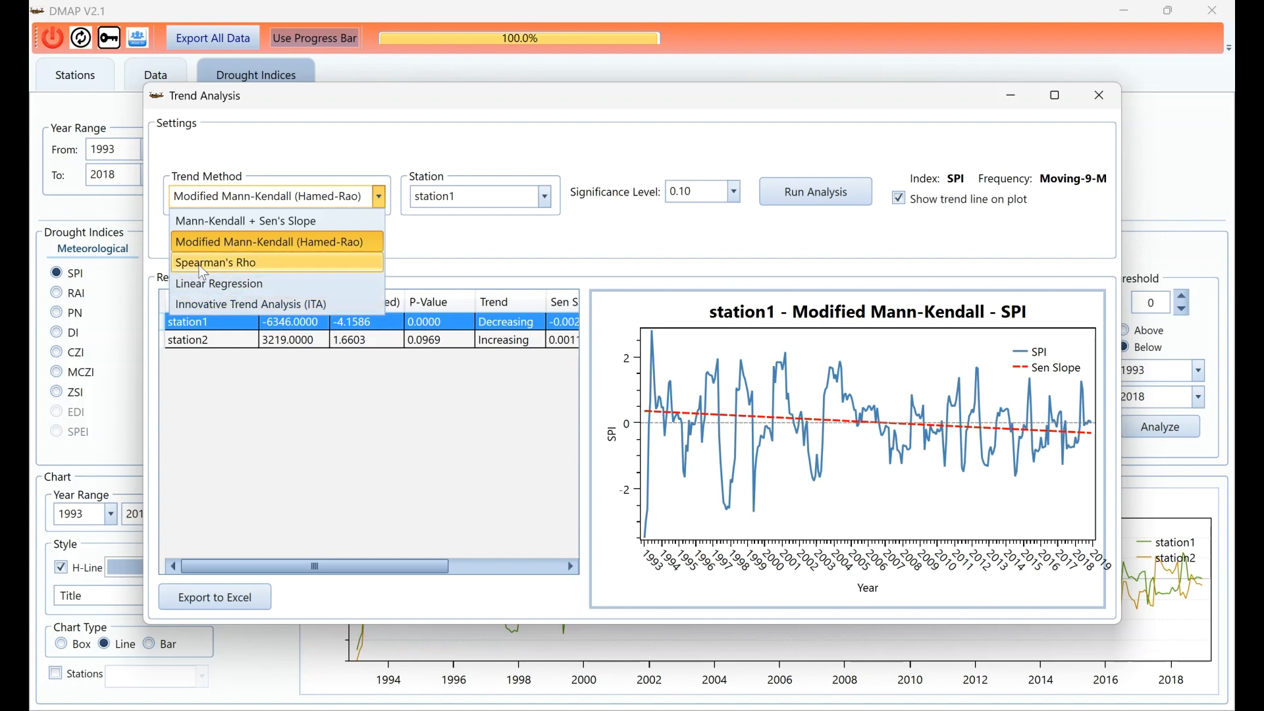
pyautogui.click(203, 263)
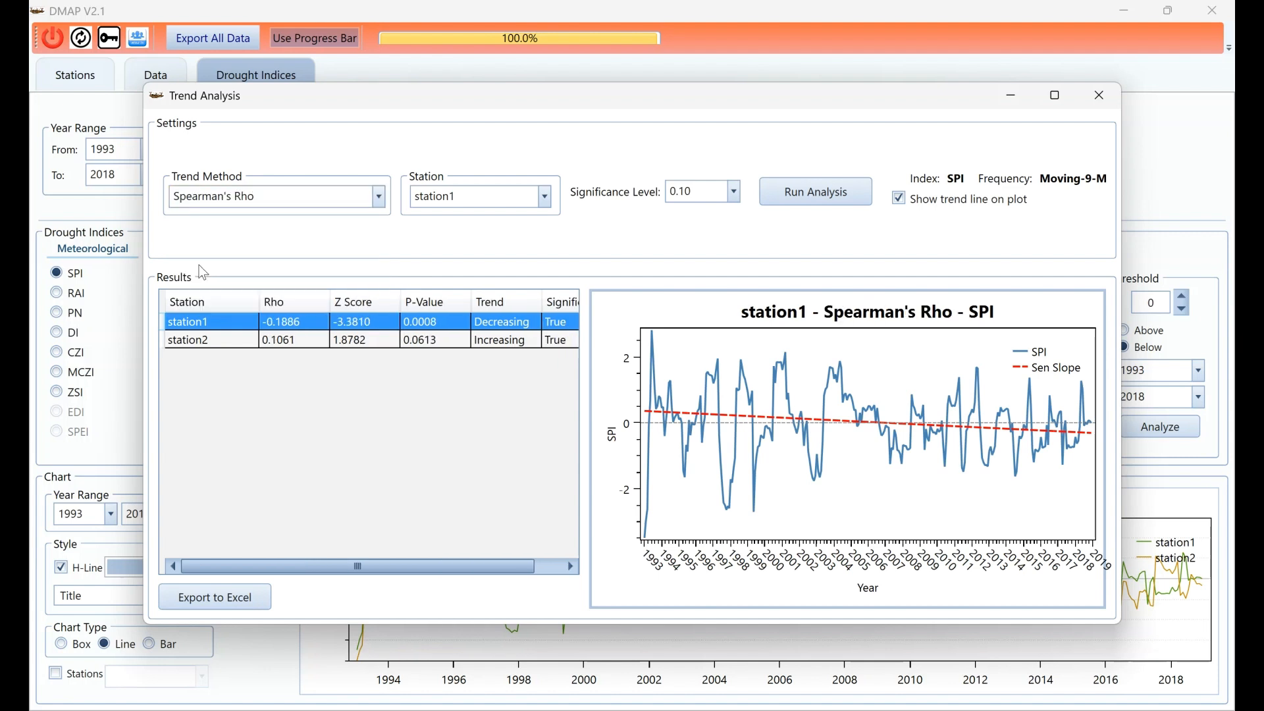
# Analyse the SPI trend with Linear Regression and Innovative Trend Analysis (ITA), and close the trend window
pyautogui.click(379, 197)
pyautogui.click(258, 288)
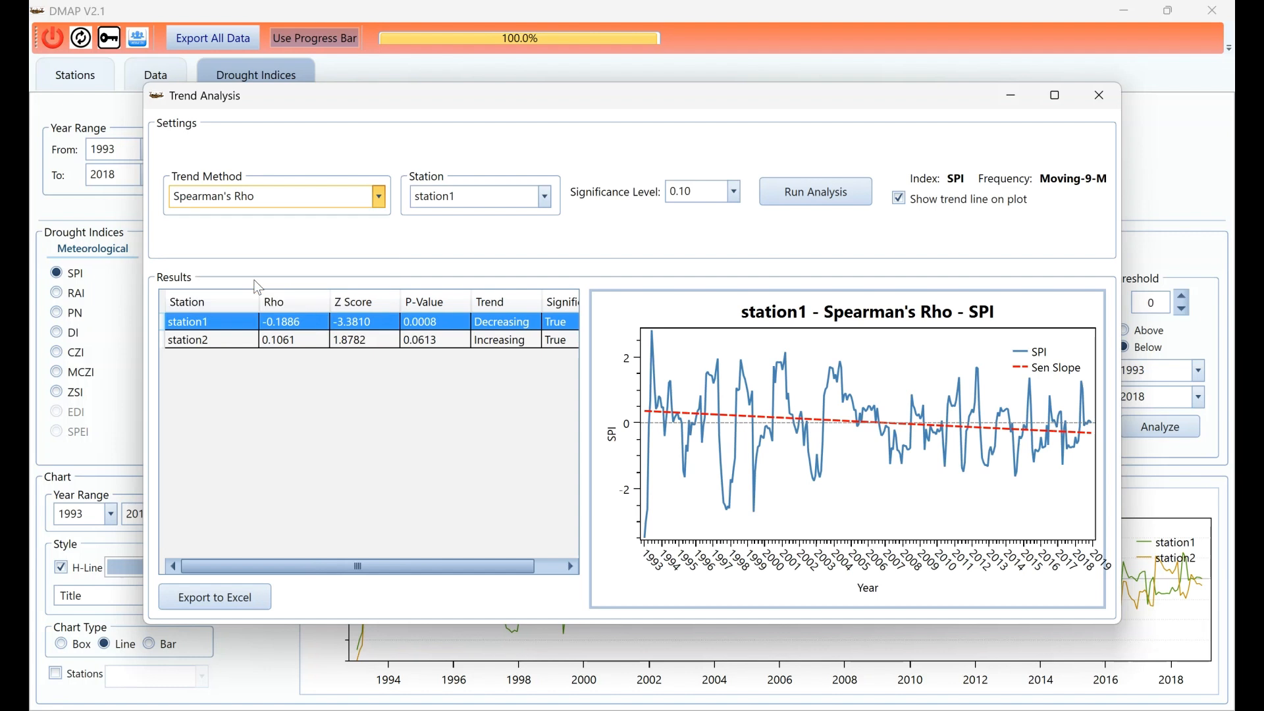
pyautogui.click(373, 201)
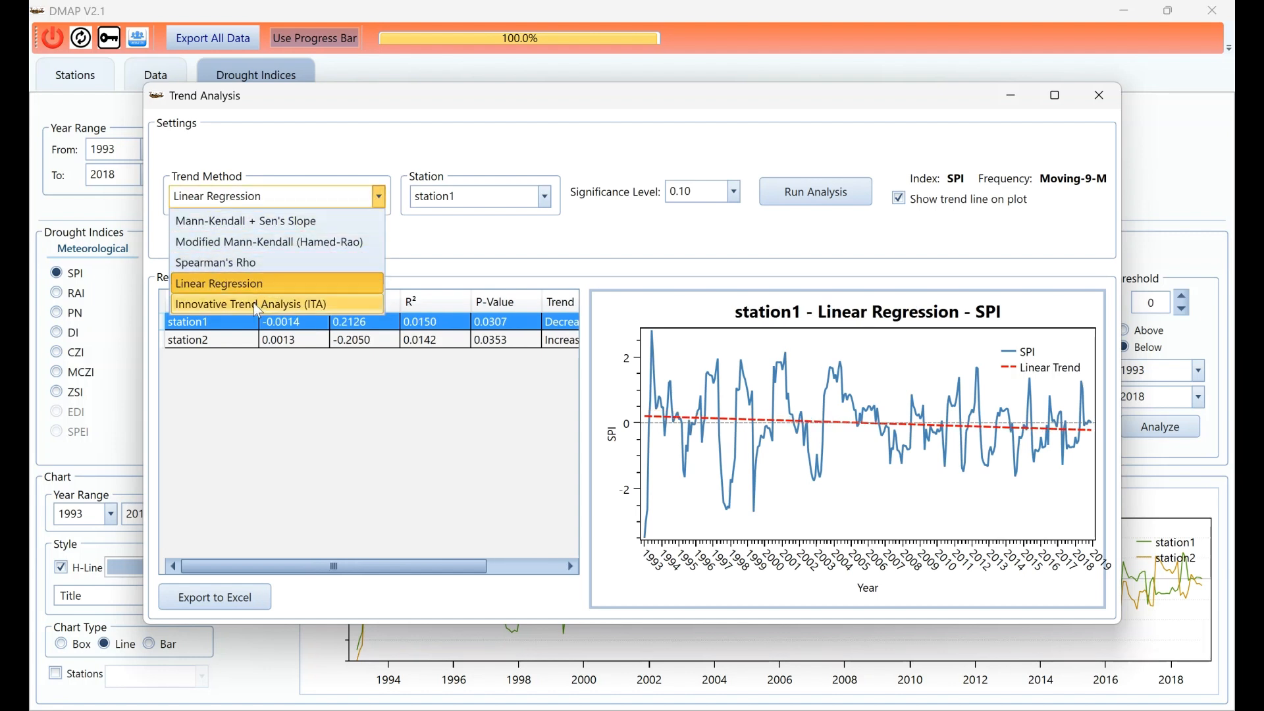
pyautogui.click(236, 307)
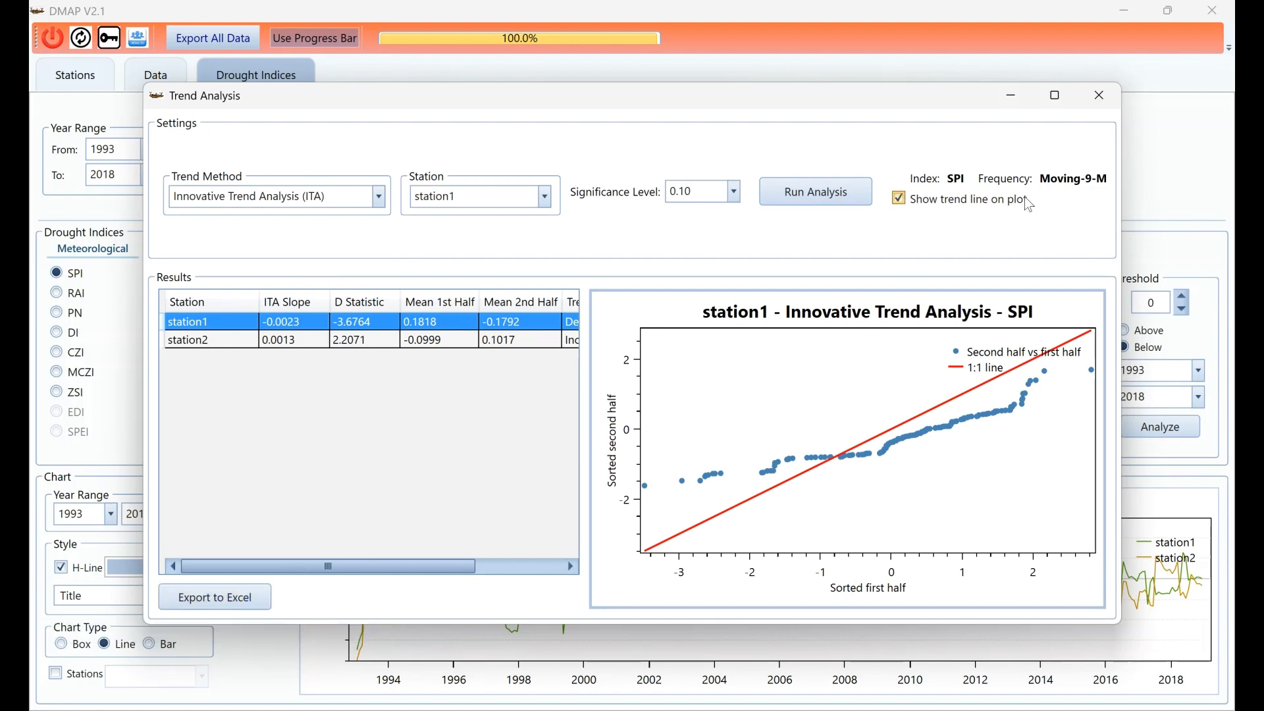
pyautogui.click(1093, 104)
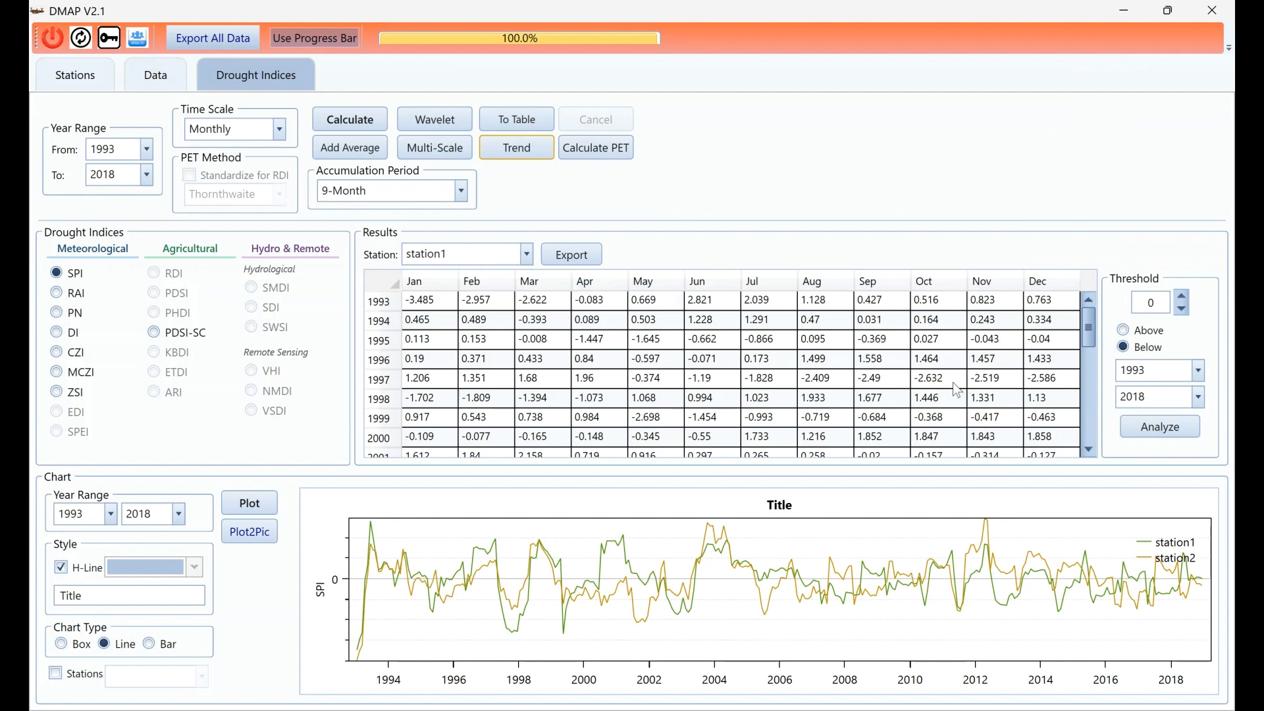
# Analyze station1's SPI drought events below a threshold of -1 over 1993 to 2018
pyautogui.click(1182, 310)
pyautogui.click(1182, 309)
pyautogui.click(1182, 309)
pyautogui.click(1182, 310)
pyautogui.click(1182, 310)
pyautogui.click(1182, 310)
pyautogui.click(1182, 310)
pyautogui.click(1182, 309)
pyautogui.click(1160, 428)
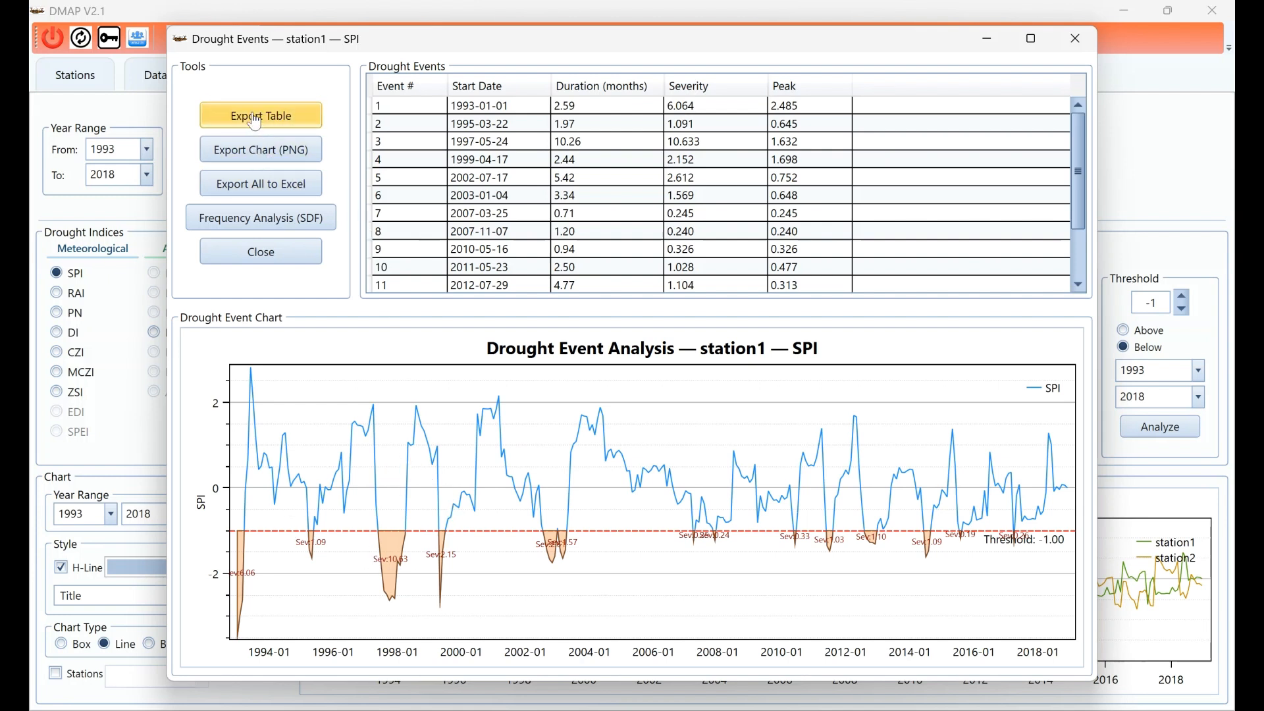
# Run the severity-duration-frequency analysis on station1's drought events, examine the SDF table and curves, and close both analysis windows
pyautogui.click(245, 227)
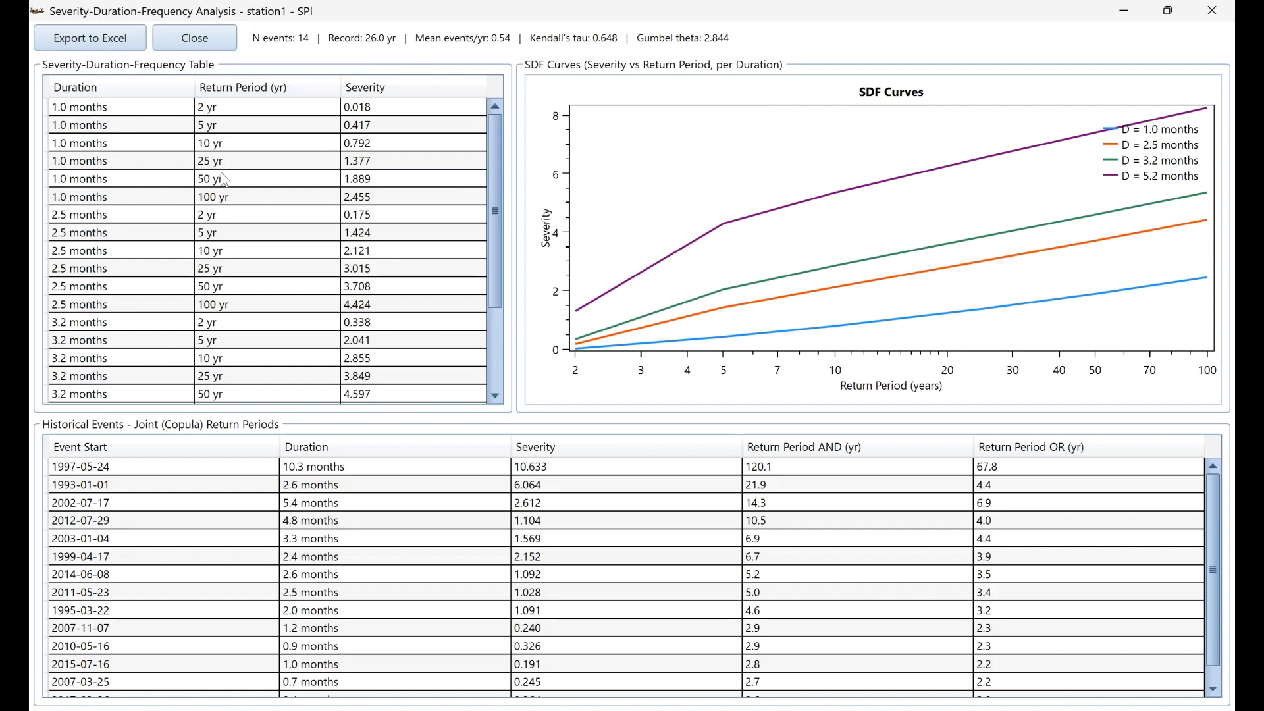
pyautogui.click(220, 201)
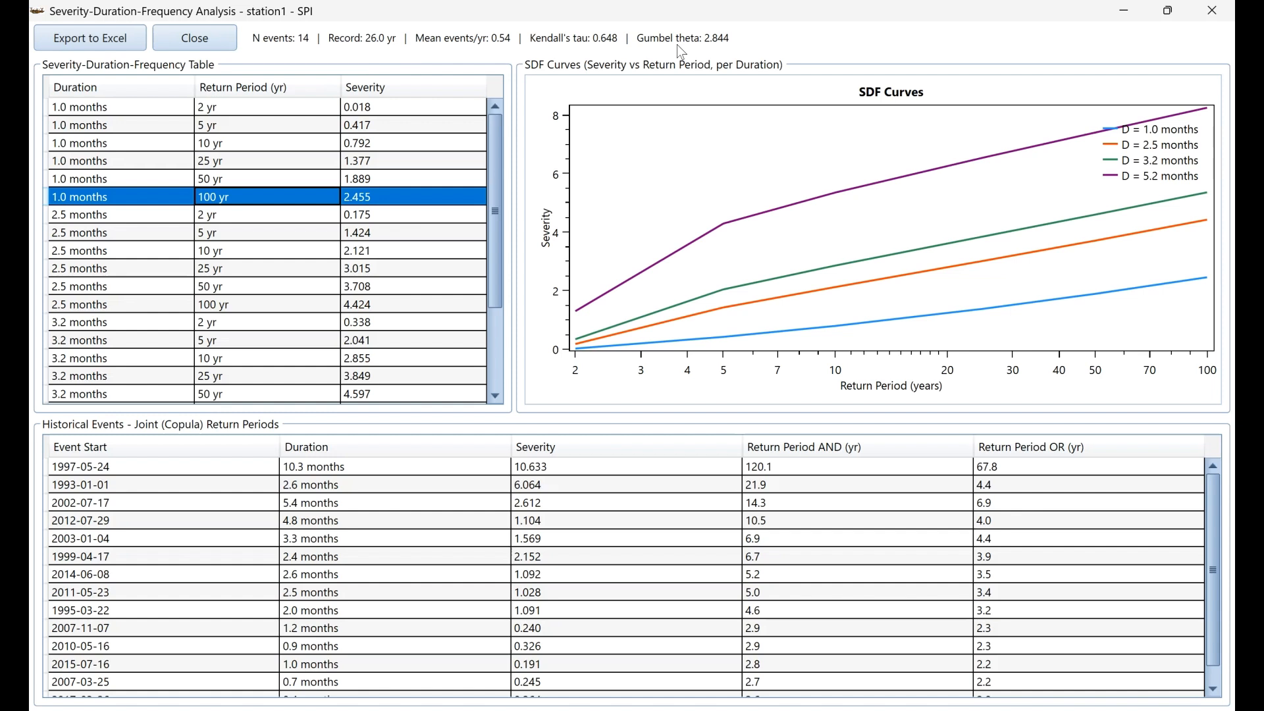
pyautogui.click(70, 50)
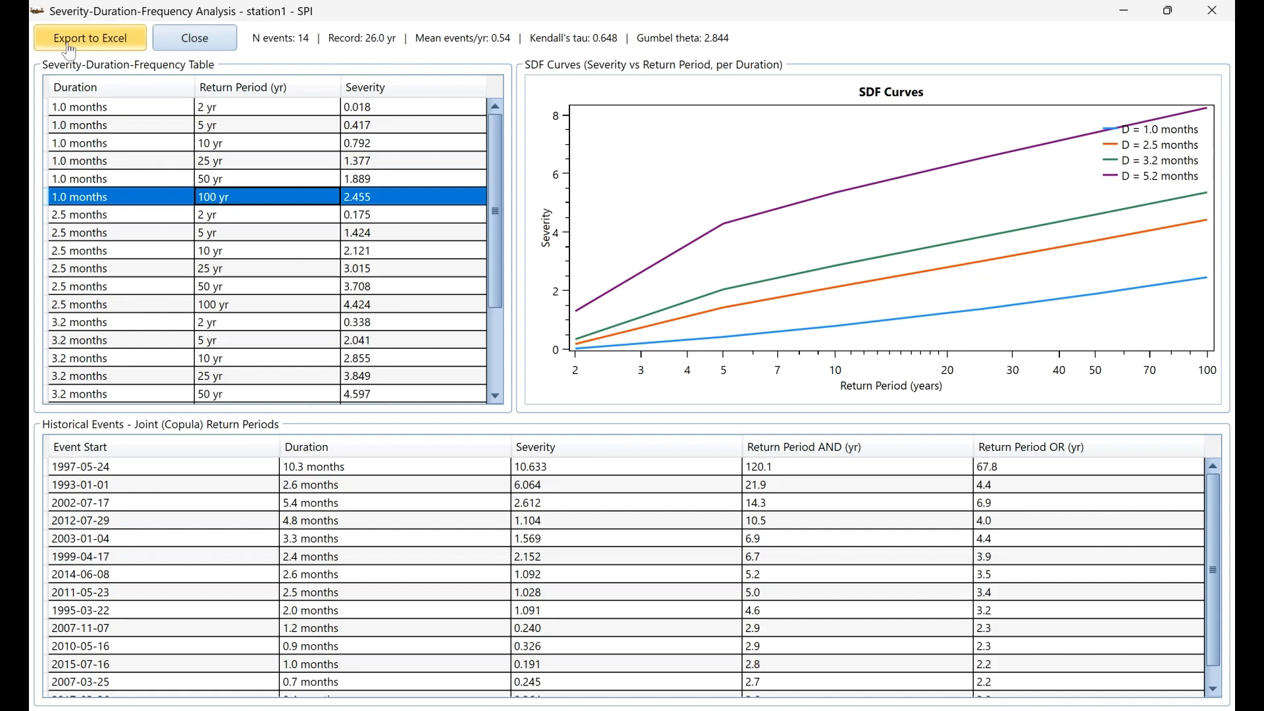
pyautogui.click(187, 39)
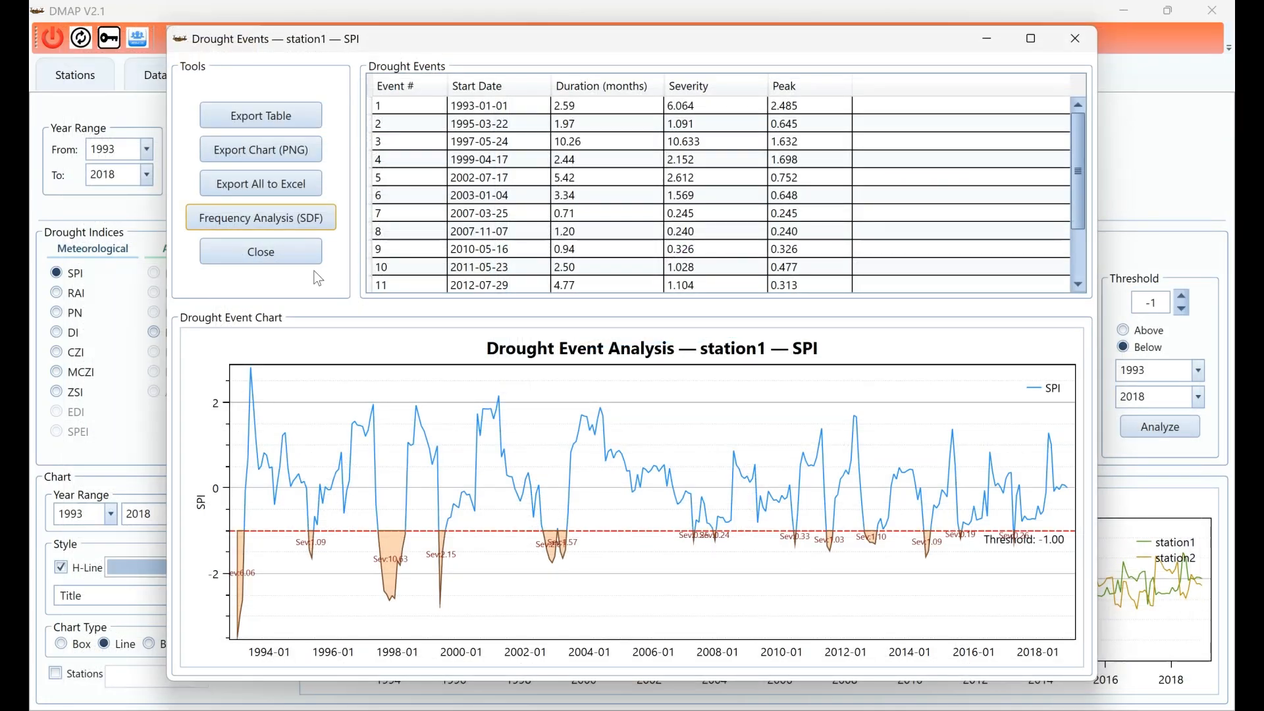
pyautogui.click(264, 259)
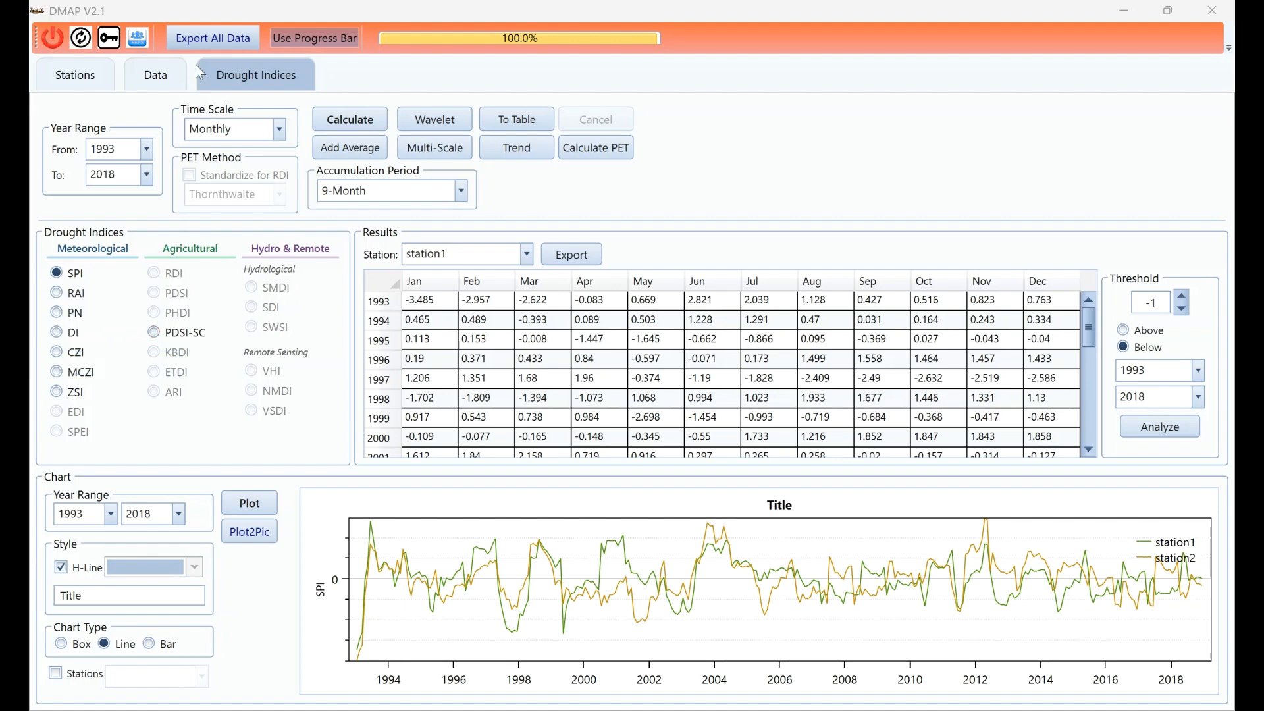
# Review the loaded variables in the data export window, and check which input data PDSI requires
pyautogui.click(220, 38)
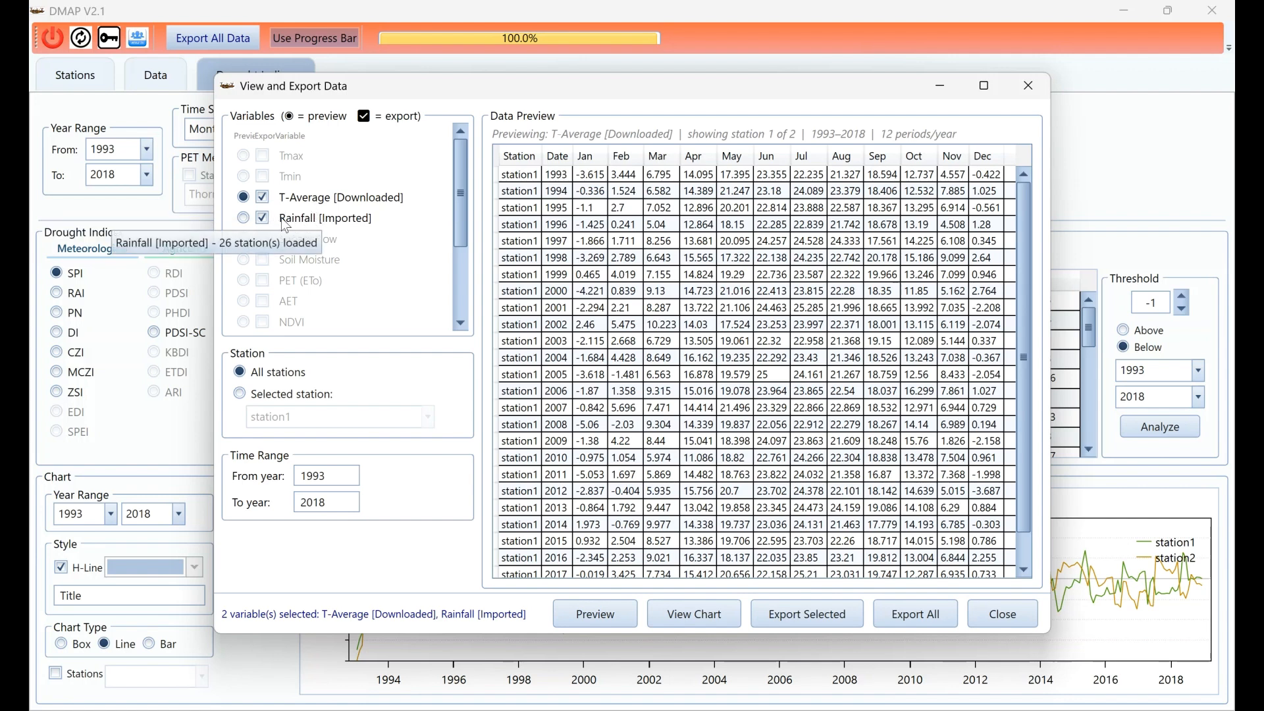
pyautogui.click(1004, 614)
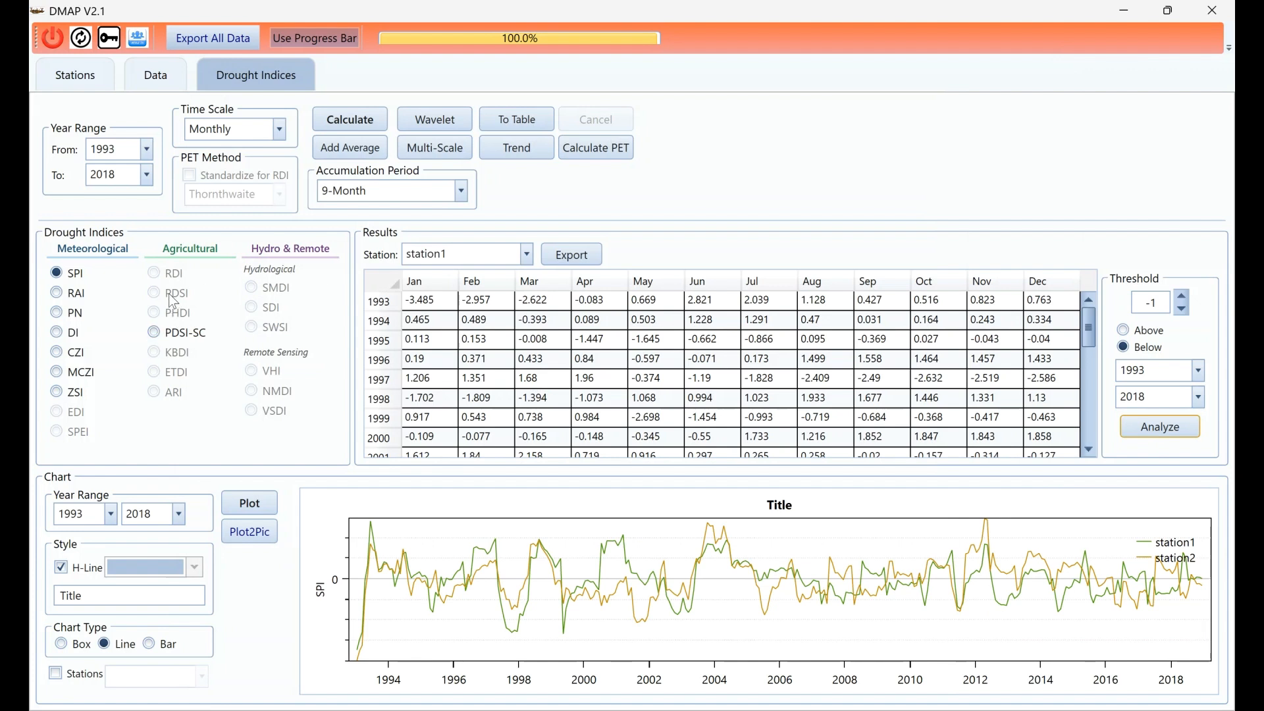
pyautogui.moveTo(184, 294)
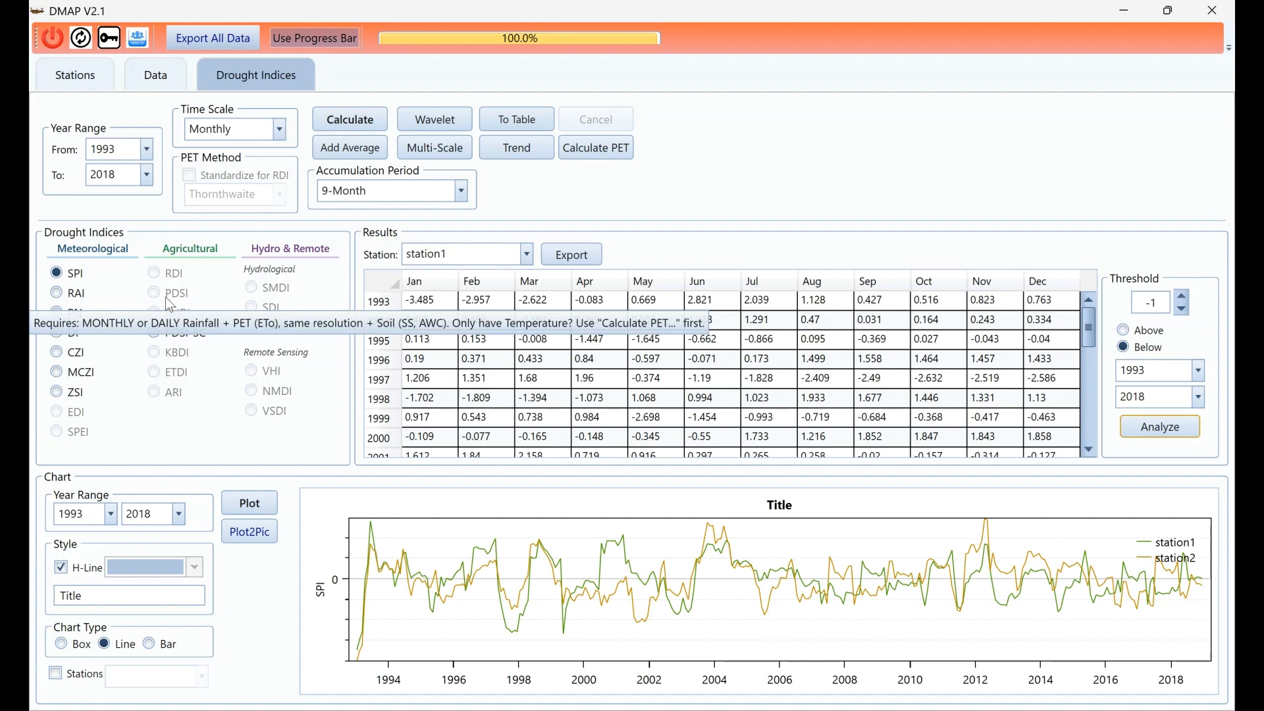
# Calculate PET for every station with the Thornthwaite method, and check for it among the exportable variables
pyautogui.click(585, 150)
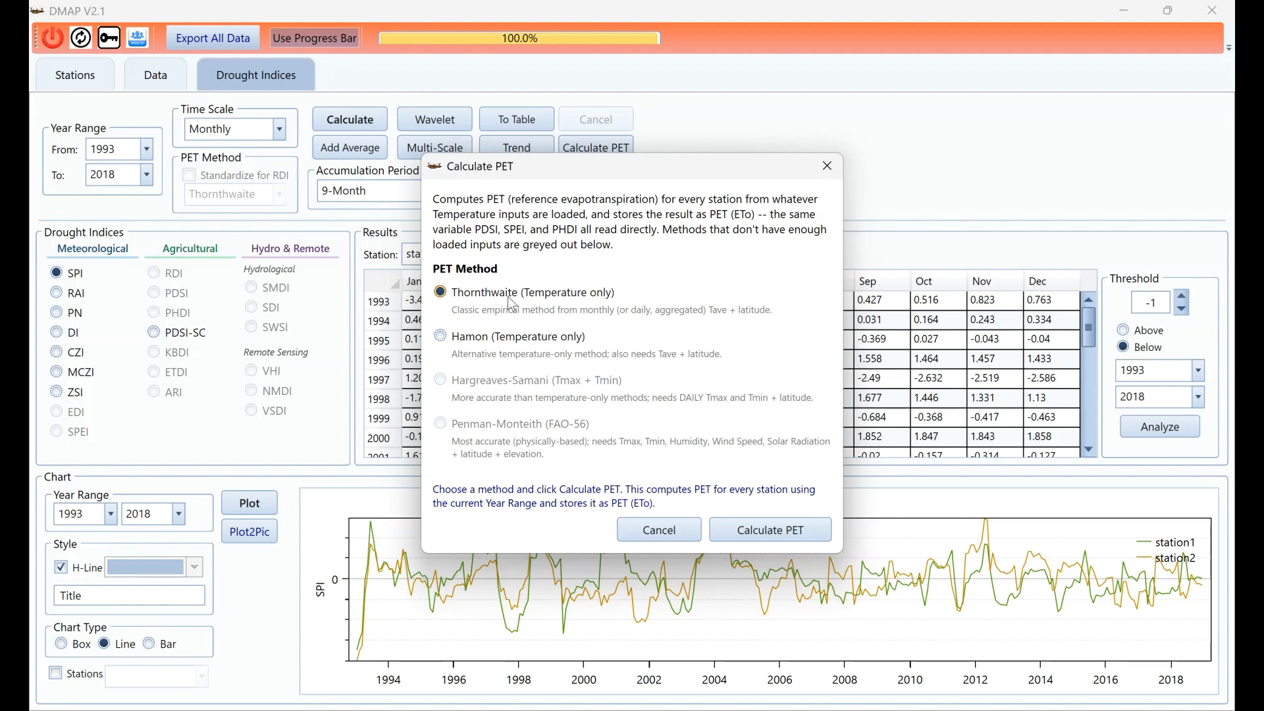
pyautogui.click(775, 538)
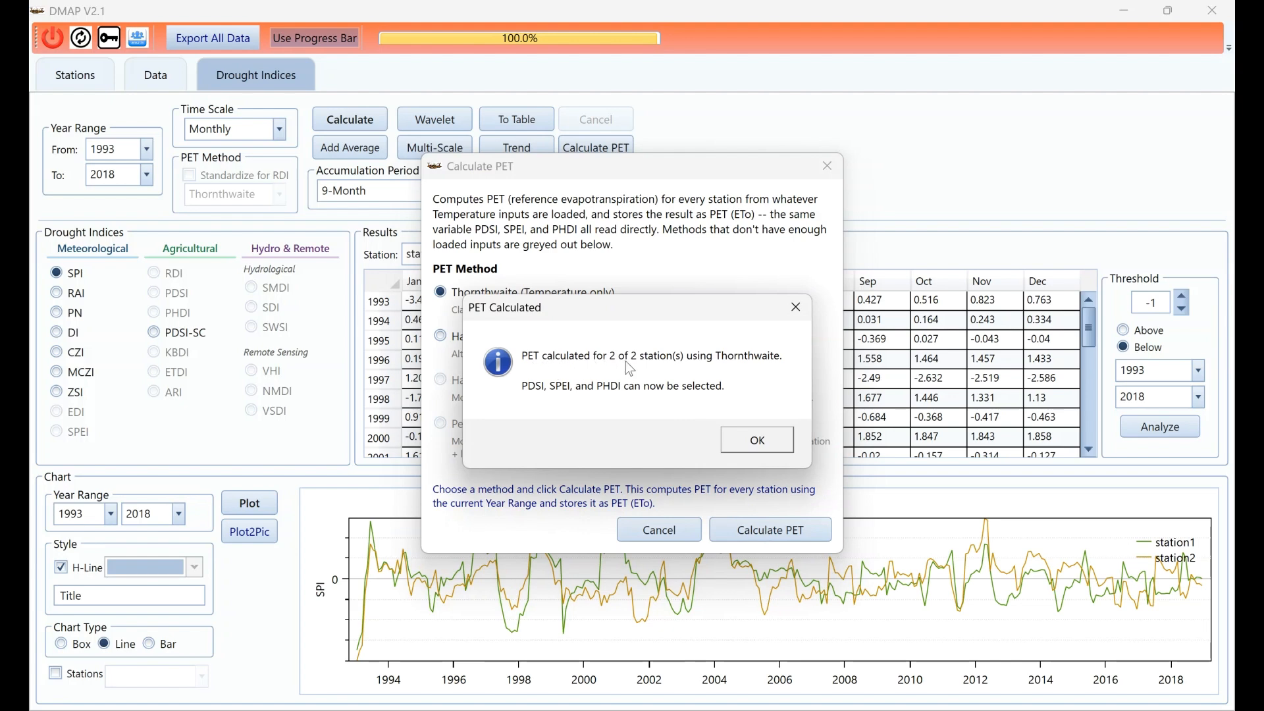
pyautogui.click(755, 441)
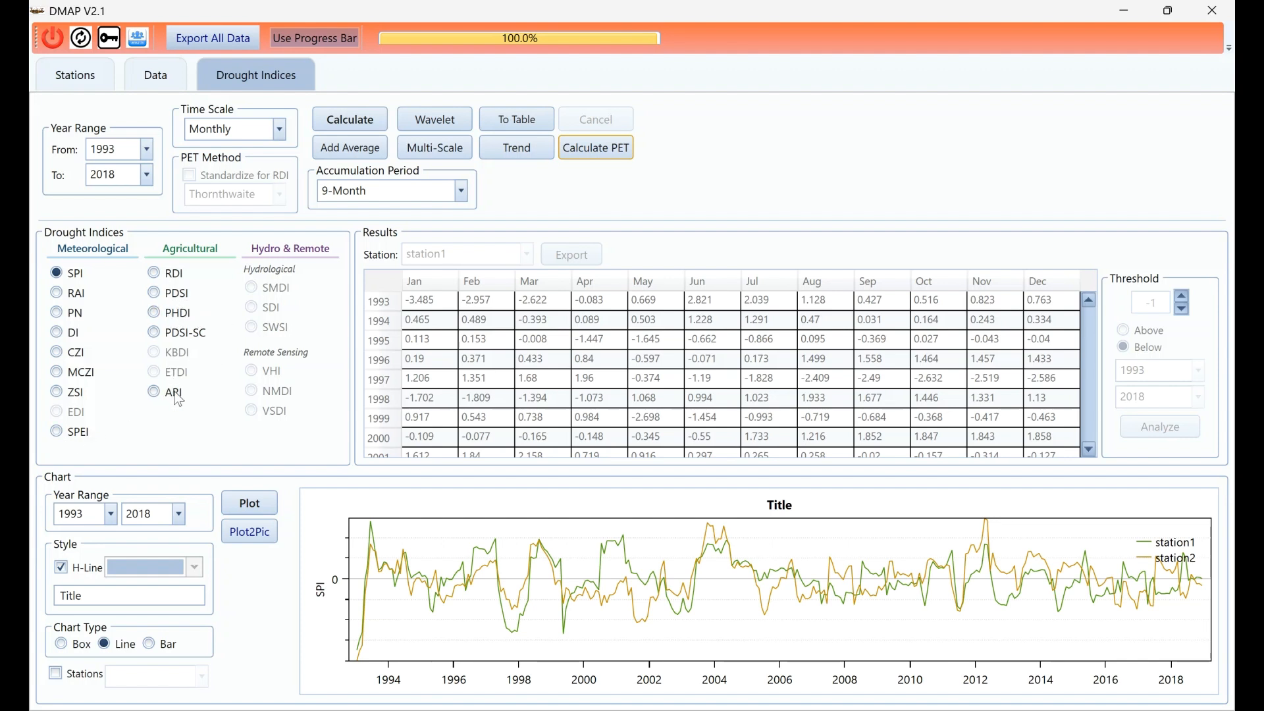
pyautogui.click(228, 49)
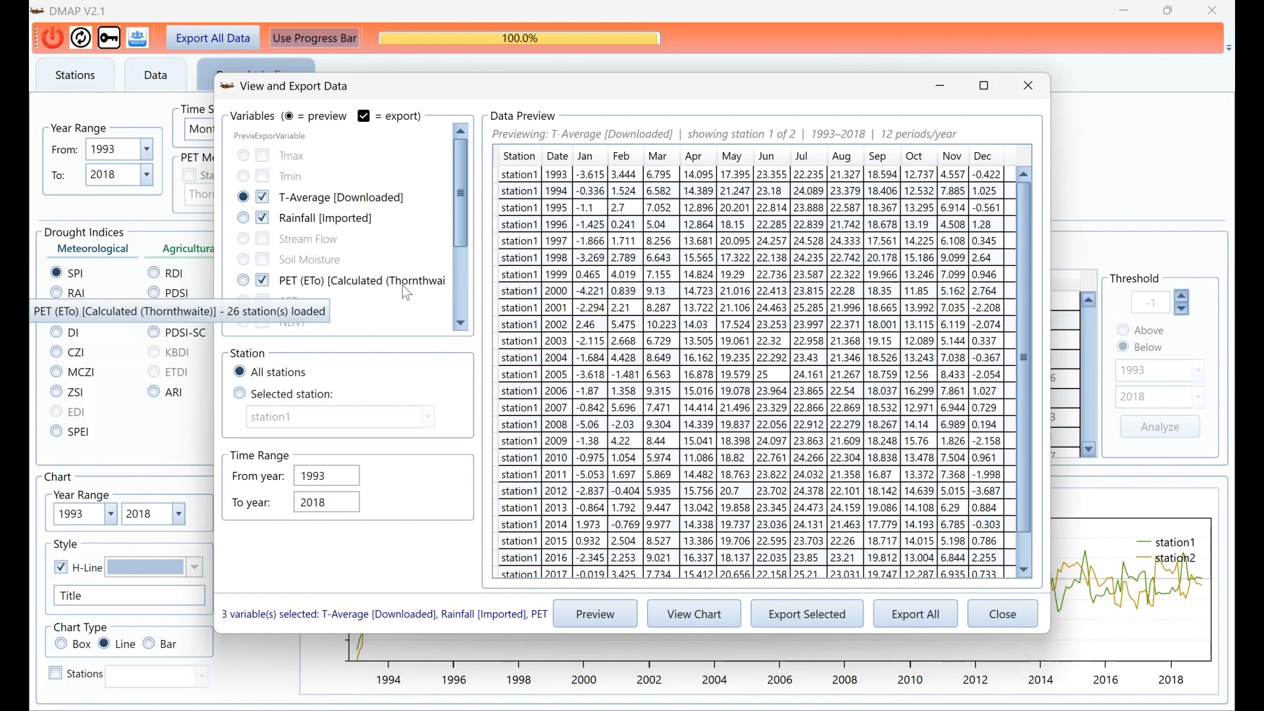
pyautogui.click(1003, 615)
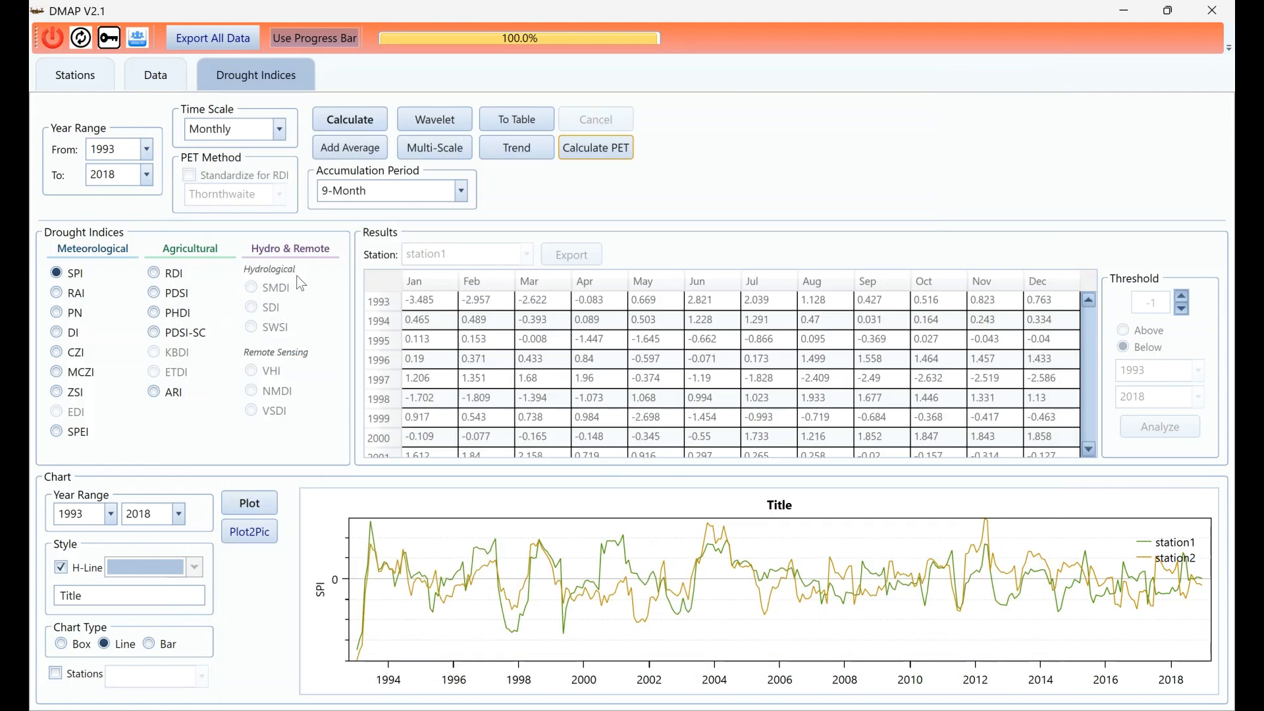
# Select the PDSI index and calculate it at the yearly time scale
pyautogui.click(153, 292)
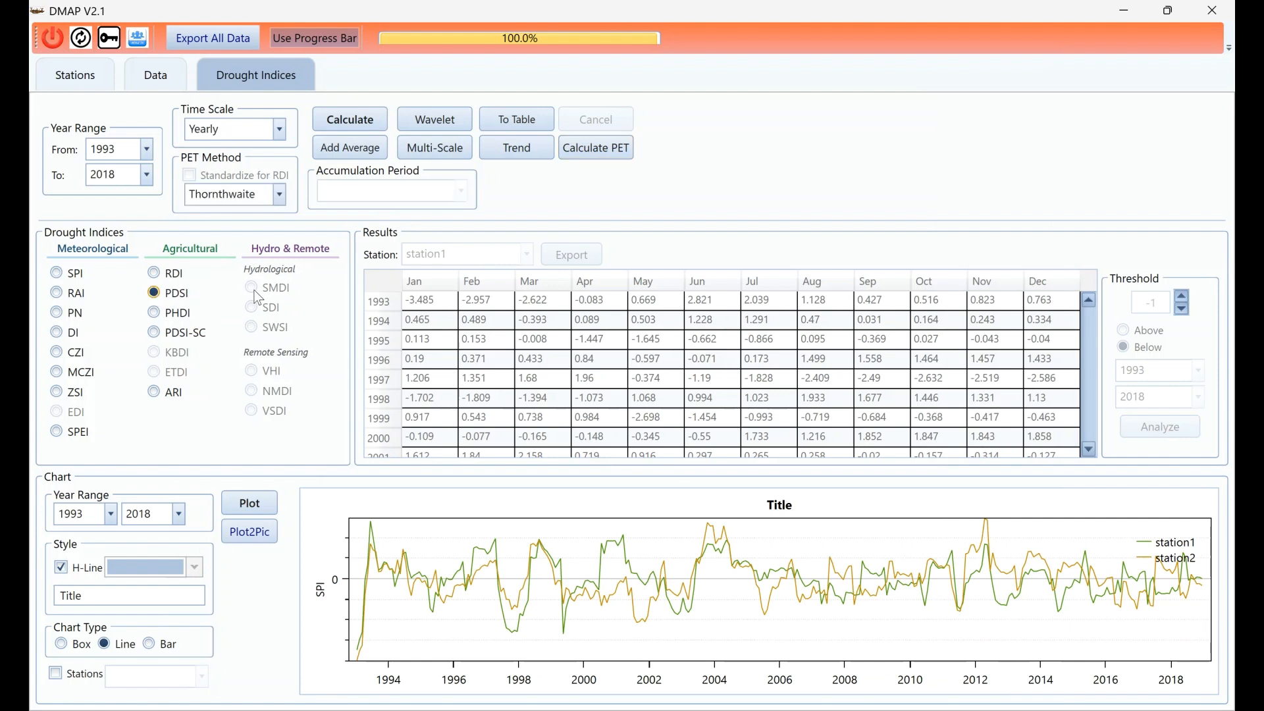
pyautogui.click(348, 125)
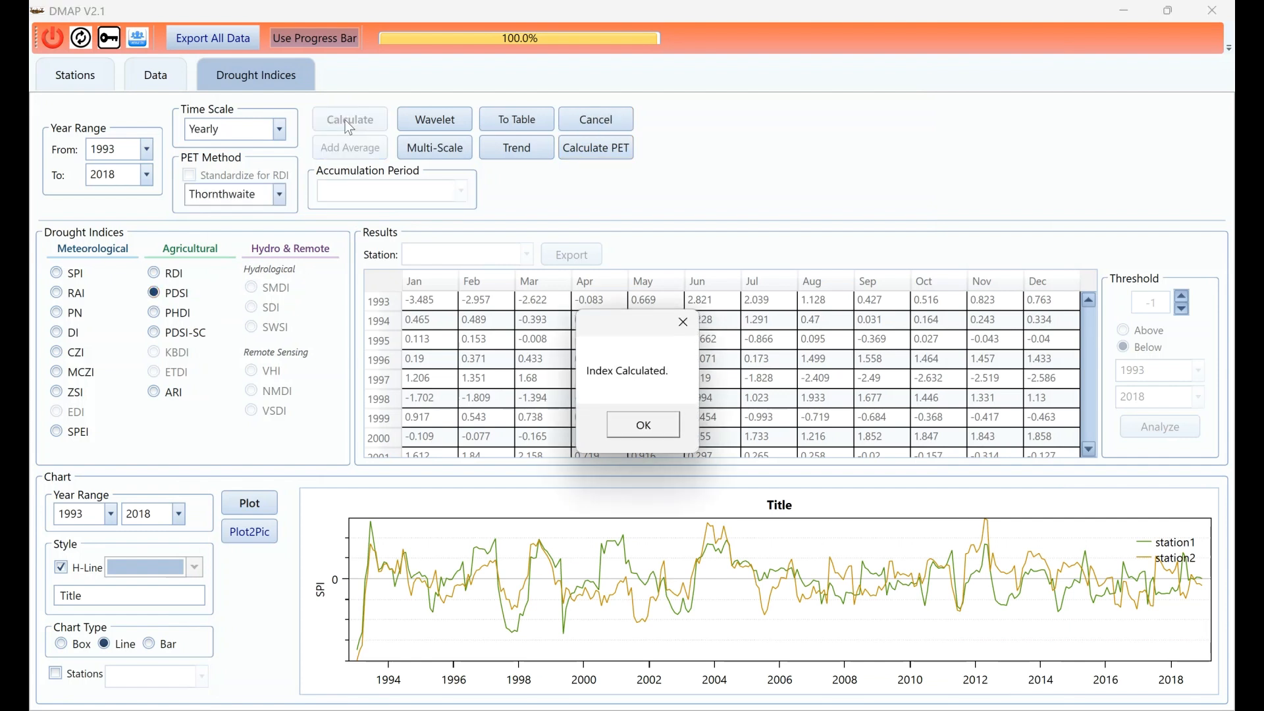
pyautogui.click(643, 428)
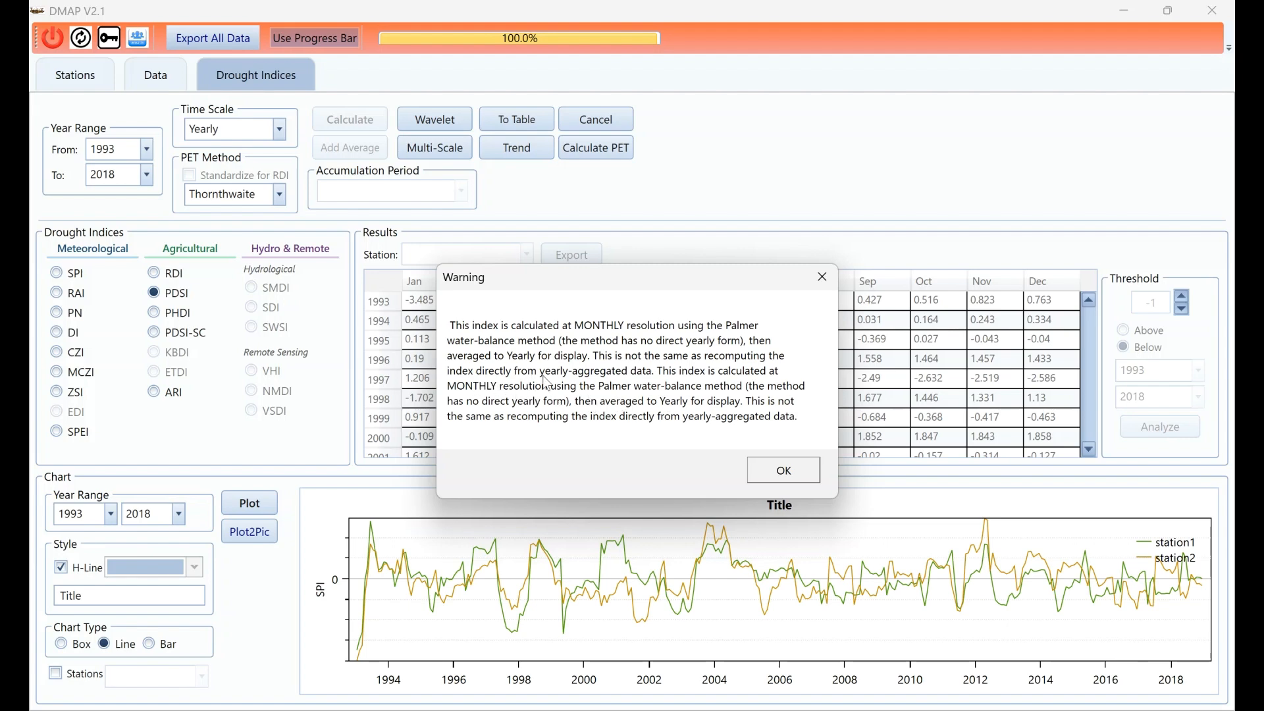
pyautogui.click(785, 470)
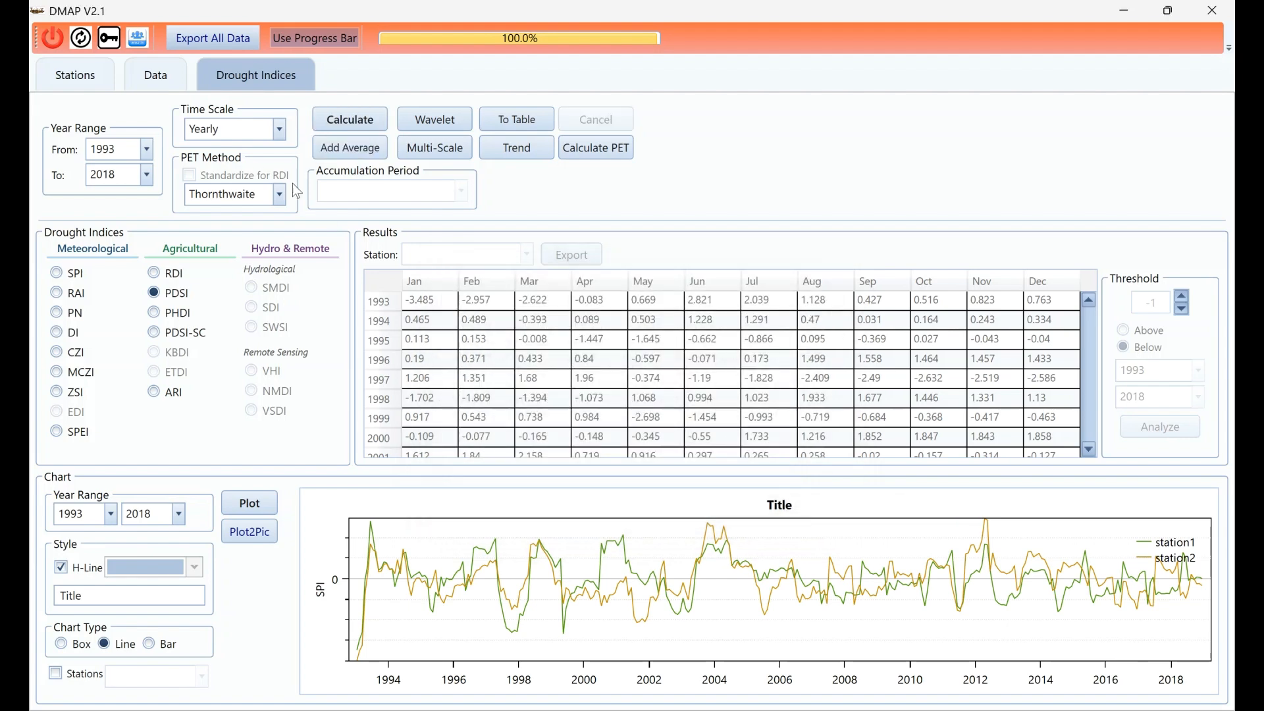
# Calculate the PDSI at the monthly time scale, and show it in the results table and line chart
pyautogui.click(280, 130)
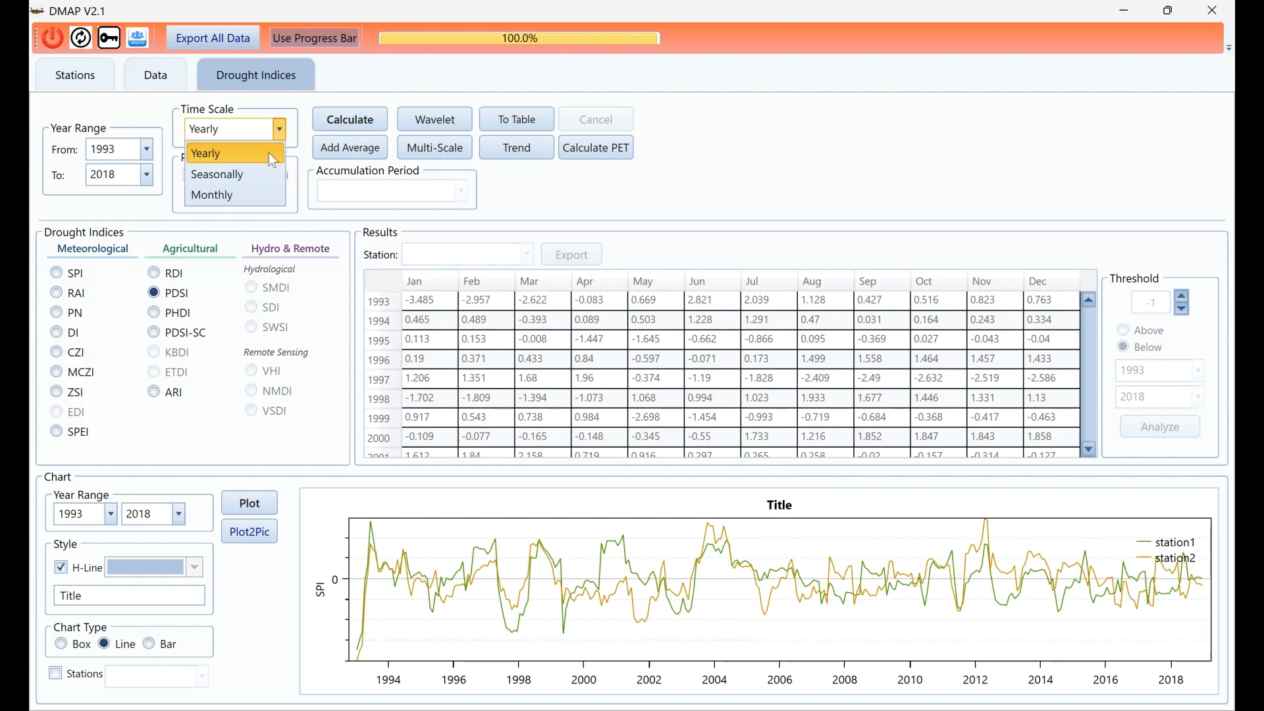
pyautogui.click(243, 192)
pyautogui.click(338, 131)
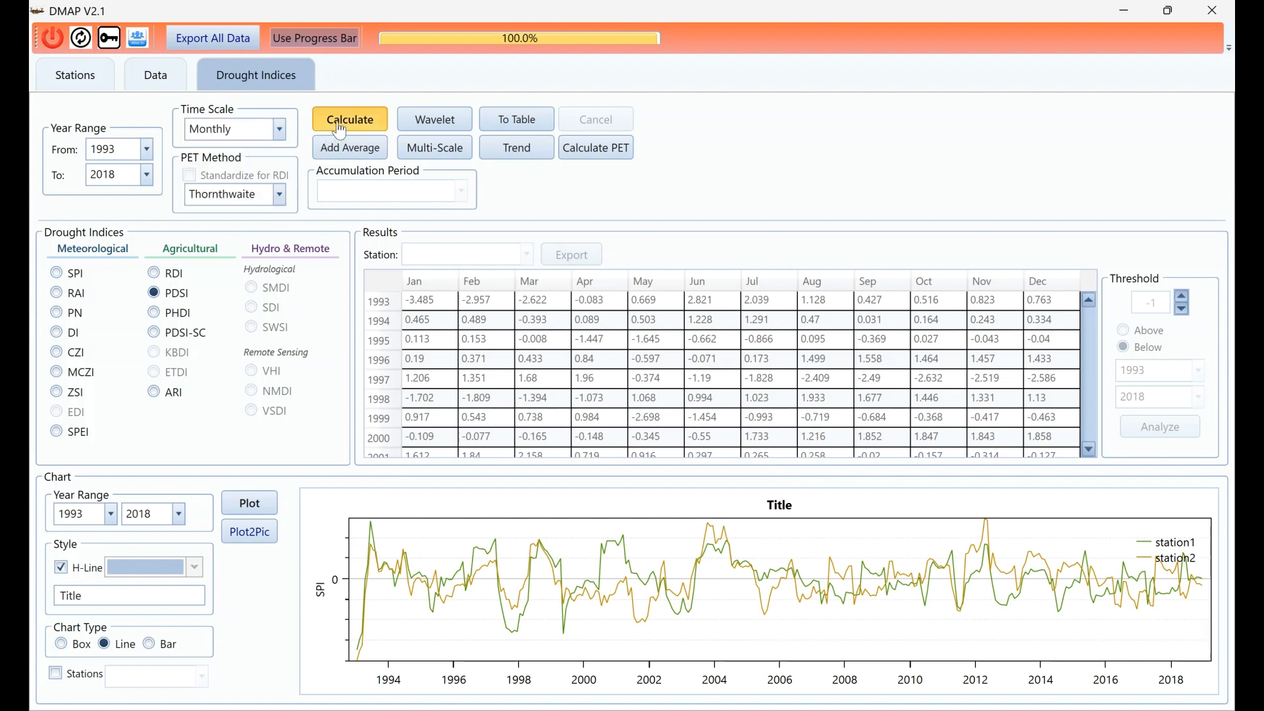
pyautogui.click(617, 432)
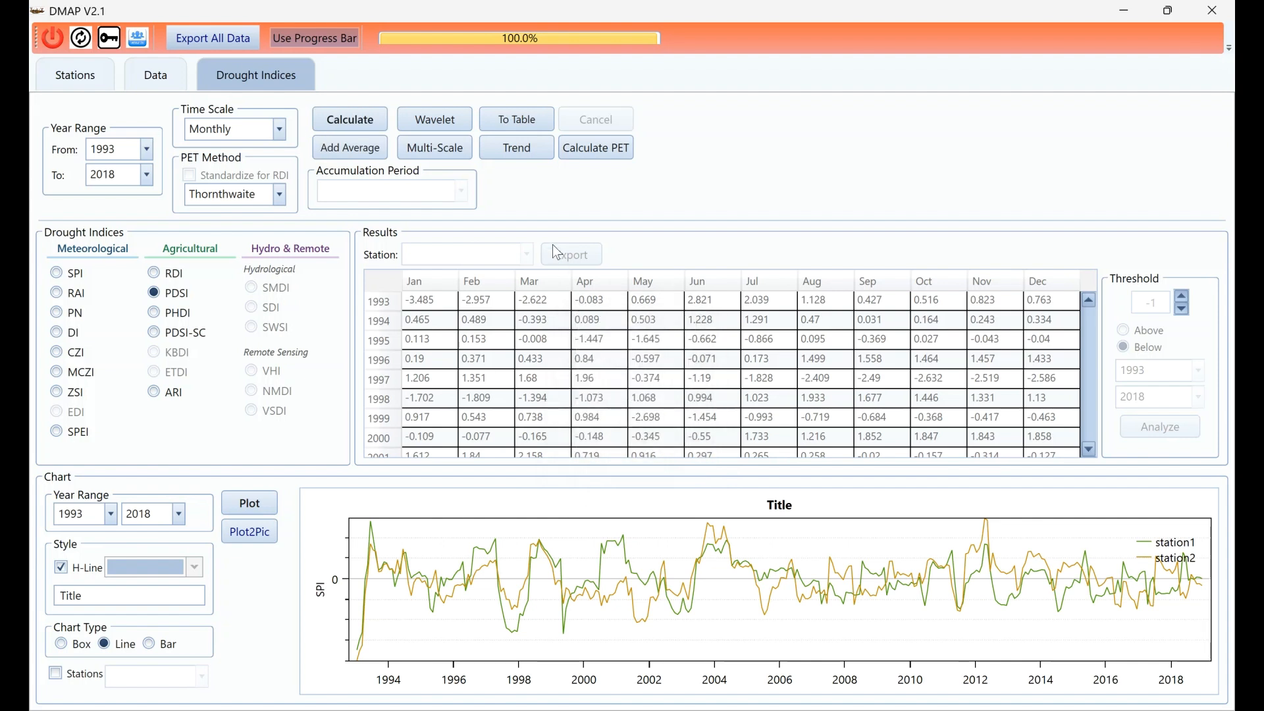
pyautogui.click(509, 121)
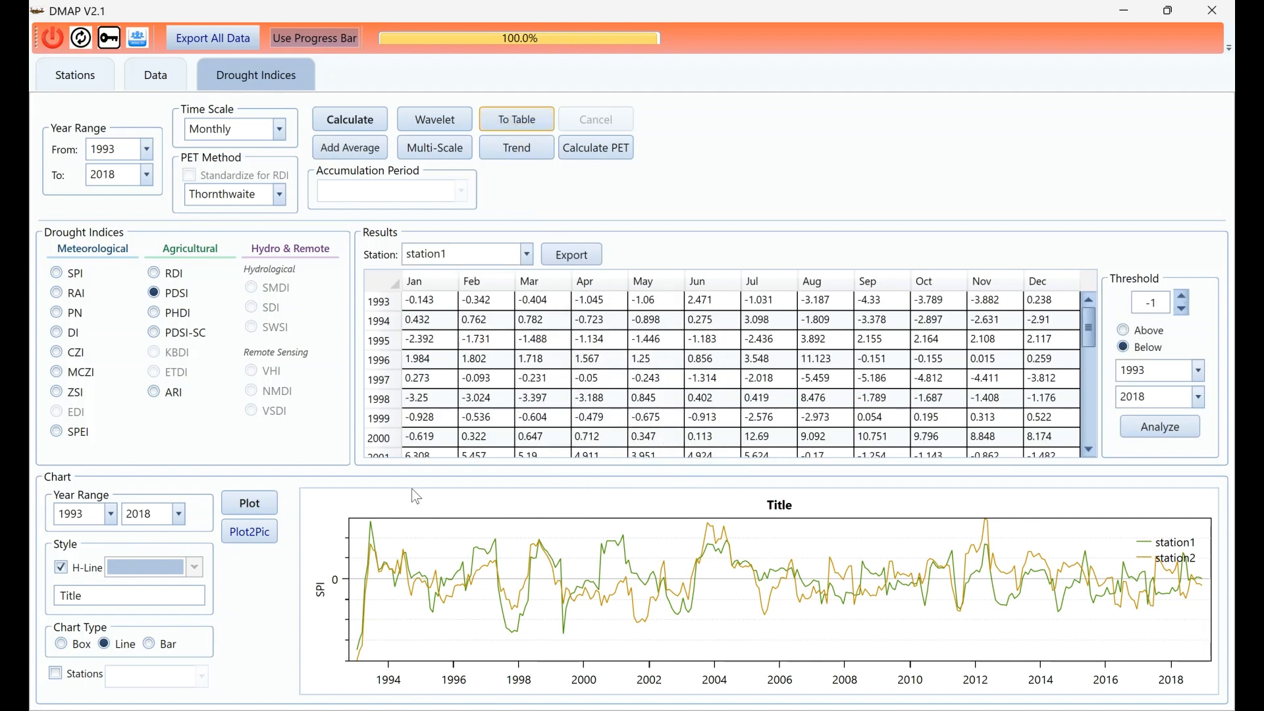
pyautogui.click(248, 505)
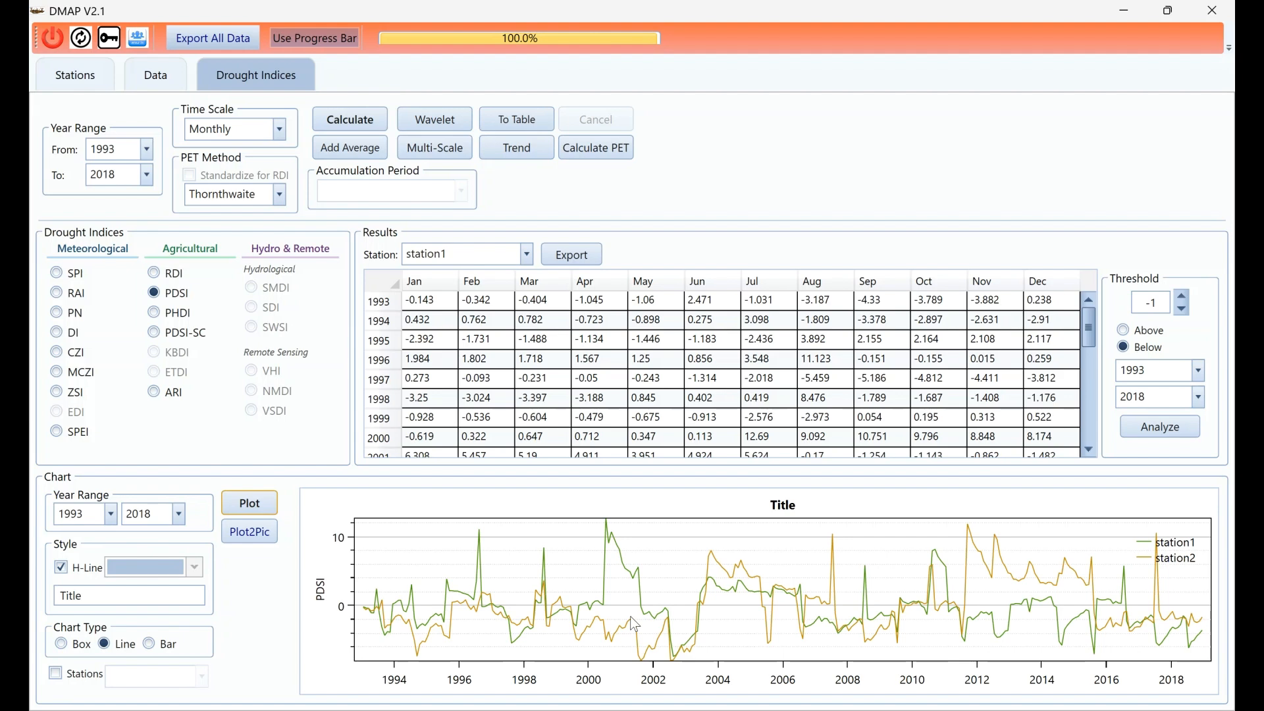
# View station1's PDSI wavelet analysis and the PDSI Mann-Kendall + Sen's Slope trend results, closing each window
pyautogui.click(438, 126)
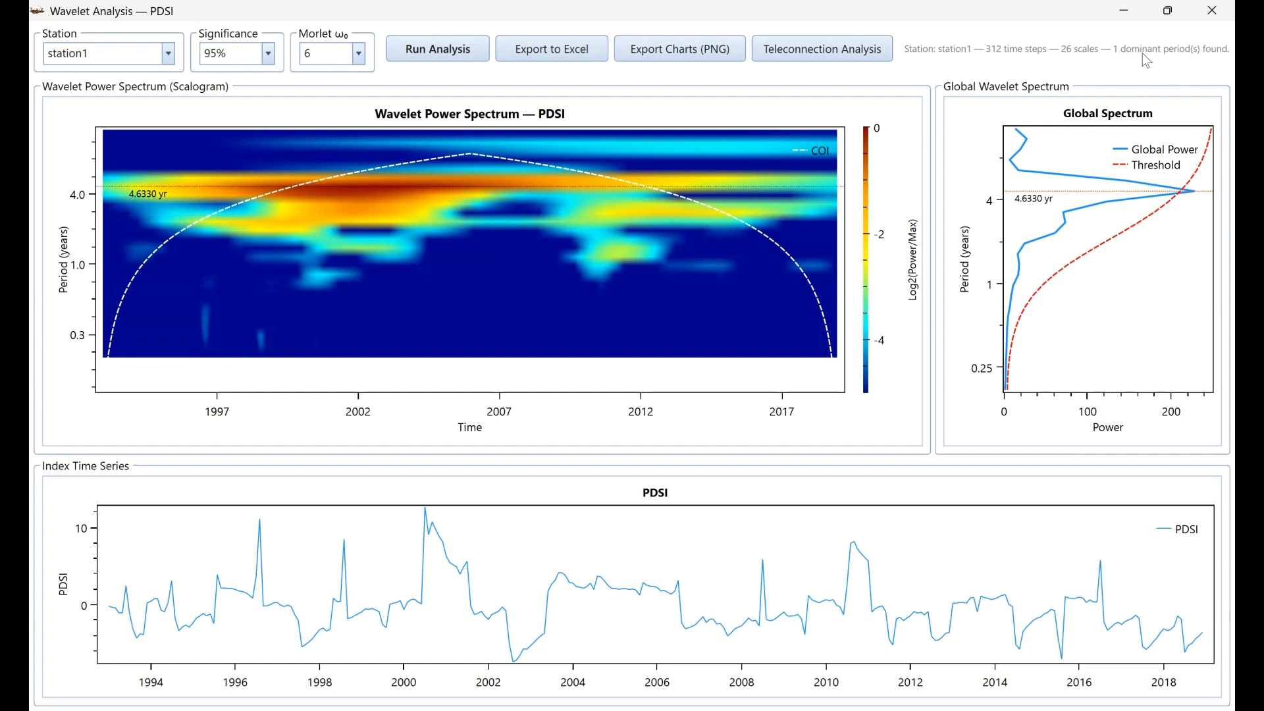
pyautogui.click(1212, 10)
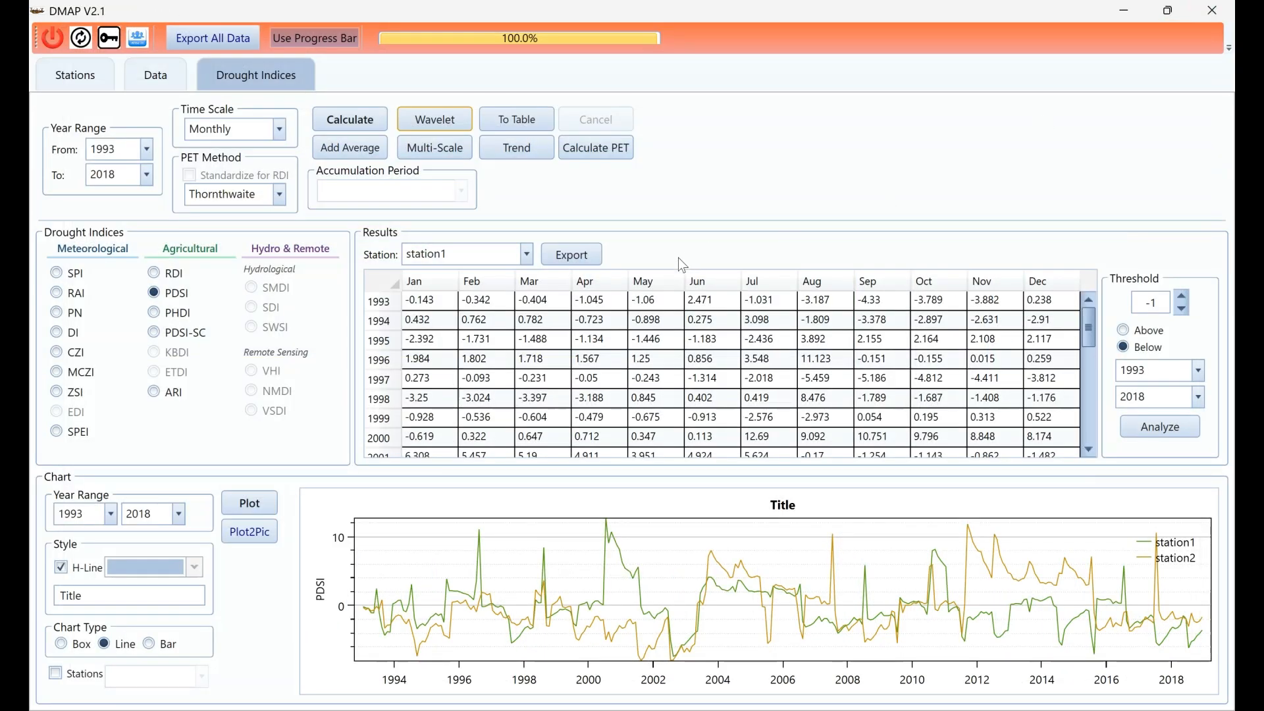
pyautogui.click(517, 149)
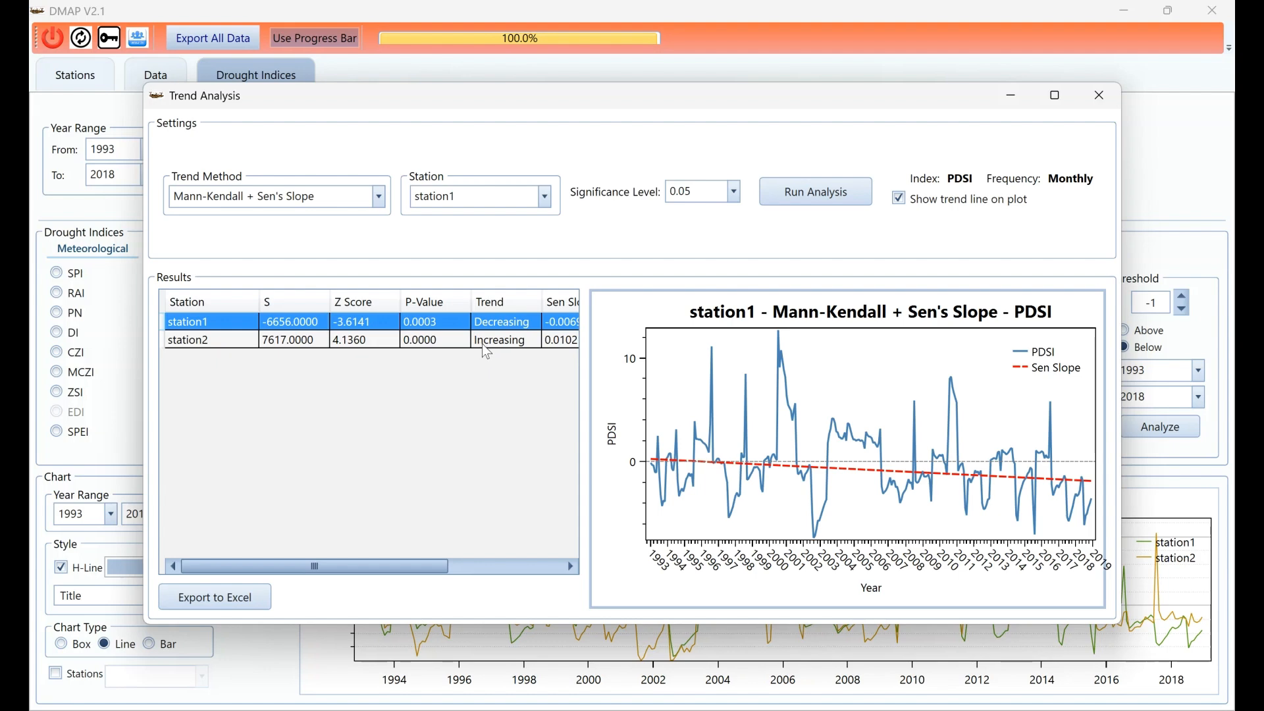
pyautogui.click(1104, 104)
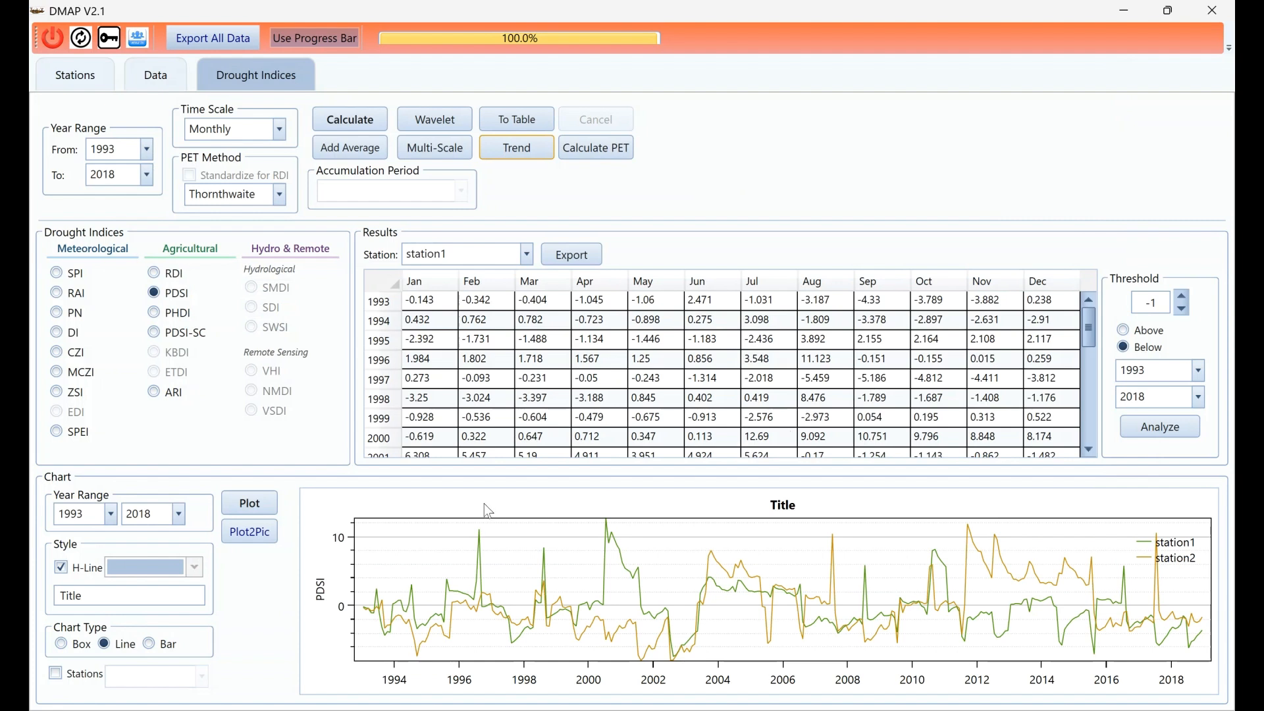